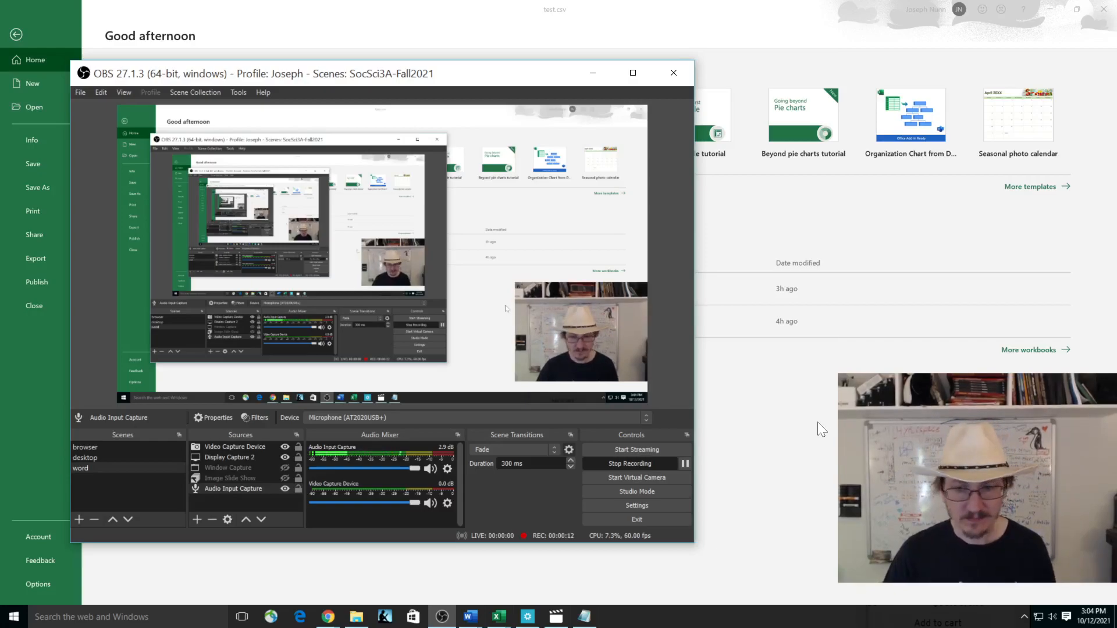
- Switch to Excel, create a workbook from the Welcome to Excel template and start its tour
{"action": "key", "text": "alt+Tab"}
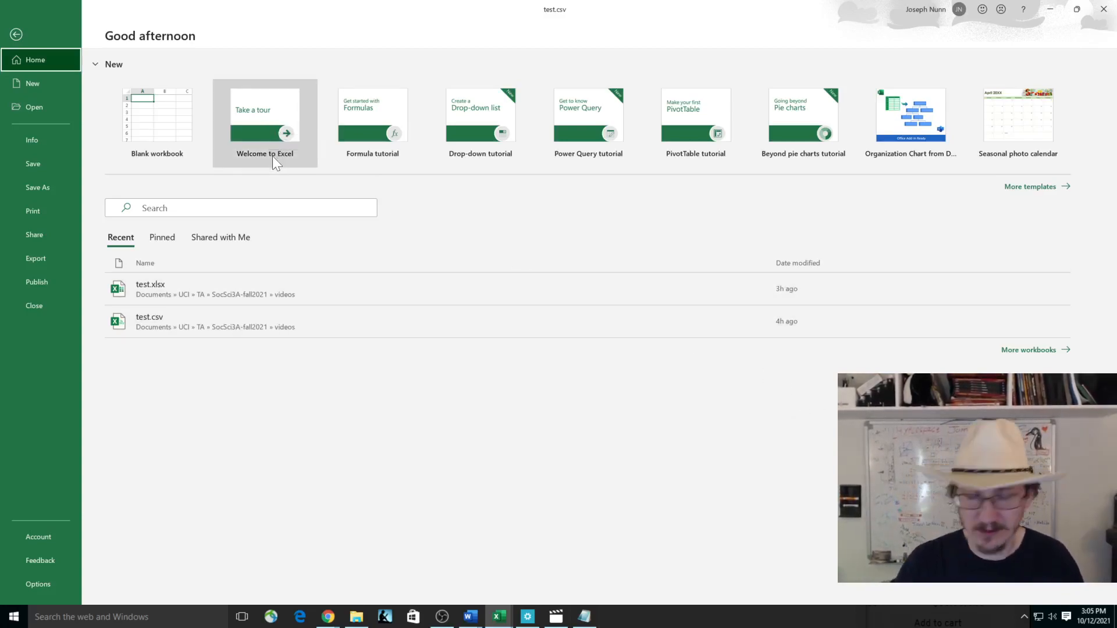
{"action": "left_click", "coordinate": [278, 124]}
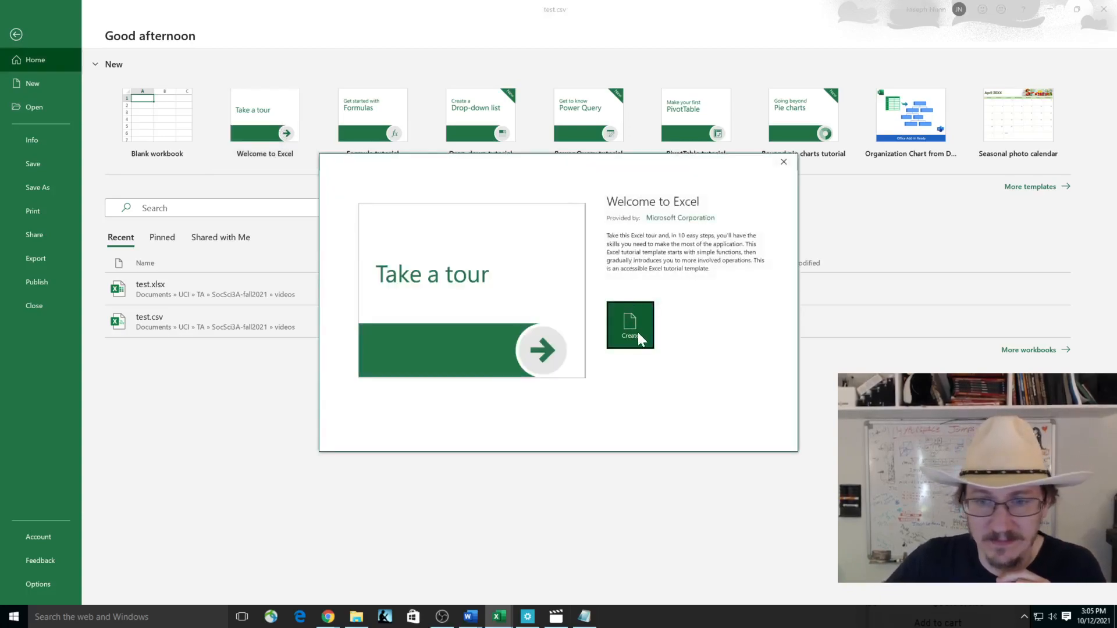
{"action": "left_click", "coordinate": [652, 328]}
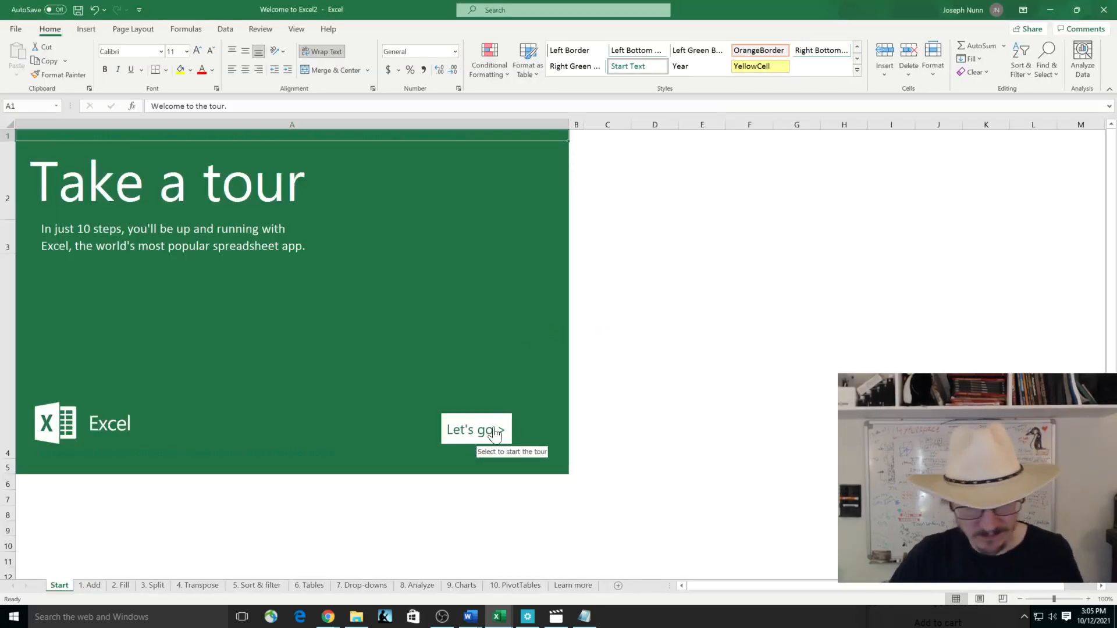
{"action": "left_click", "coordinate": [480, 438]}
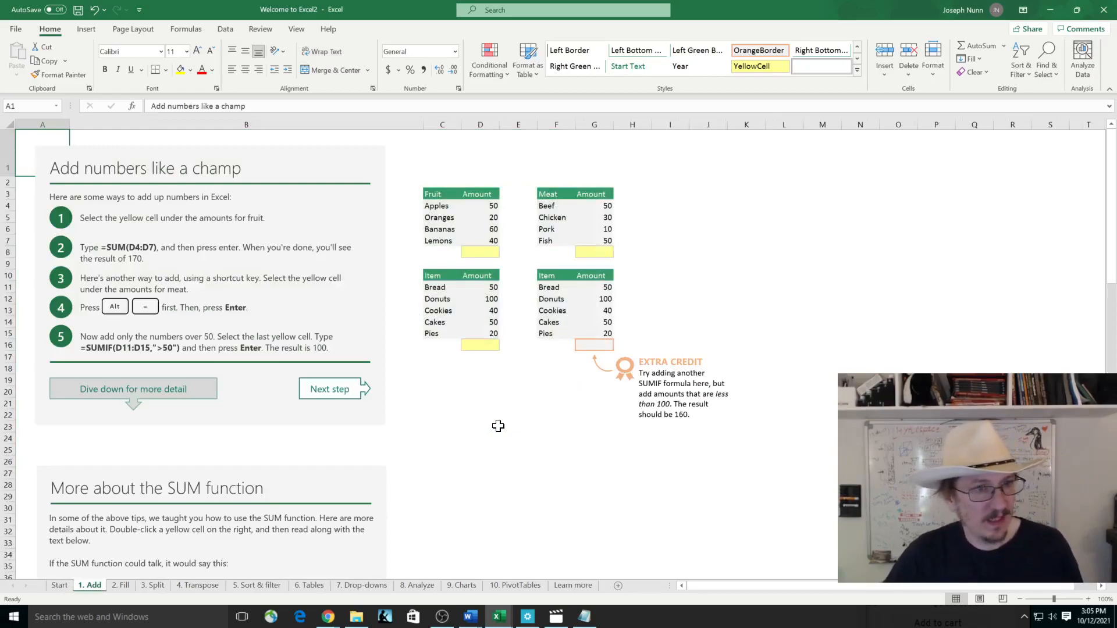
- Total the fruit amounts in cell D8 with the formula =SUM(D4:D7)
{"action": "left_click", "coordinate": [482, 272]}
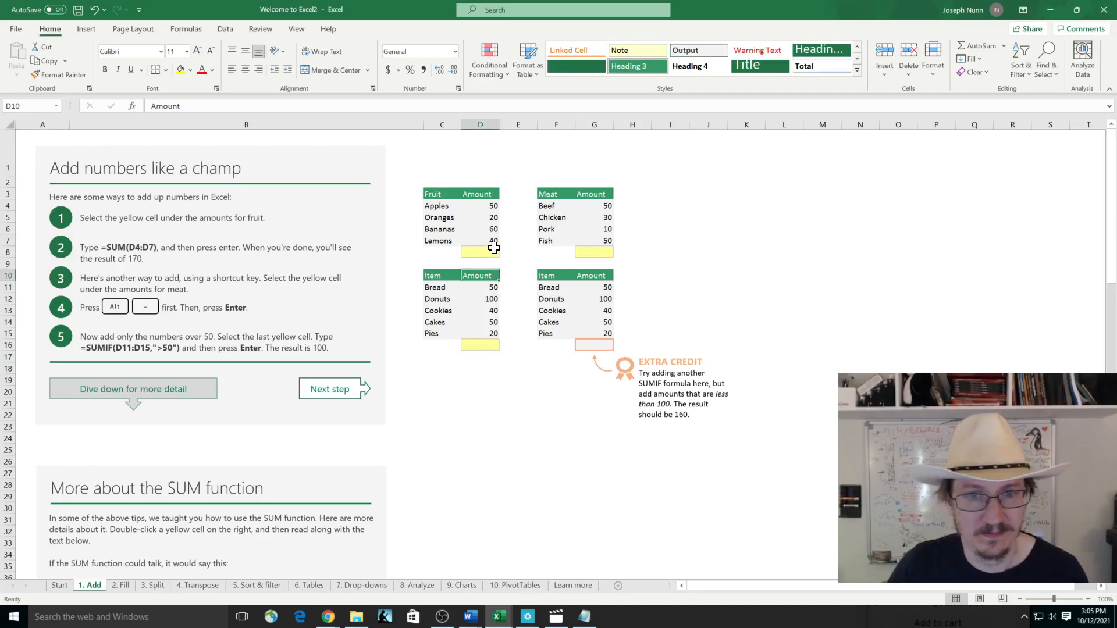
{"action": "left_click", "coordinate": [493, 249]}
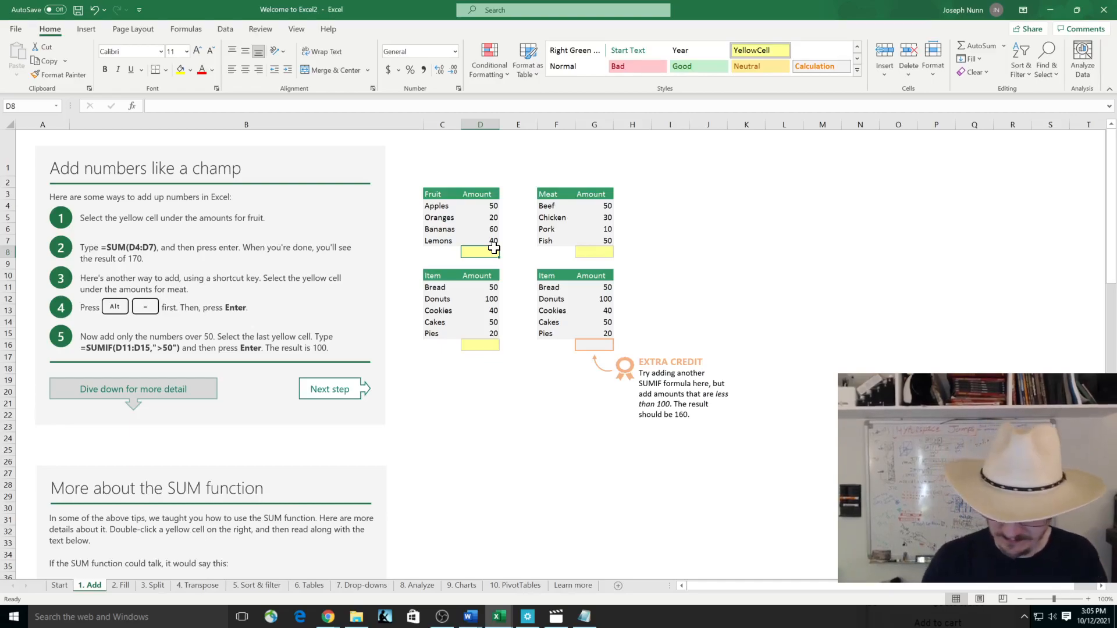
{"action": "type", "text": "=s"}
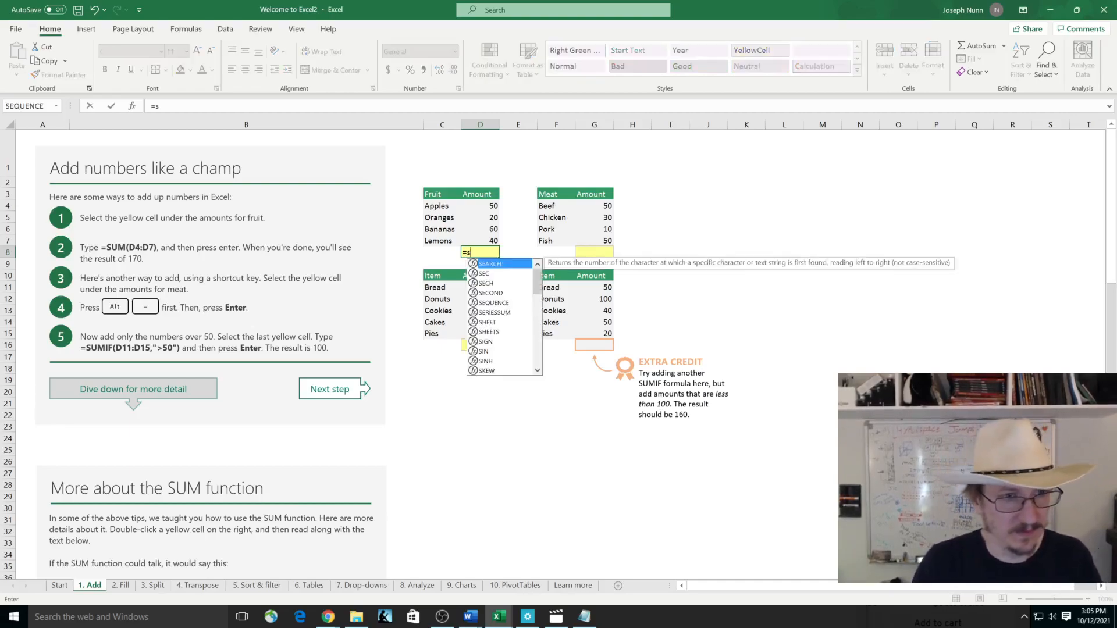
{"action": "type", "text": "um(d"}
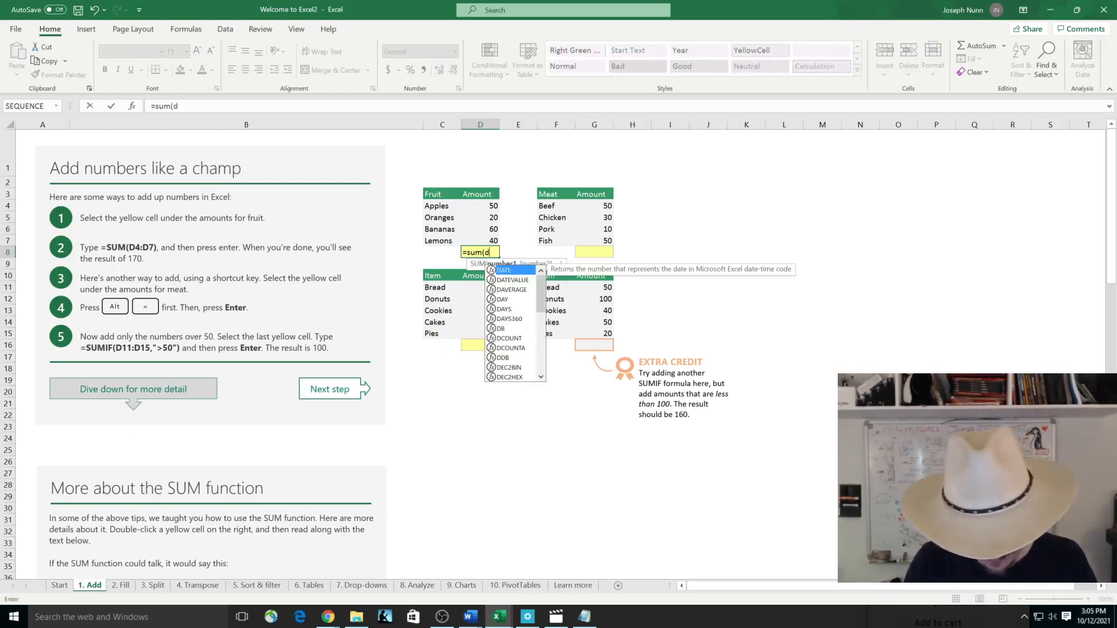
{"action": "type", "text": "4:d7)"}
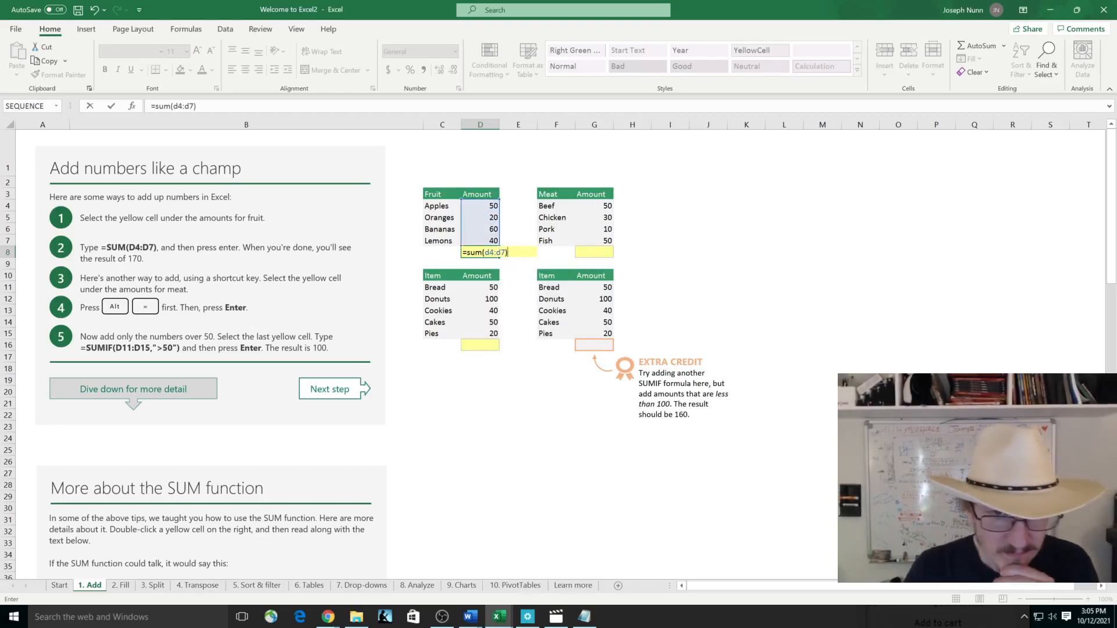
{"action": "key", "text": "Return"}
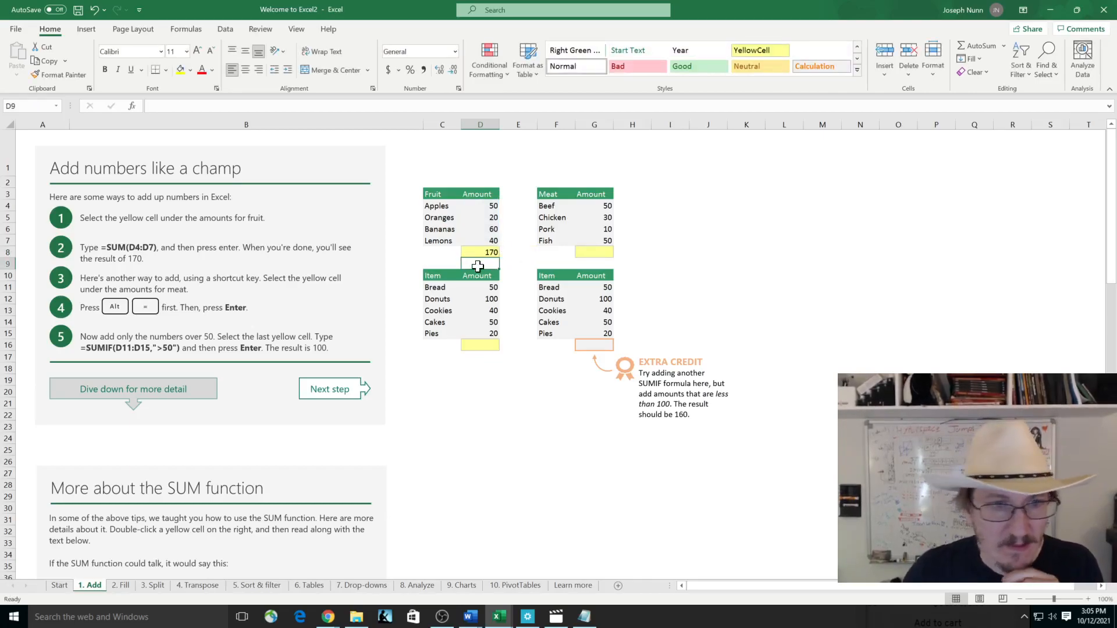
- Total the meat amounts in cell G8 with AutoSum over G4:G7
{"action": "left_click", "coordinate": [590, 250]}
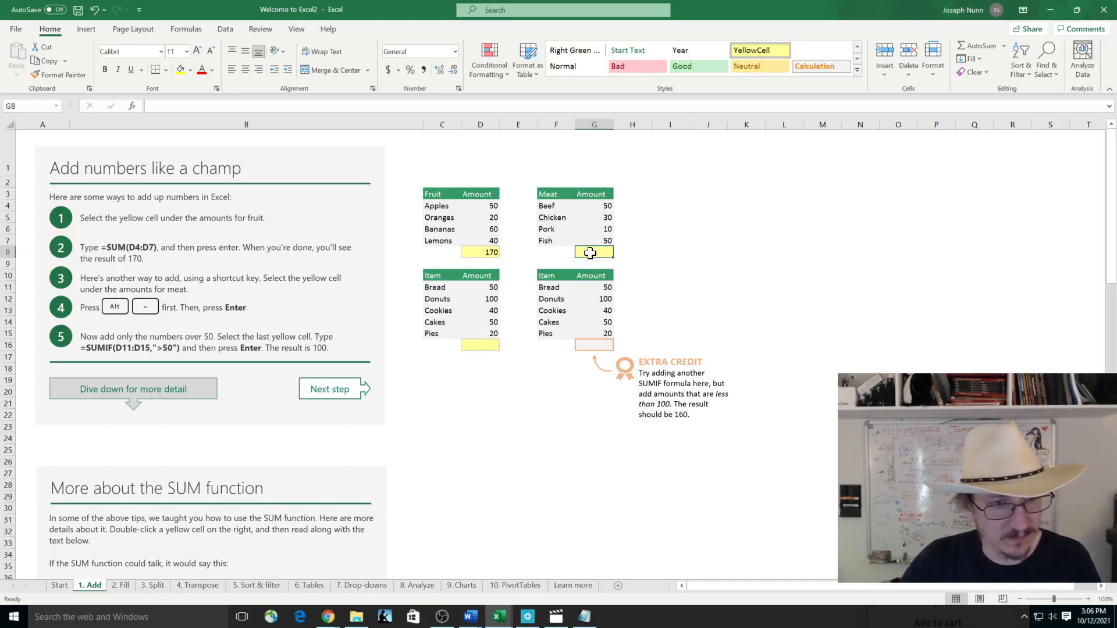
{"action": "left_click", "coordinate": [572, 204]}
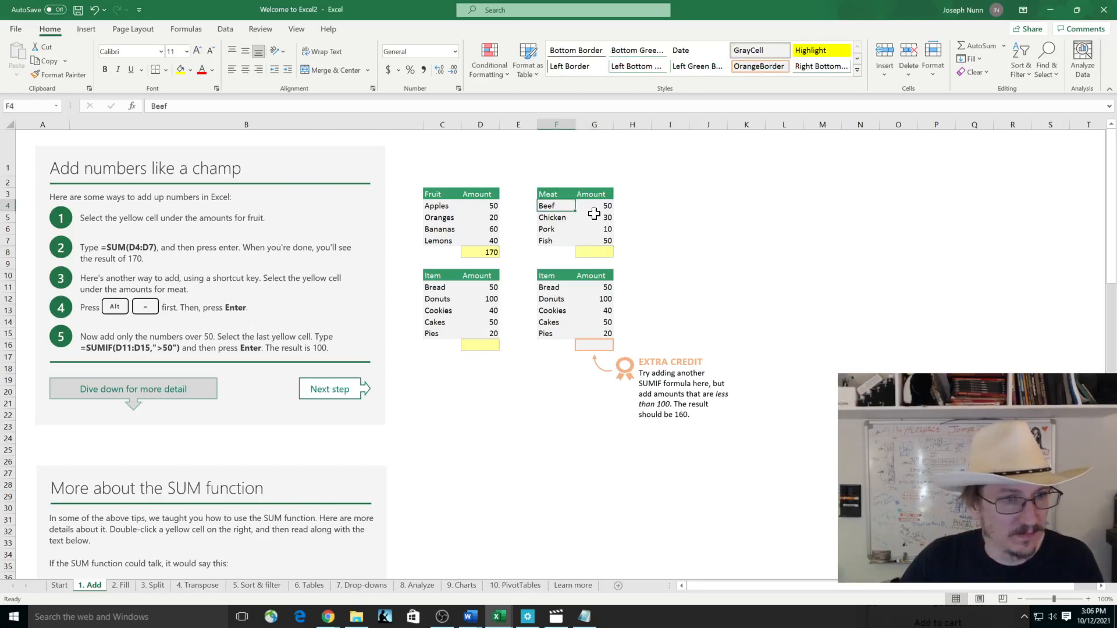
{"action": "left_click", "coordinate": [601, 260]}
{"action": "left_click", "coordinate": [607, 250]}
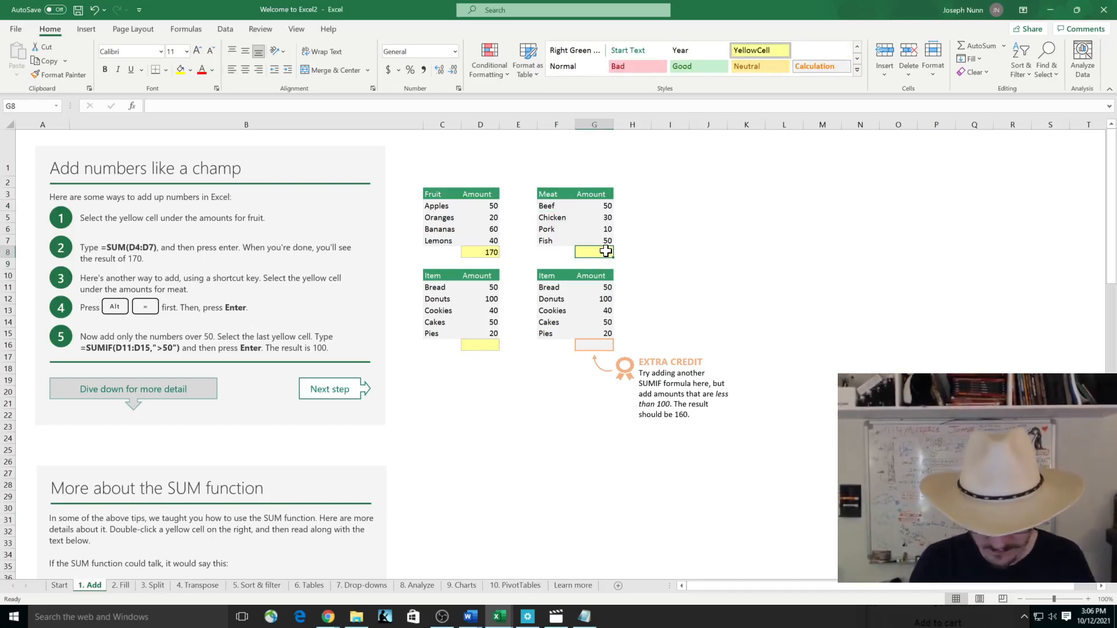
{"action": "key", "text": "alt+equal"}
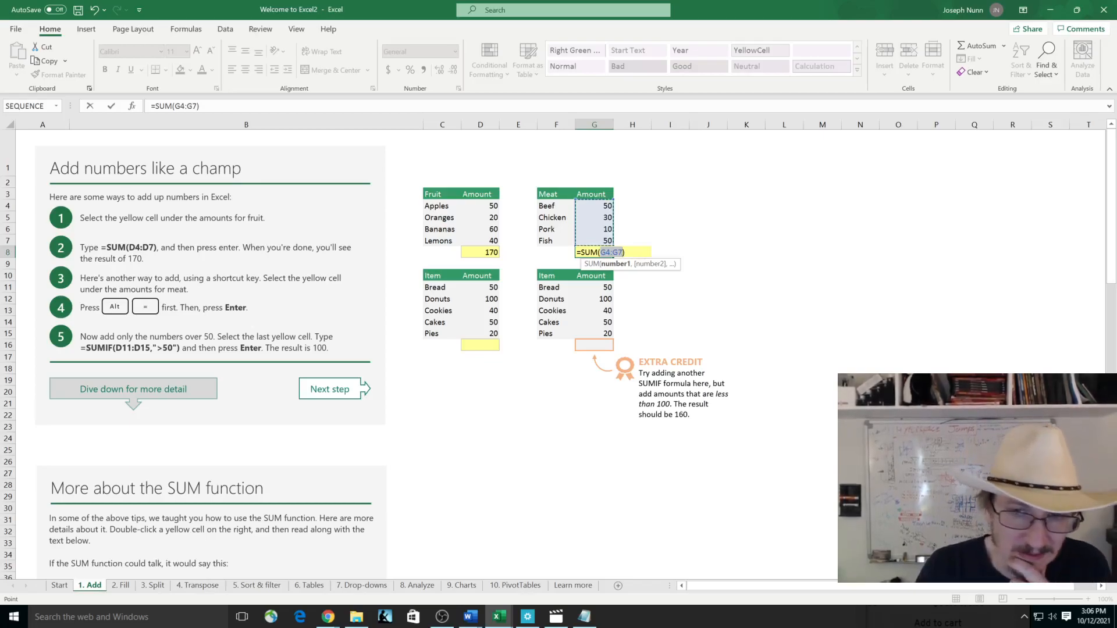
{"action": "key", "text": "Return"}
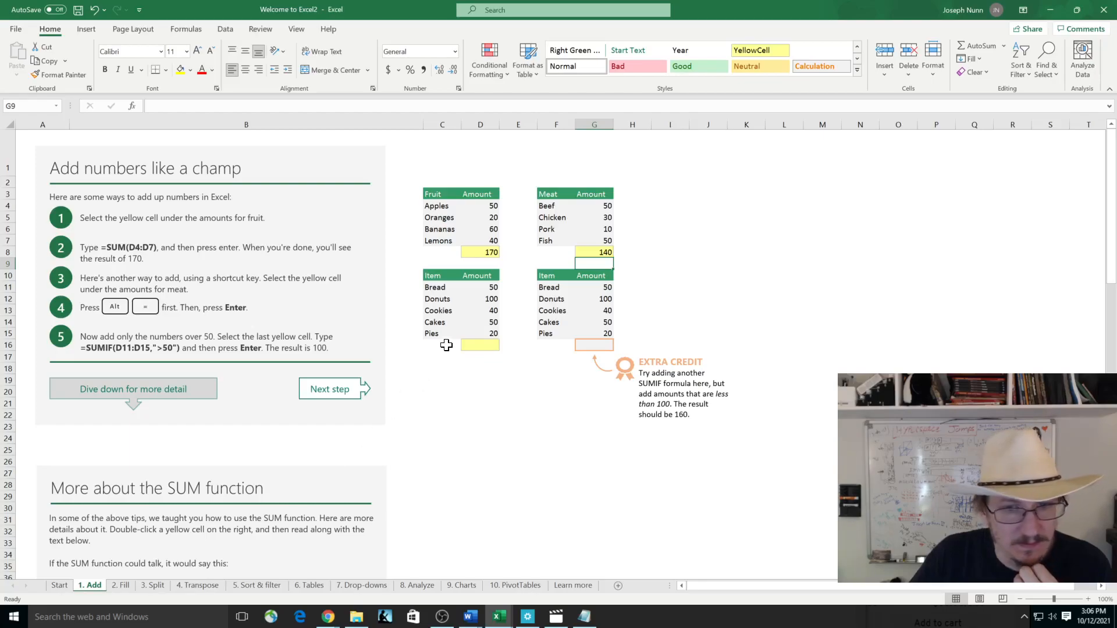
- Sum only the item amounts over 50 in cell D16 with =SUMIF(D11:D15,">50")
{"action": "left_click", "coordinate": [481, 346]}
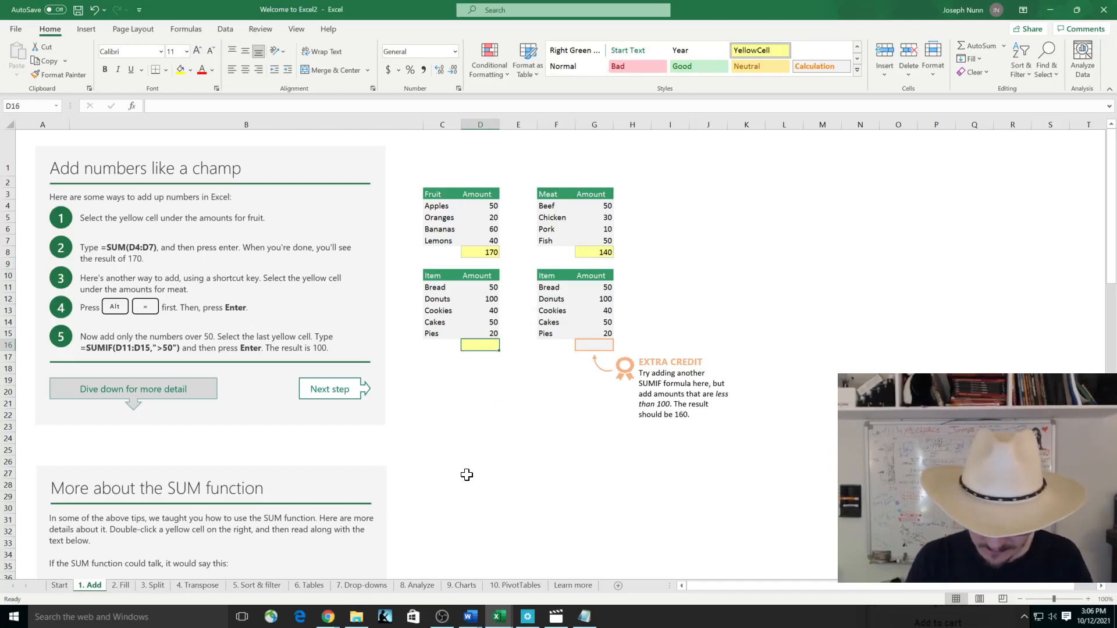
{"action": "type", "text": "=sumif"}
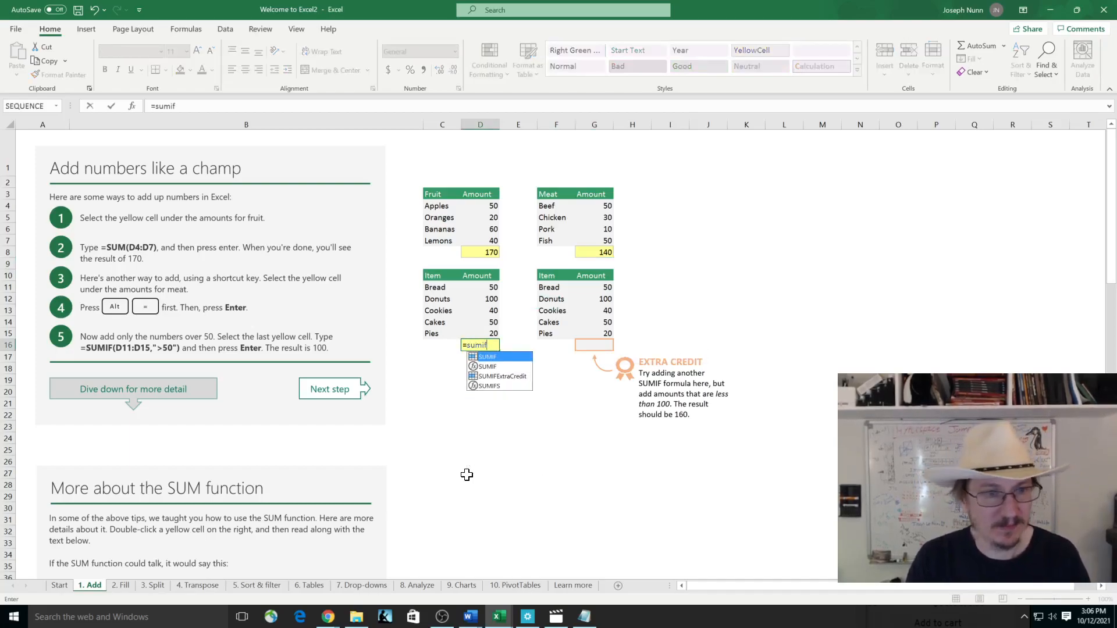
{"action": "type", "text": "(d1"}
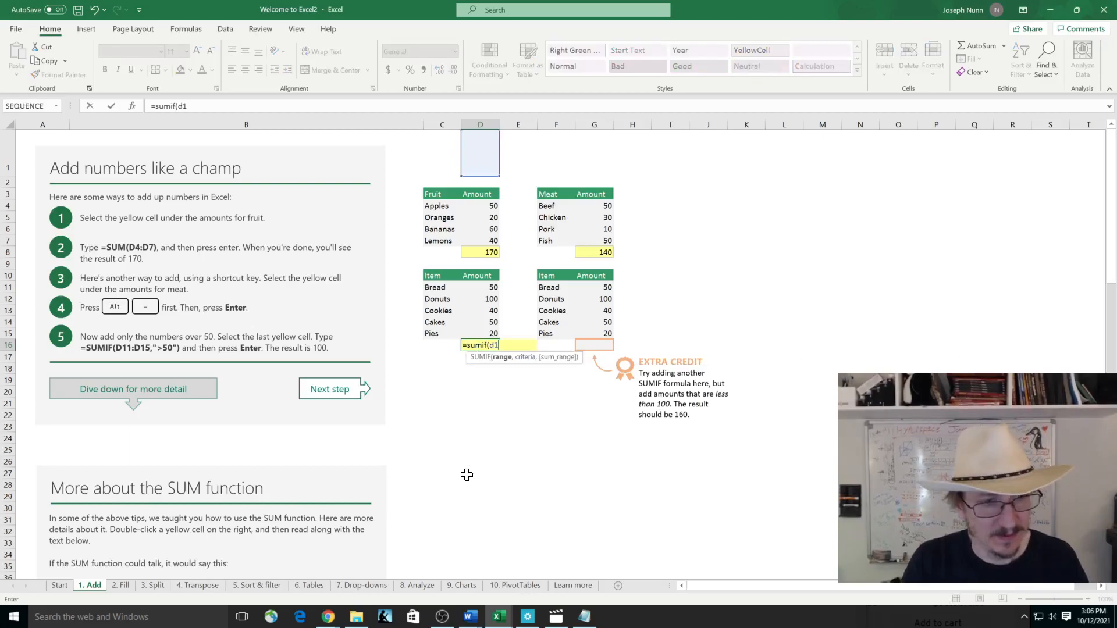
{"action": "type", "text": "1:"}
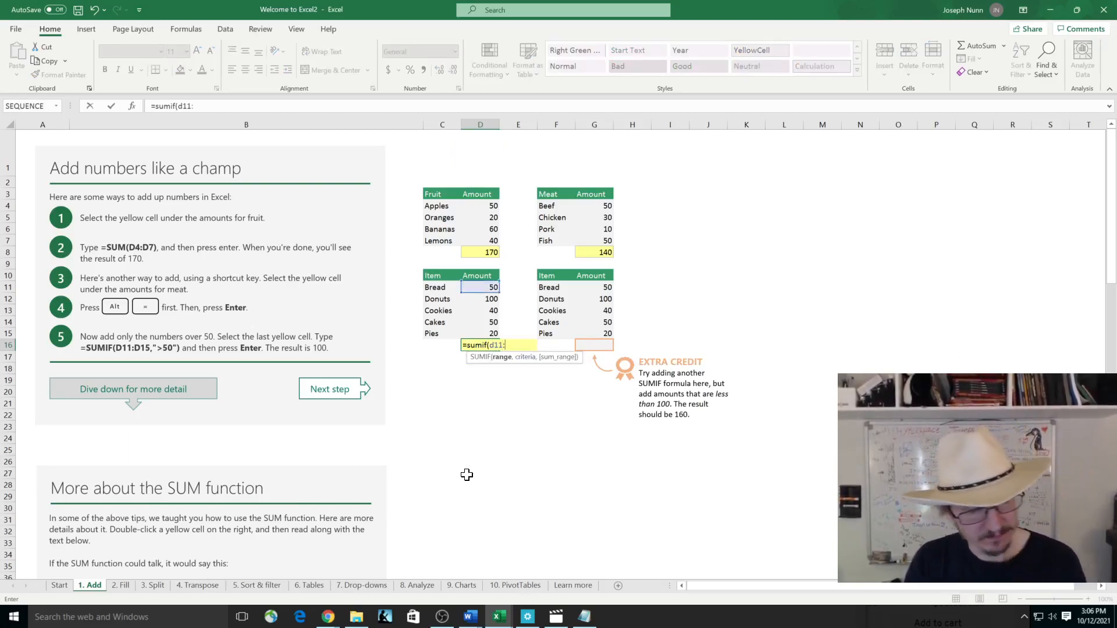
{"action": "type", "text": "d1"}
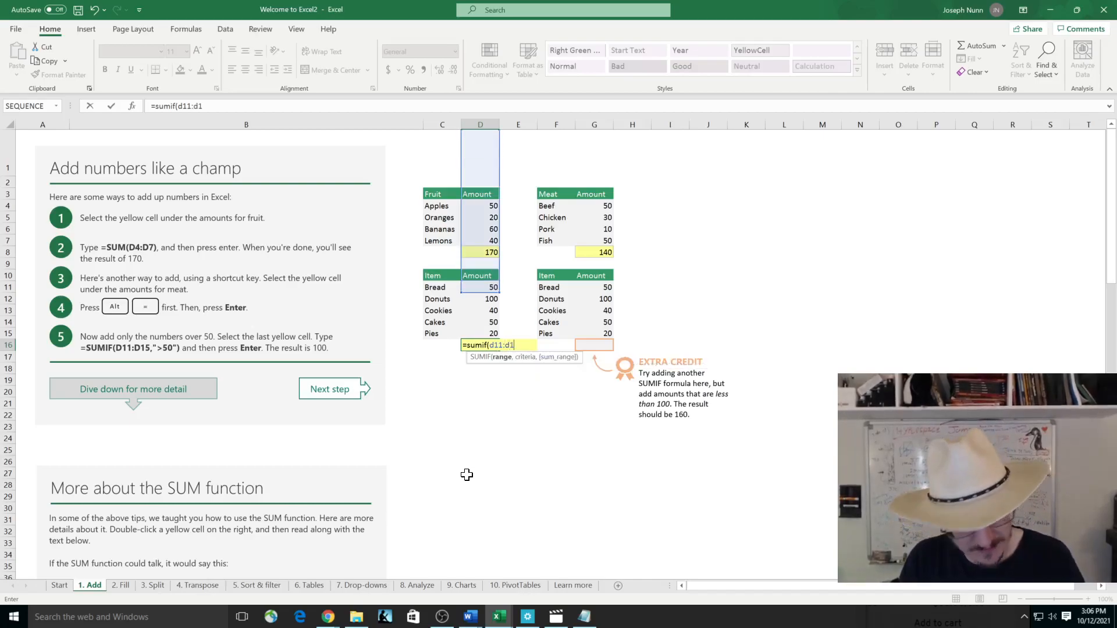
{"action": "type", "text": "5<"}
{"action": "key", "text": "BackSpace"}
{"action": "type", "text": ","}
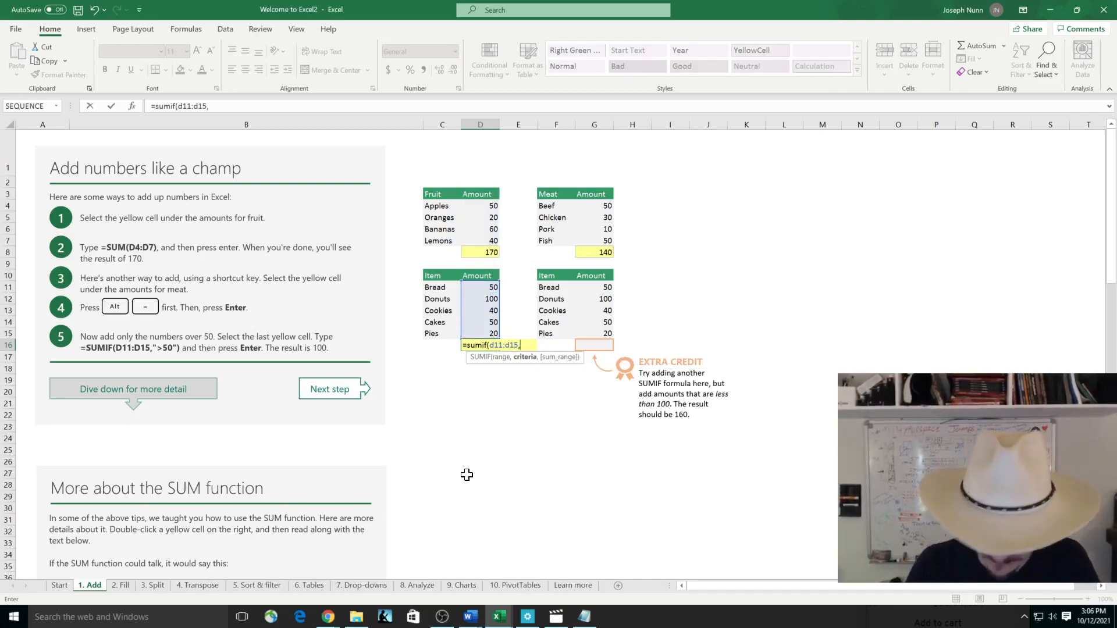
{"action": "type", "text": "\">50"}
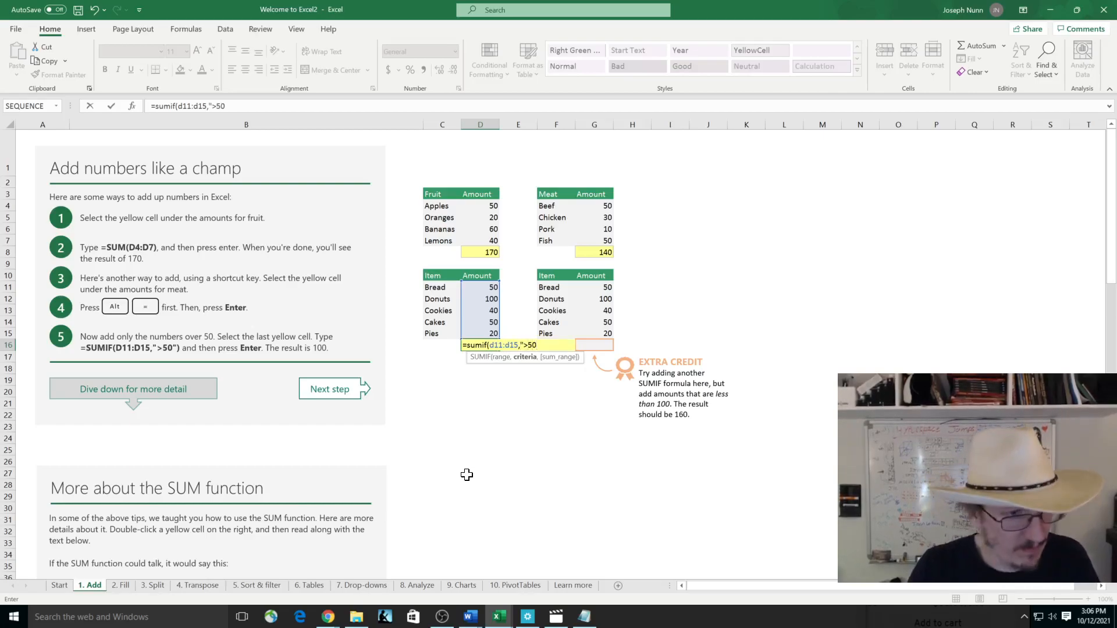
{"action": "type", "text": "\""}
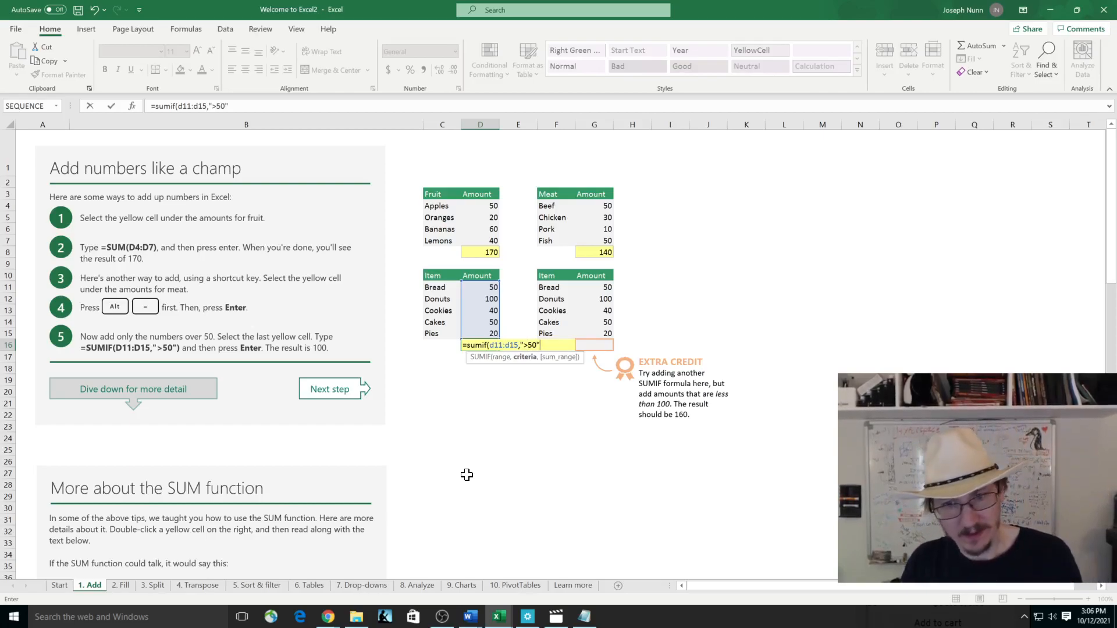
{"action": "type", "text": ")"}
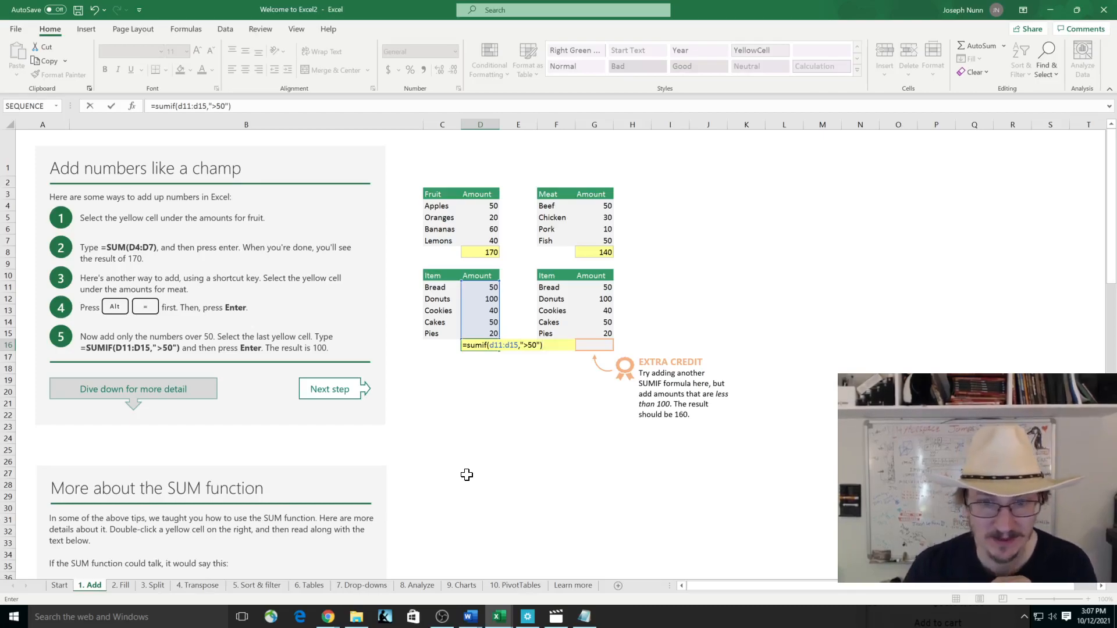
{"action": "key", "text": "Return"}
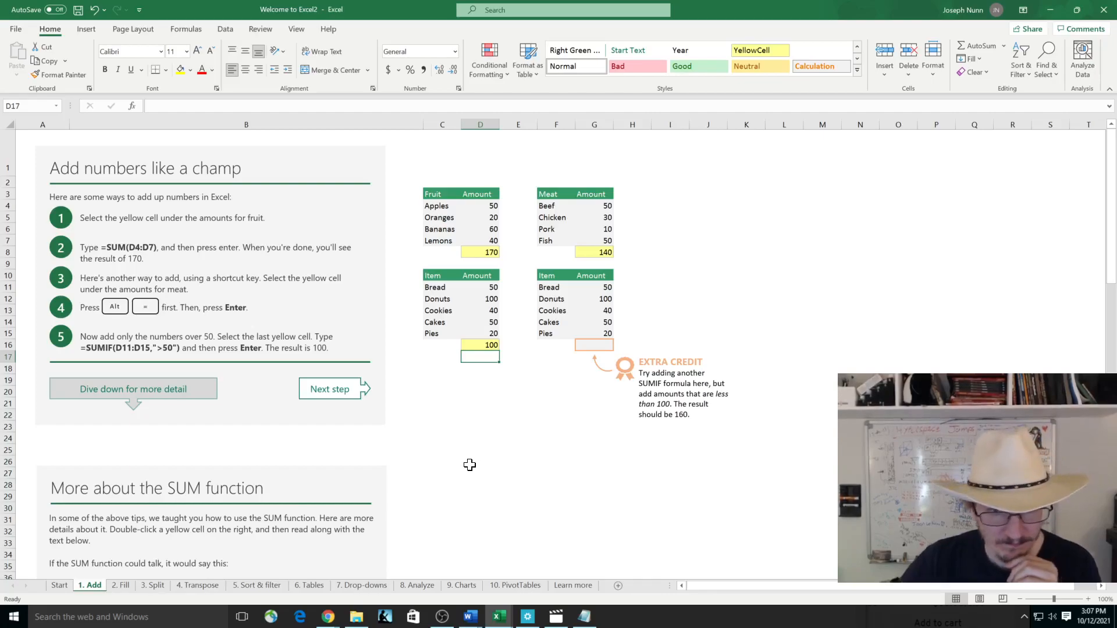
- Copy the text of the SUMIF formula in cell D16
{"action": "scroll", "coordinate": [466, 468], "scroll_direction": "down", "scroll_amount": 3}
{"action": "scroll", "coordinate": [588, 389], "scroll_direction": "up", "scroll_amount": 3}
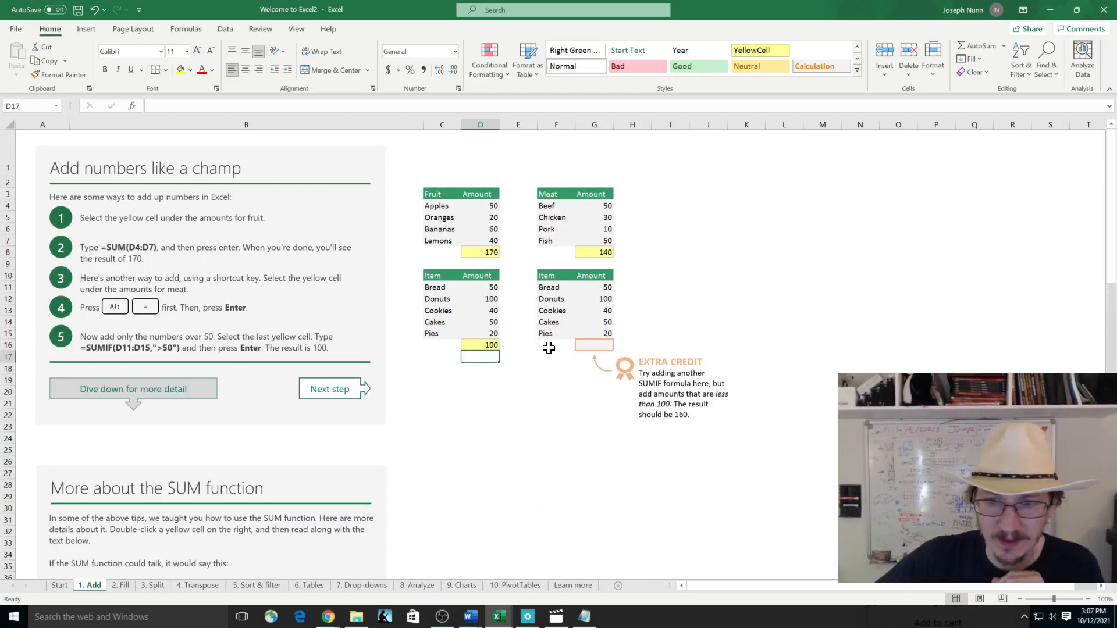
{"action": "left_click", "coordinate": [468, 344]}
{"action": "double_click", "coordinate": [468, 344]}
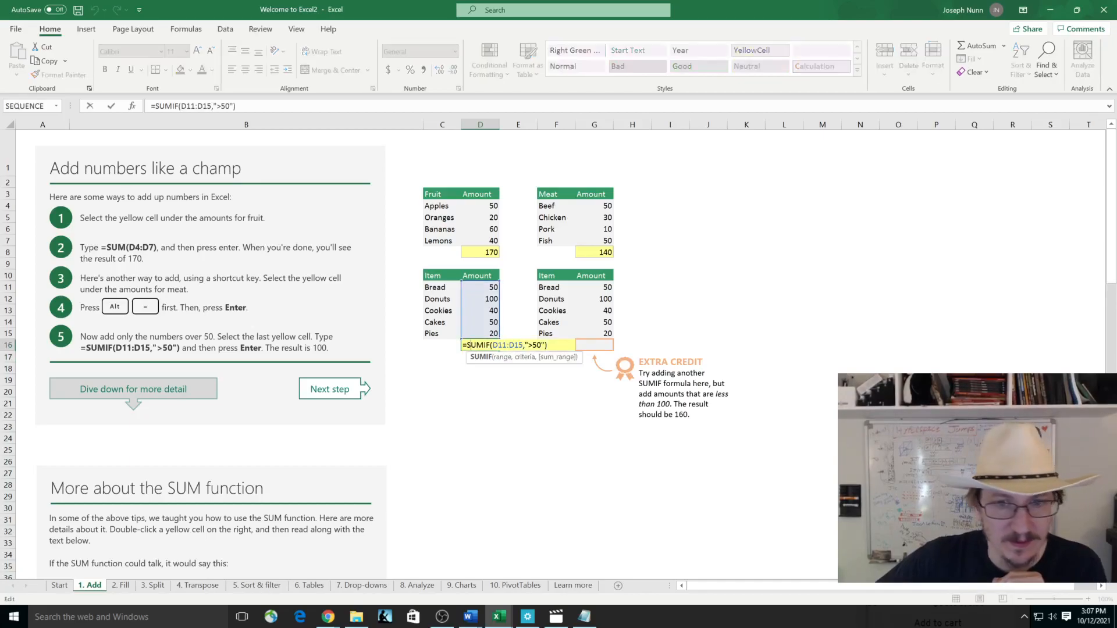
{"action": "right_click", "coordinate": [476, 342]}
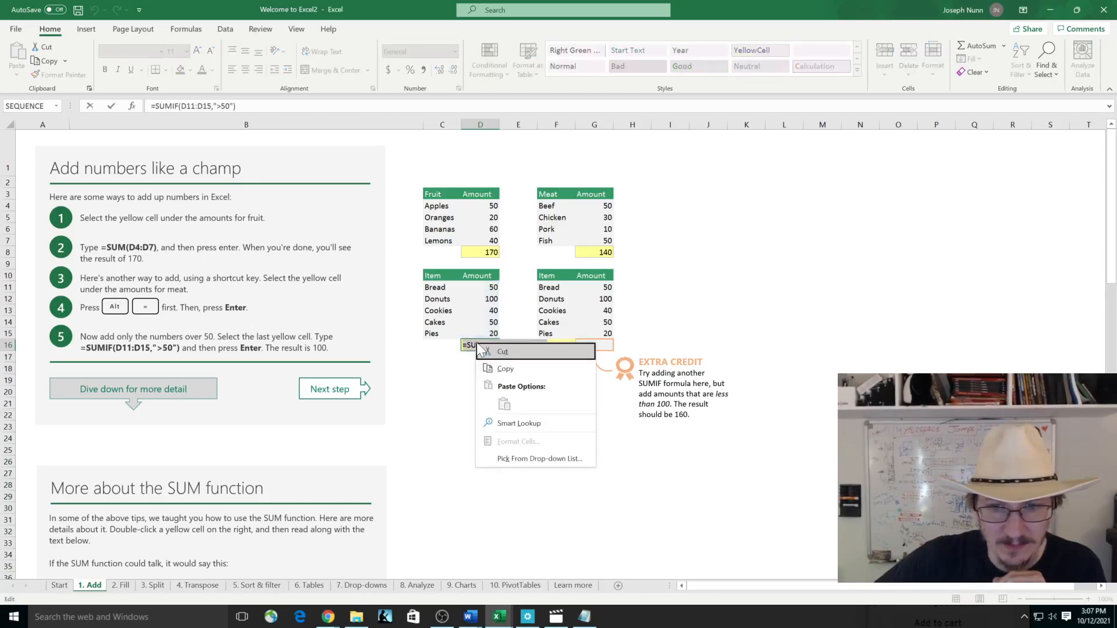
{"action": "left_click", "coordinate": [504, 369]}
{"action": "left_click", "coordinate": [597, 347]}
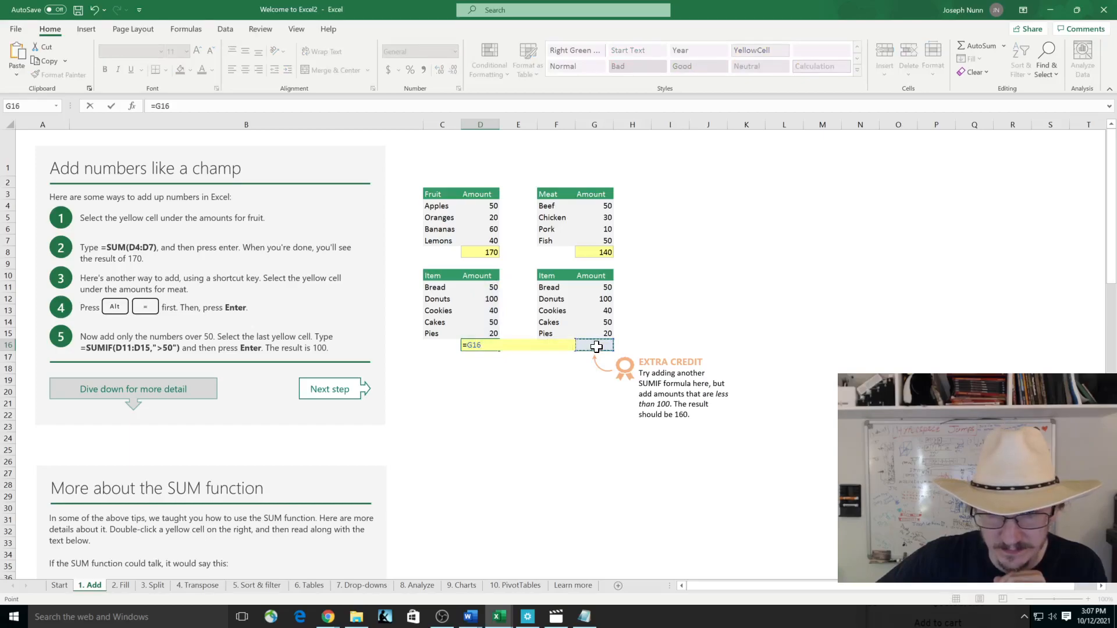
{"action": "left_click", "coordinate": [552, 391]}
{"action": "left_click", "coordinate": [588, 345]}
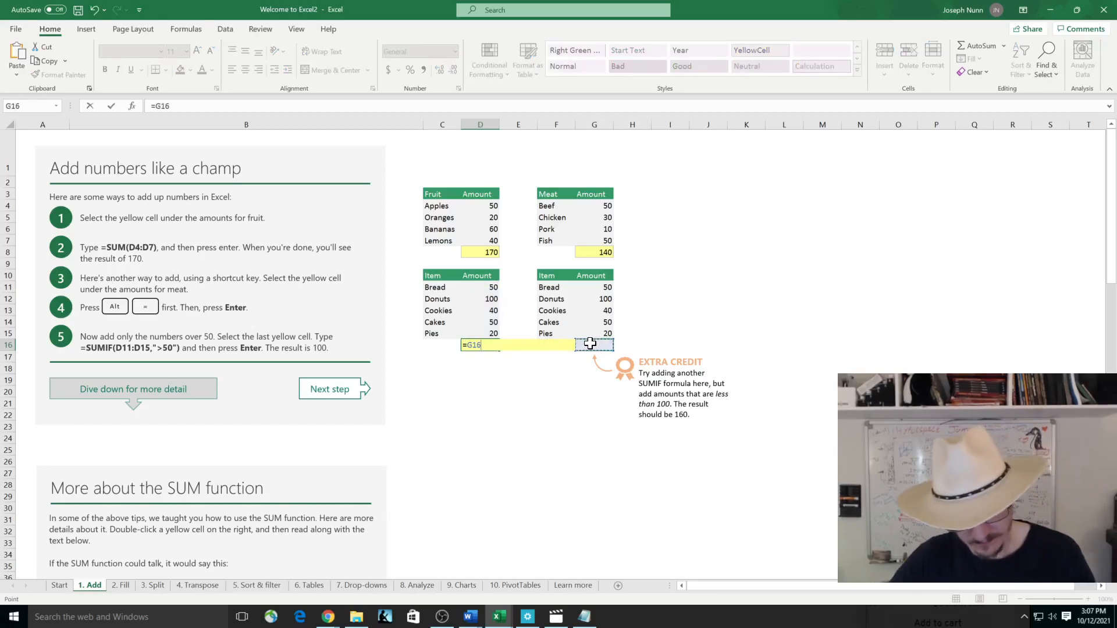
{"action": "key", "text": "ctrl+v"}
{"action": "left_click", "coordinate": [534, 362]}
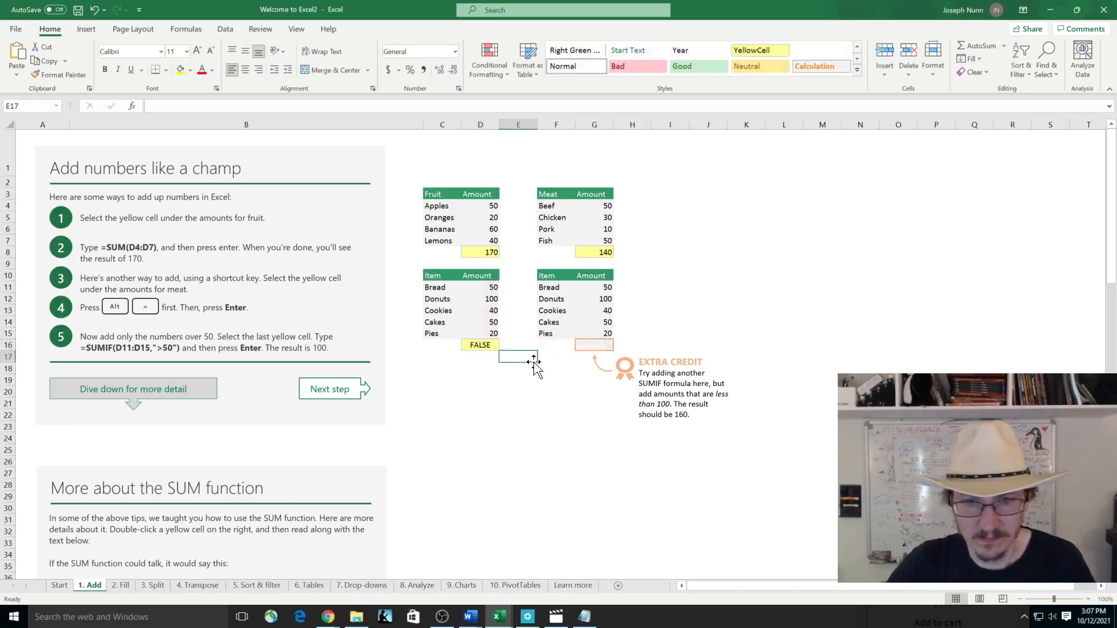
{"action": "left_click", "coordinate": [476, 349]}
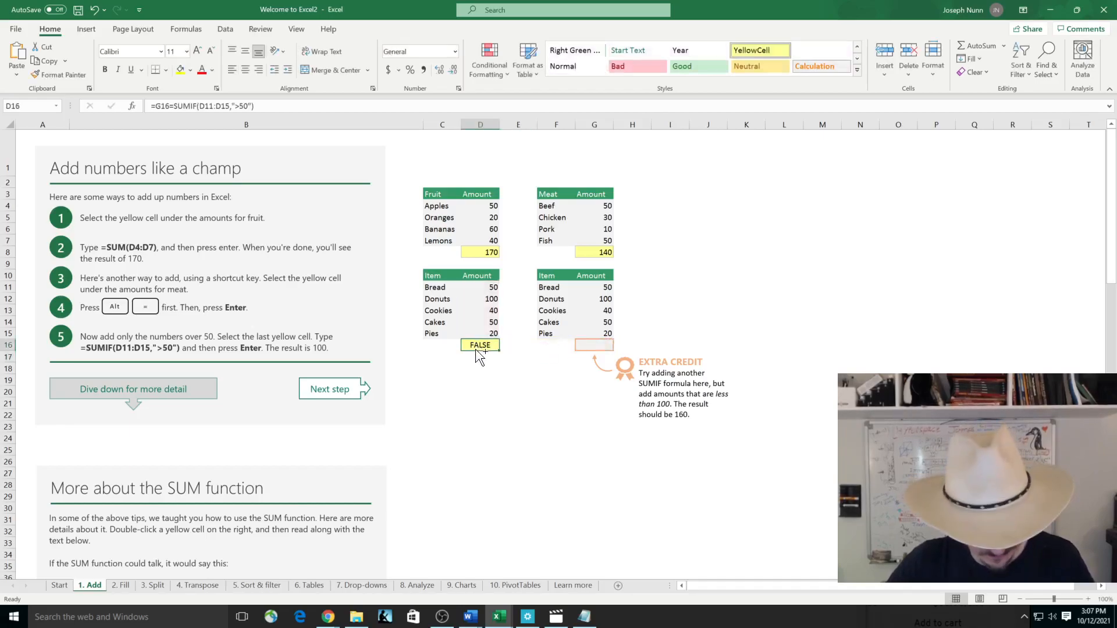
{"action": "key", "text": "ctrl+z"}
- Paste the copied formula =SUMIF(D11:D15,">50") into the extra credit cell G16
{"action": "left_click", "coordinate": [599, 345]}
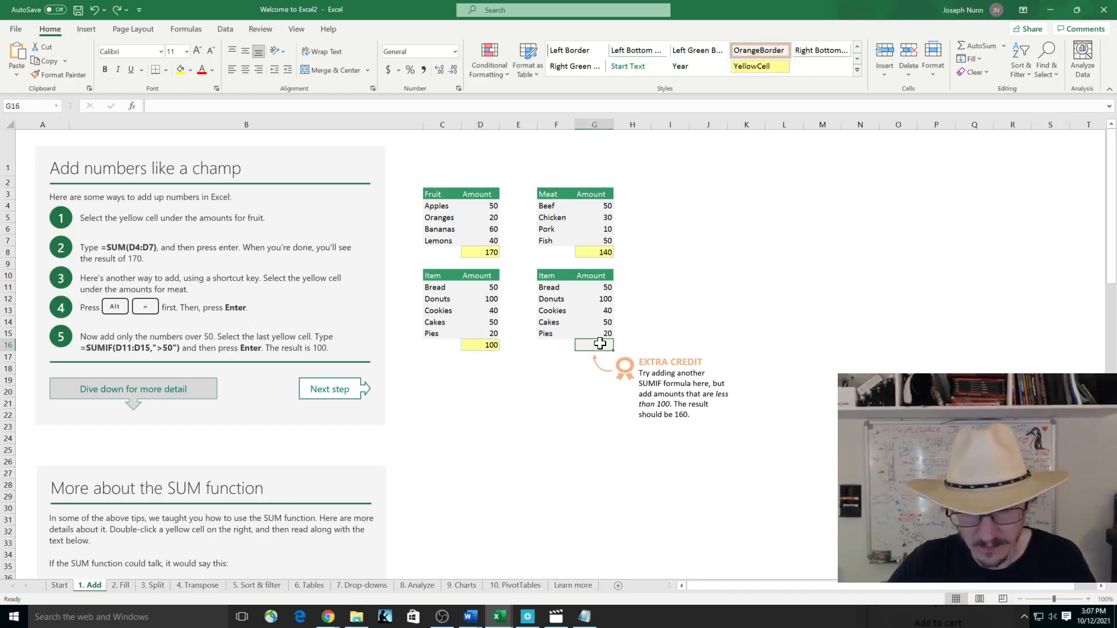
{"action": "type", "text": "=SUMIF(D11:D15,\">50\")"}
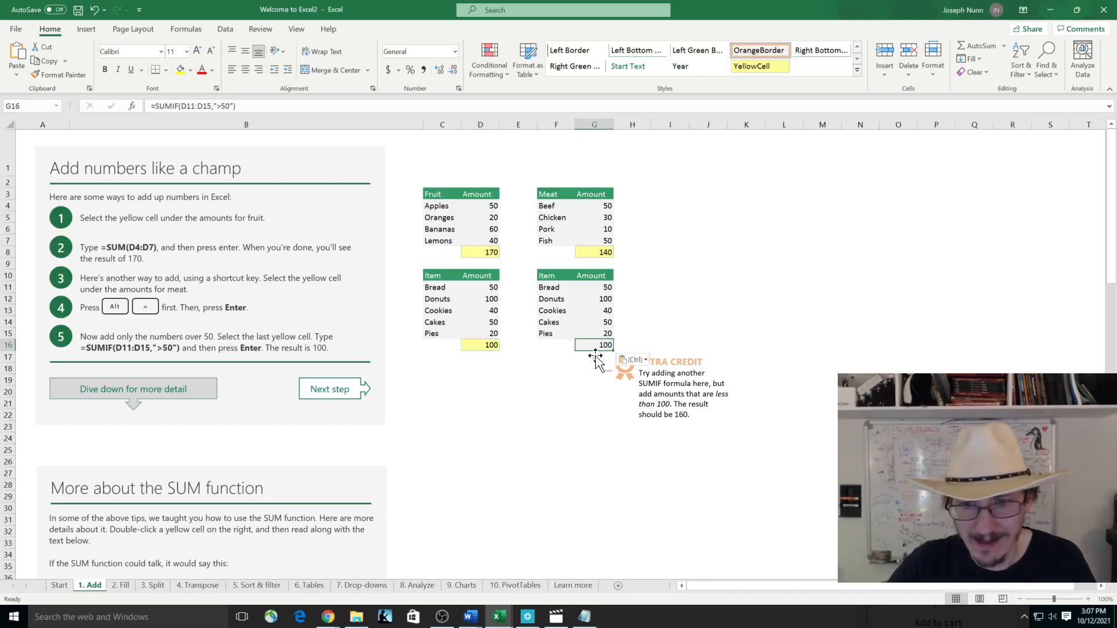
{"action": "double_click", "coordinate": [598, 350]}
{"action": "scroll", "coordinate": [608, 336], "scroll_direction": "up", "scroll_amount": 8}
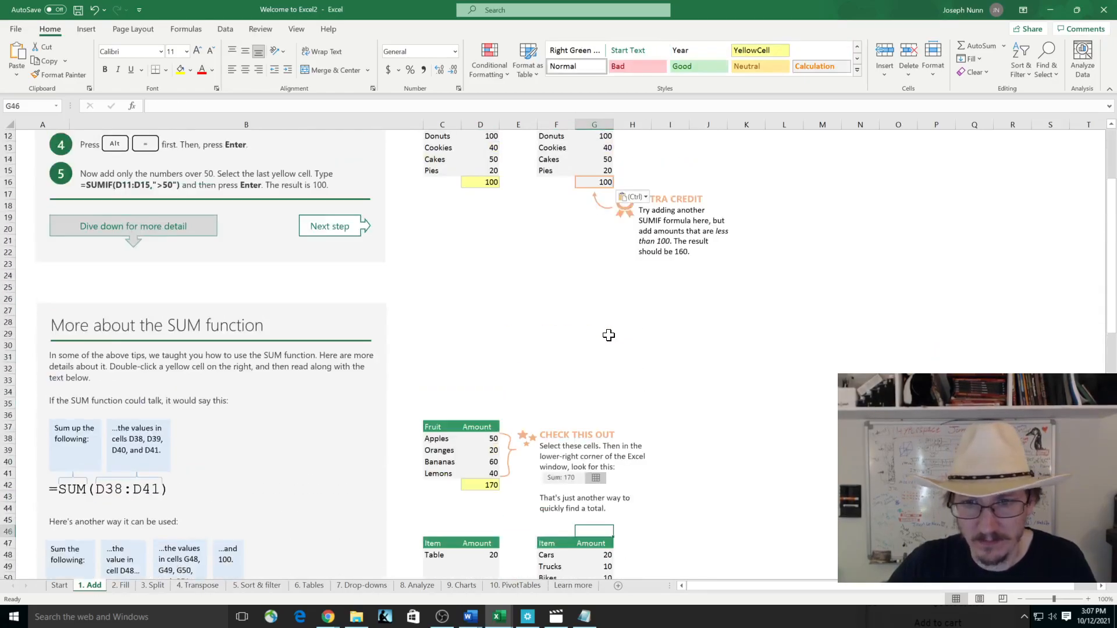
- Change the range of the SUMIF formula in cell G16 to G11:G15
{"action": "left_click", "coordinate": [605, 287]}
{"action": "double_click", "coordinate": [605, 286]}
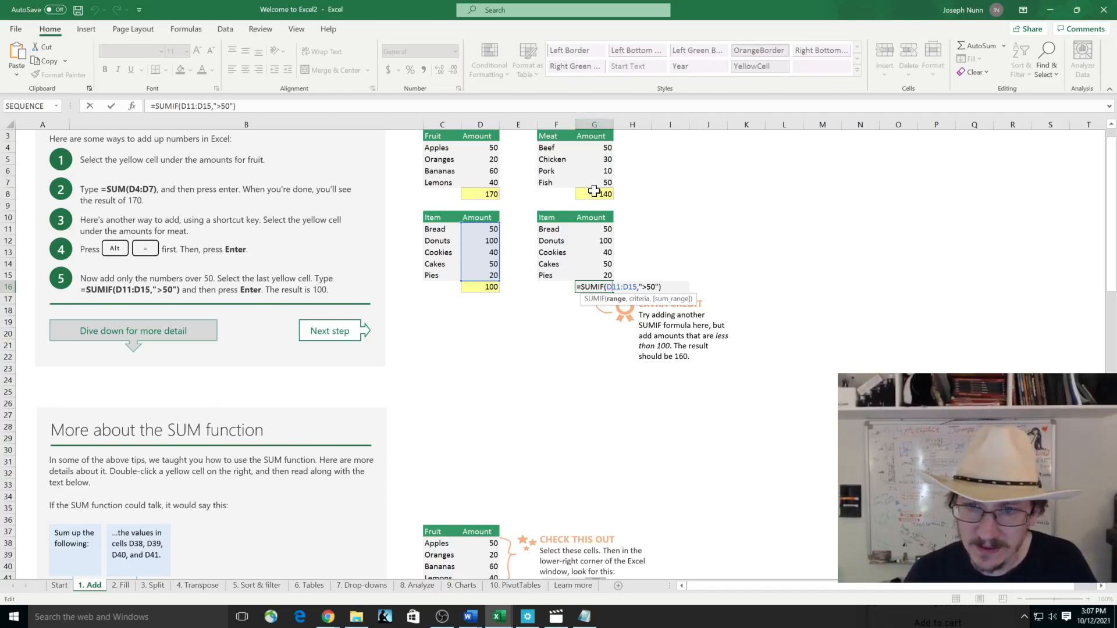
{"action": "key", "text": "BackSpace"}
{"action": "type", "text": "g"}
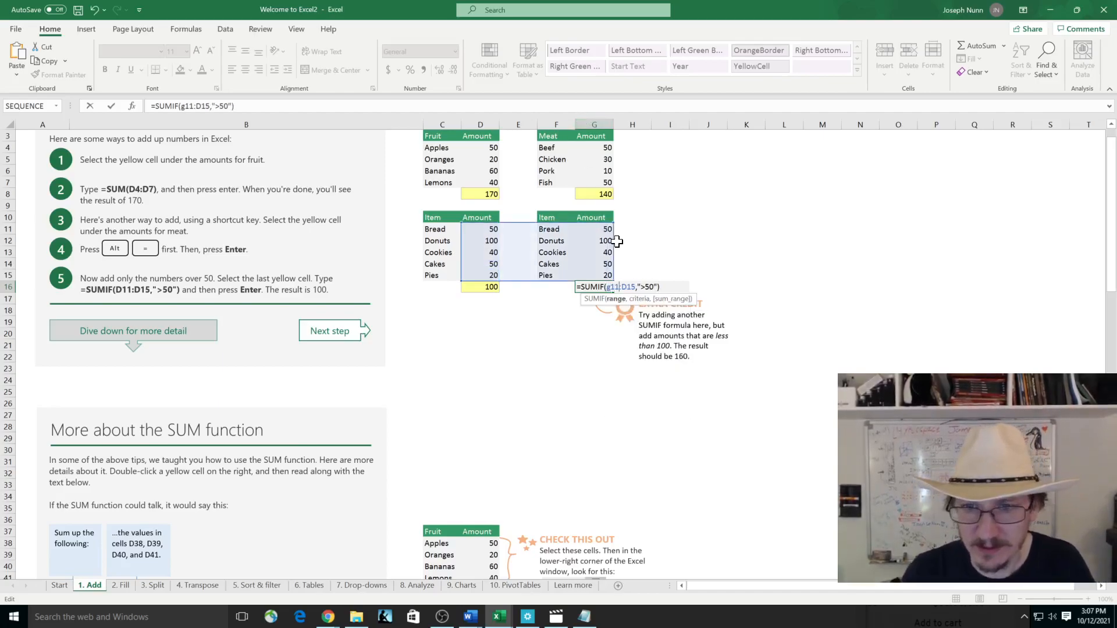
{"action": "key", "text": "Right"}
{"action": "key", "text": "Right"}
{"action": "key", "text": "BackSpace"}
{"action": "type", "text": "g"}
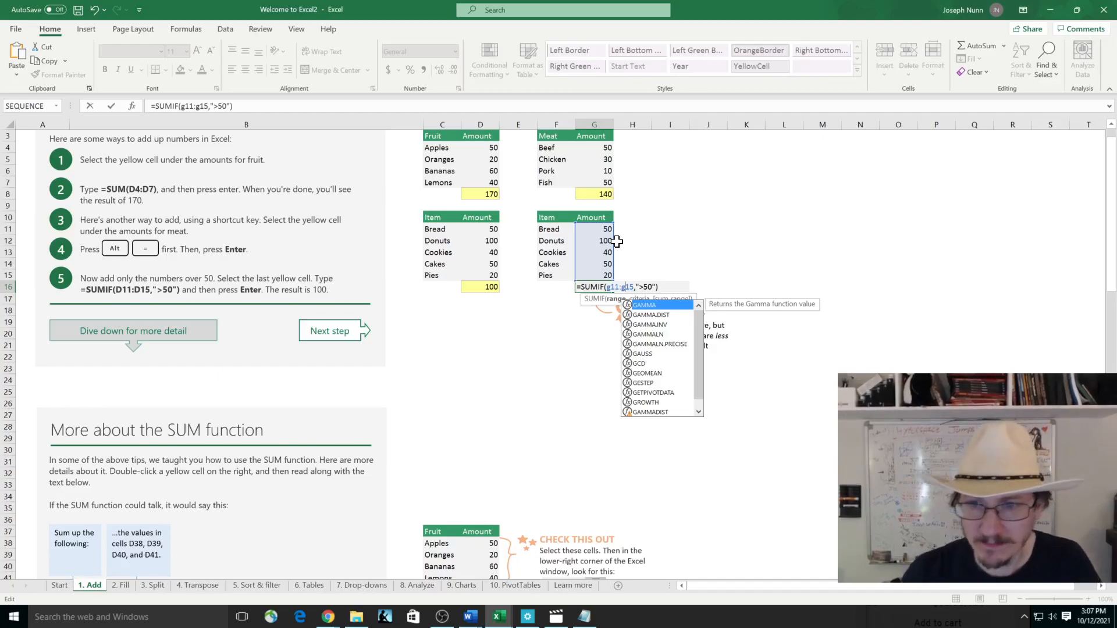
- Set the SUMIF criterion in cell G16 to "<100" and enter the formula
{"action": "key", "text": "Right"}
{"action": "key", "text": "Right"}
{"action": "key", "text": "Right"}
{"action": "key", "text": "BackSpace"}
{"action": "type", "text": "<"}
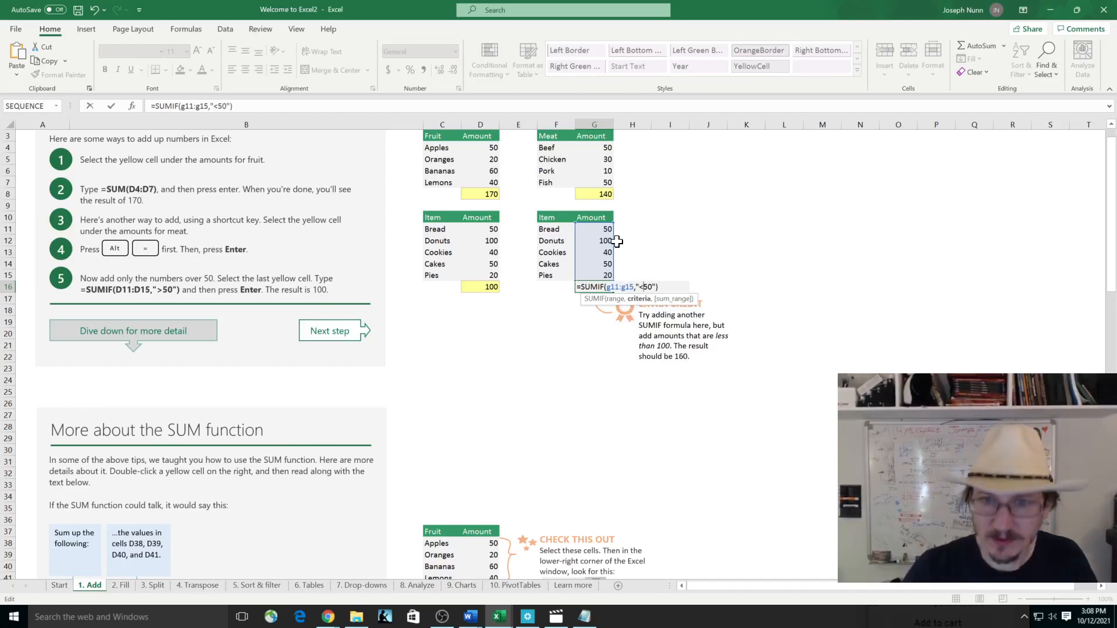
{"action": "key", "text": "Delete"}
{"action": "key", "text": "Delete"}
{"action": "type", "text": "100"}
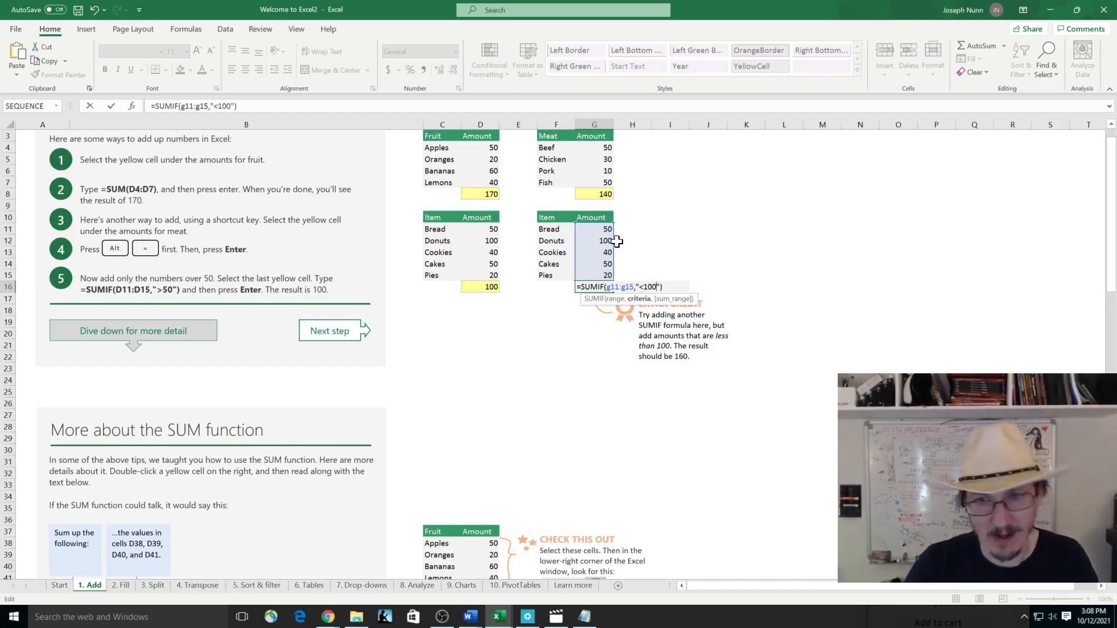
{"action": "key", "text": "Return"}
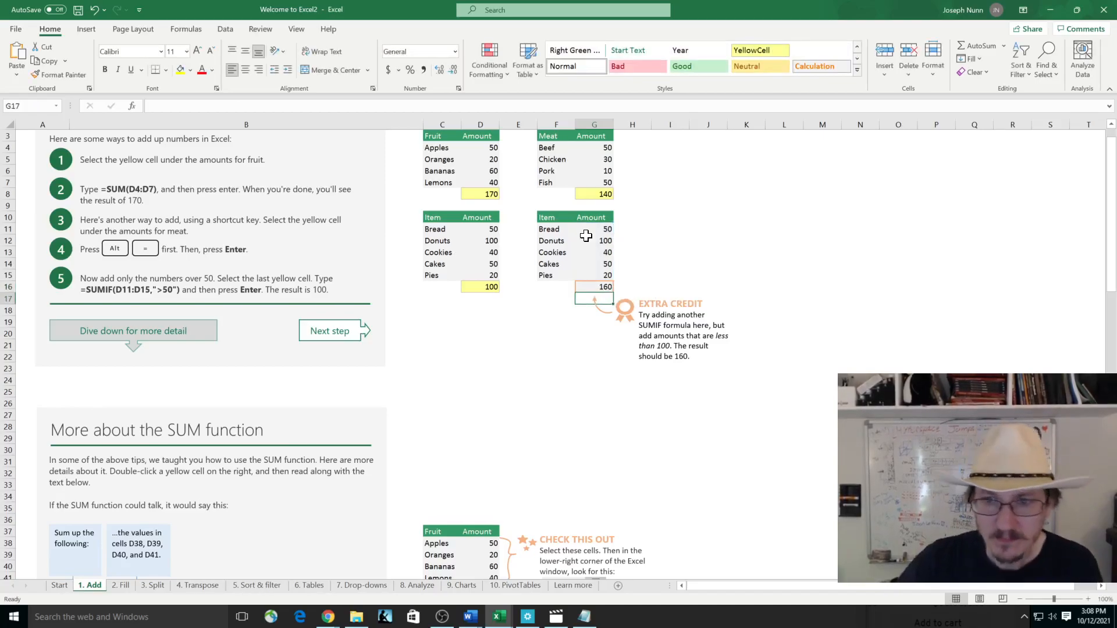
- Select the fruit amounts D38:D41 under More about the SUM function to check their quick sum
{"action": "left_click", "coordinate": [546, 379]}
{"action": "scroll", "coordinate": [545, 379], "scroll_direction": "down", "scroll_amount": 2}
{"action": "scroll", "coordinate": [545, 378], "scroll_direction": "down", "scroll_amount": 4}
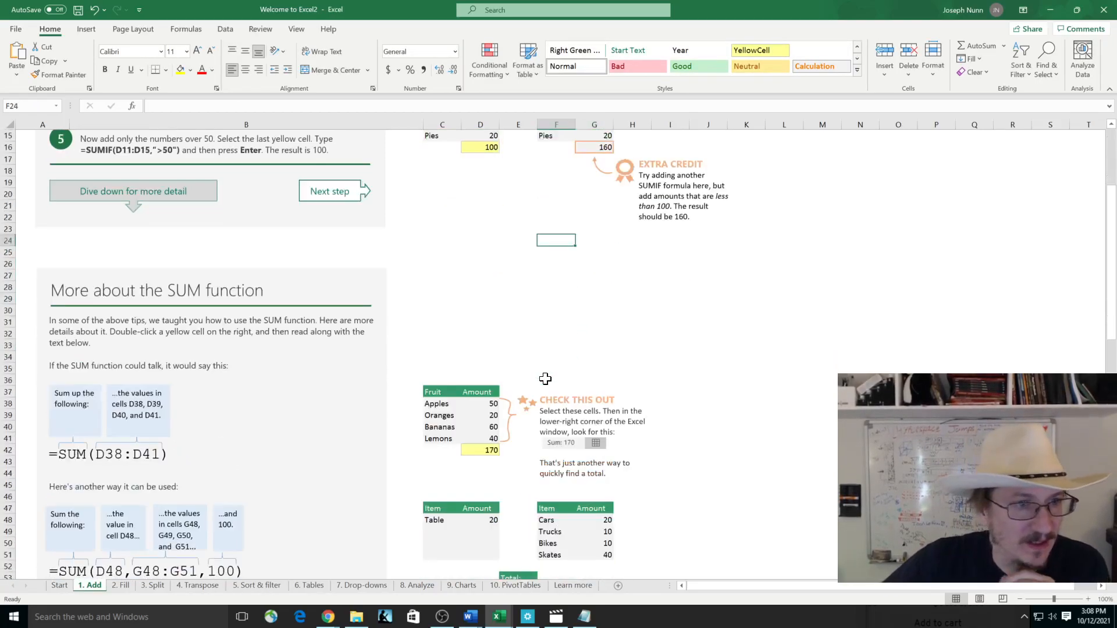
{"action": "scroll", "coordinate": [530, 356], "scroll_direction": "down", "scroll_amount": 3}
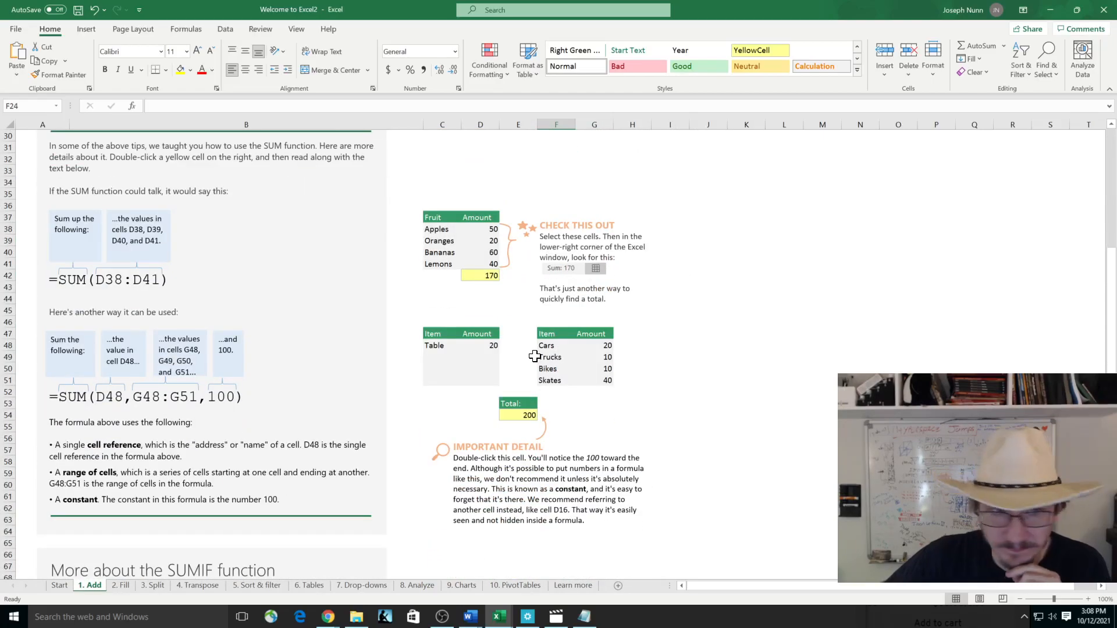
{"action": "scroll", "coordinate": [530, 356], "scroll_direction": "up", "scroll_amount": 3}
{"action": "scroll", "coordinate": [531, 356], "scroll_direction": "down", "scroll_amount": 1}
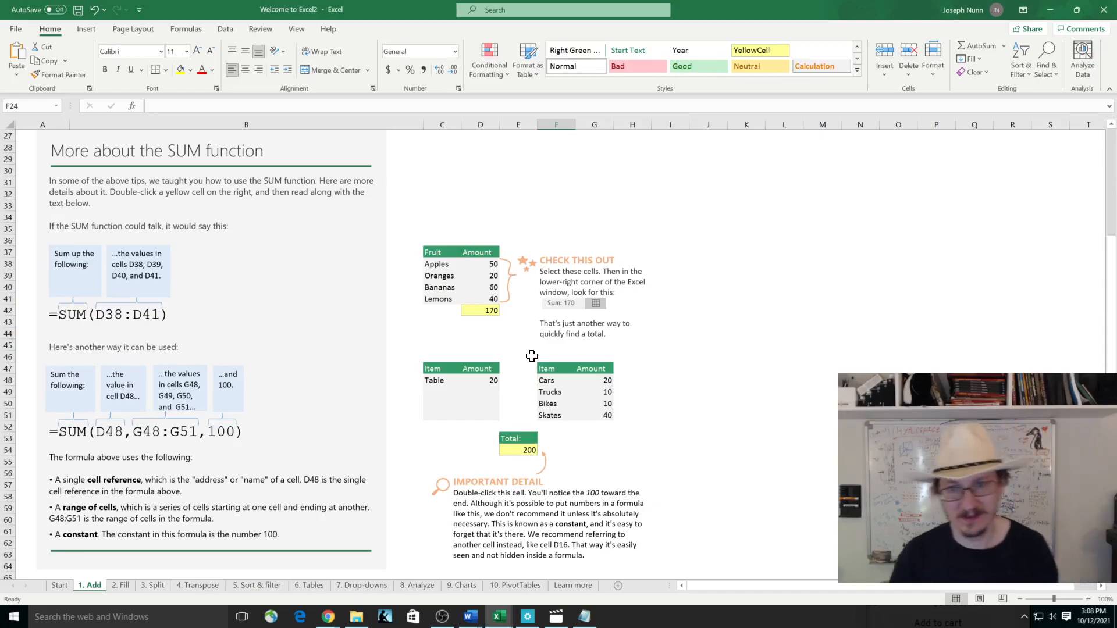
{"action": "left_click", "coordinate": [485, 262]}
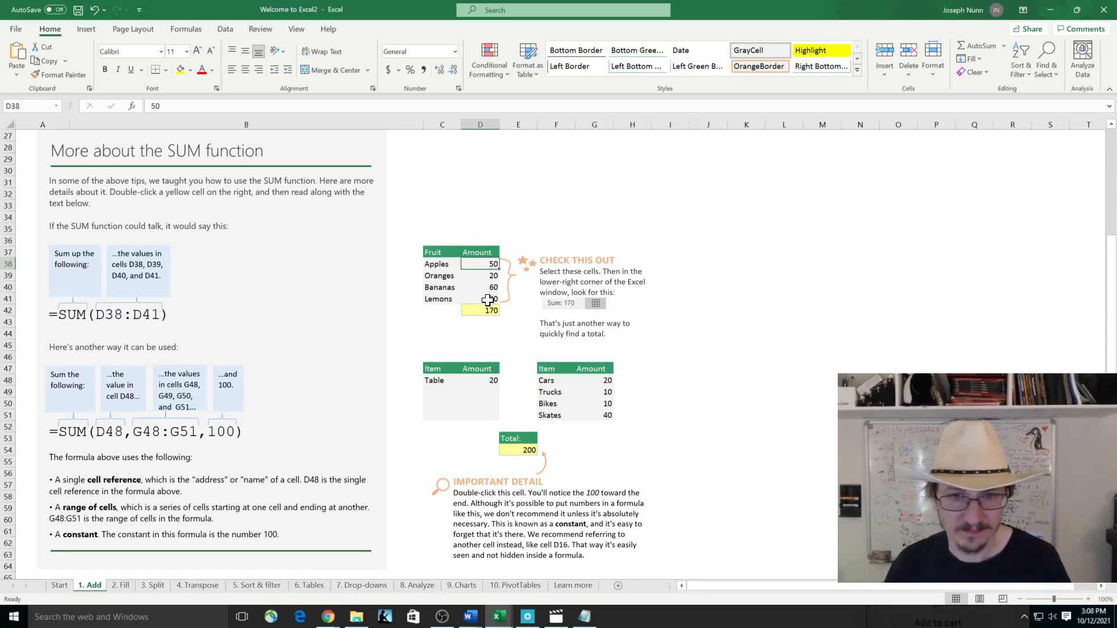
{"action": "left_click_drag", "start_coordinate": [488, 299], "coordinate": [490, 300]}
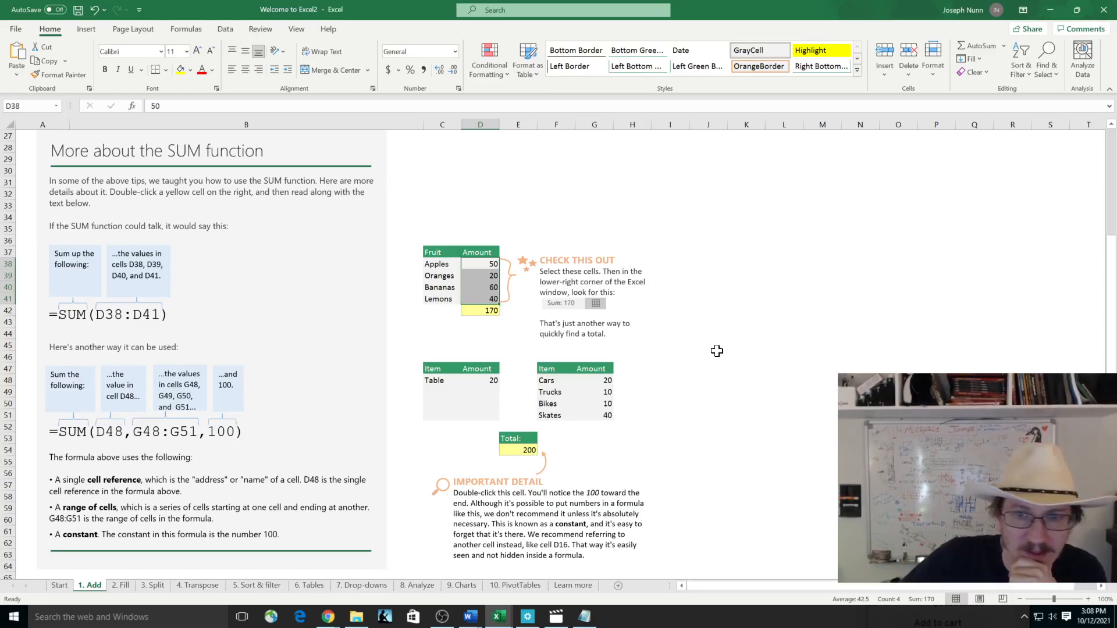
- Examine the example =SUM(D48,G48:G51,100), going through its cell reference, range and constant, and read the explanation below
{"action": "scroll", "coordinate": [716, 357], "scroll_direction": "down", "scroll_amount": 1}
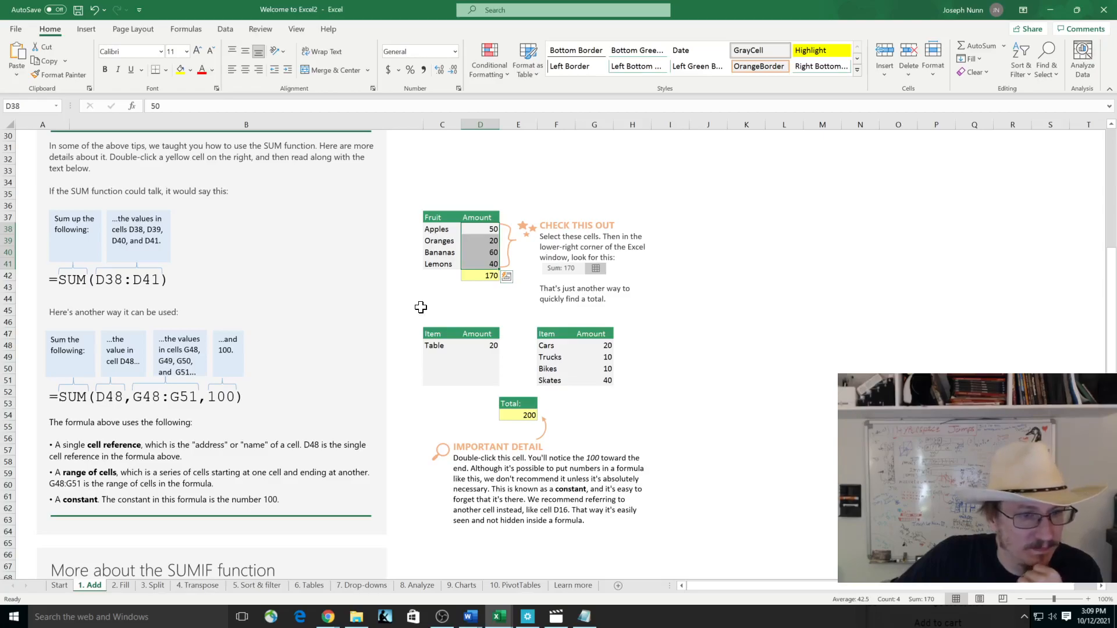
{"action": "scroll", "coordinate": [420, 308], "scroll_direction": "down", "scroll_amount": 1}
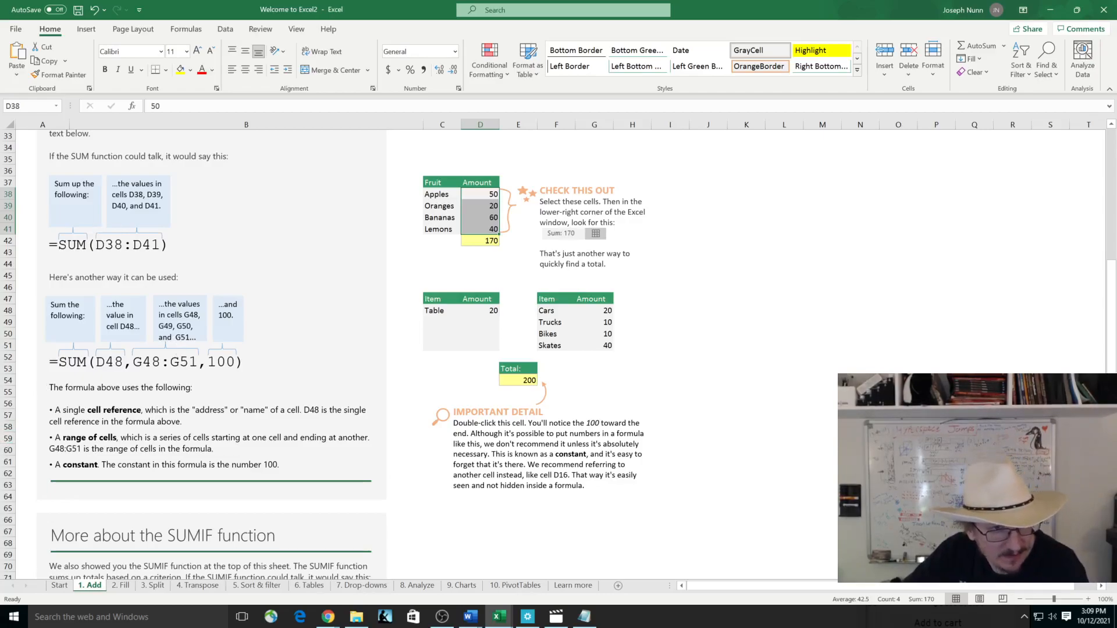
{"action": "left_click_drag", "start_coordinate": [97, 362], "coordinate": [157, 362]}
{"action": "left_click", "coordinate": [114, 362]}
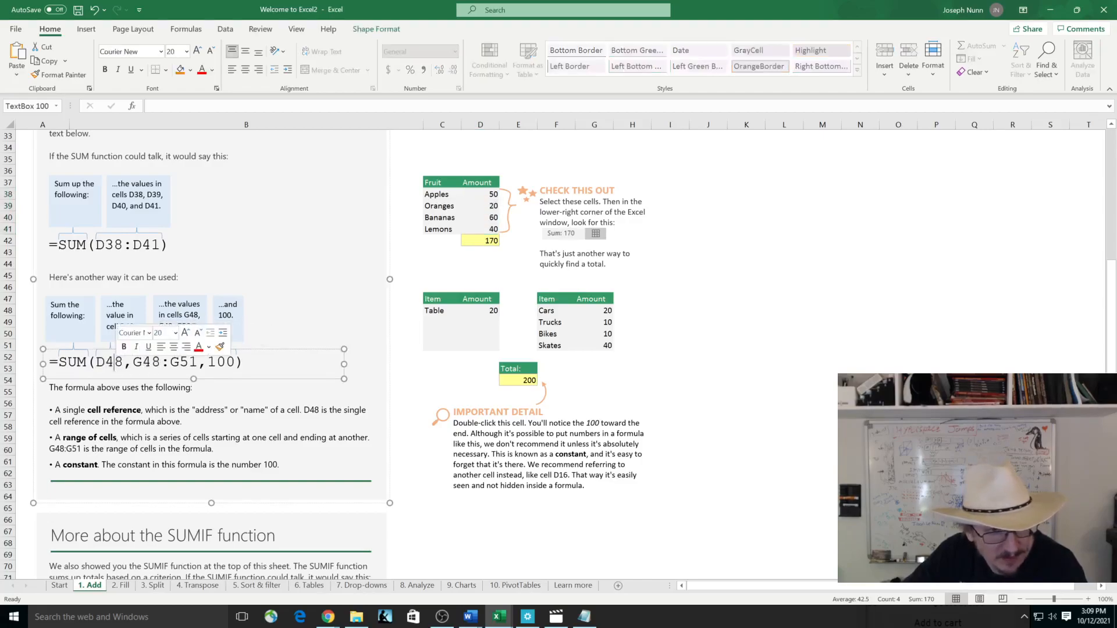
{"action": "left_click_drag", "start_coordinate": [169, 362], "coordinate": [178, 362]}
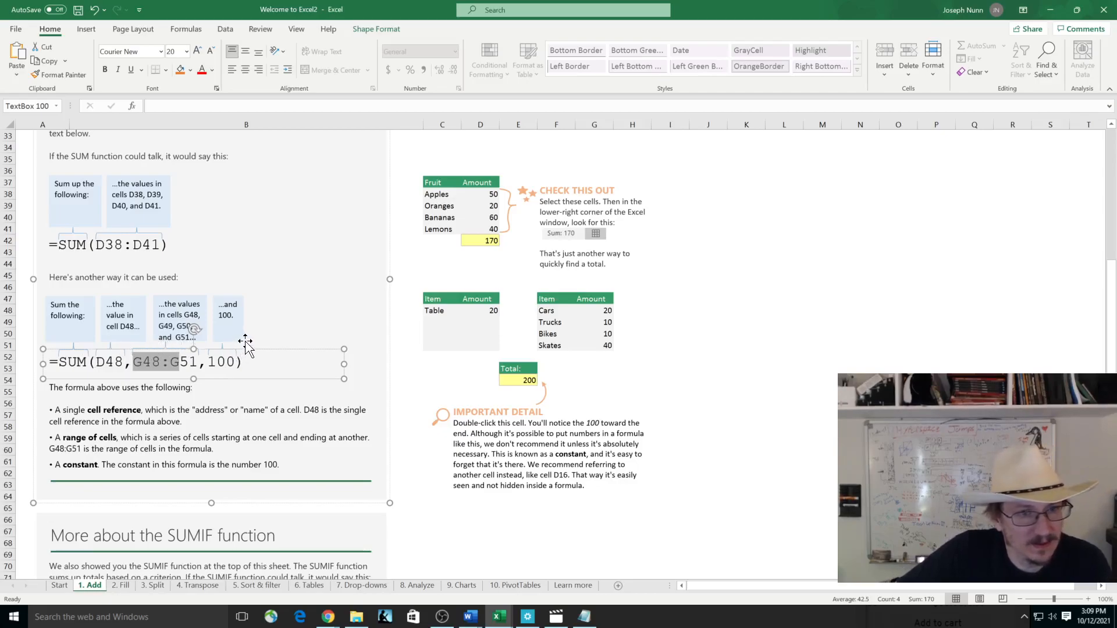
{"action": "left_click", "coordinate": [235, 362]}
{"action": "left_click_drag", "start_coordinate": [226, 362], "coordinate": [217, 361]}
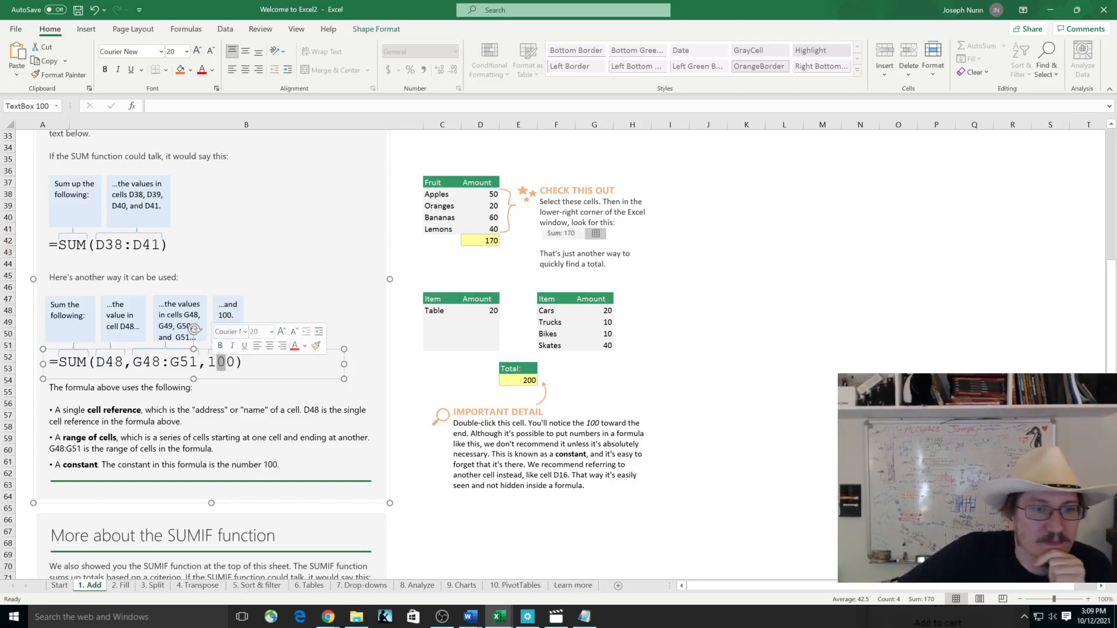
{"action": "left_click", "coordinate": [303, 422]}
{"action": "scroll", "coordinate": [309, 420], "scroll_direction": "down", "scroll_amount": 7}
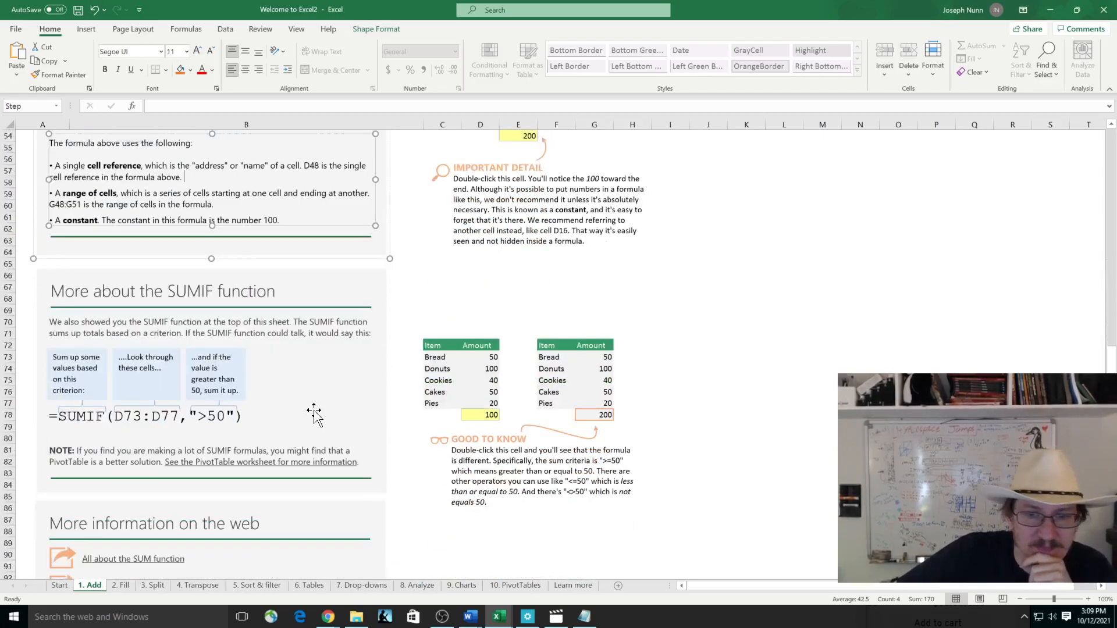
{"action": "scroll", "coordinate": [314, 415], "scroll_direction": "up", "scroll_amount": 5}
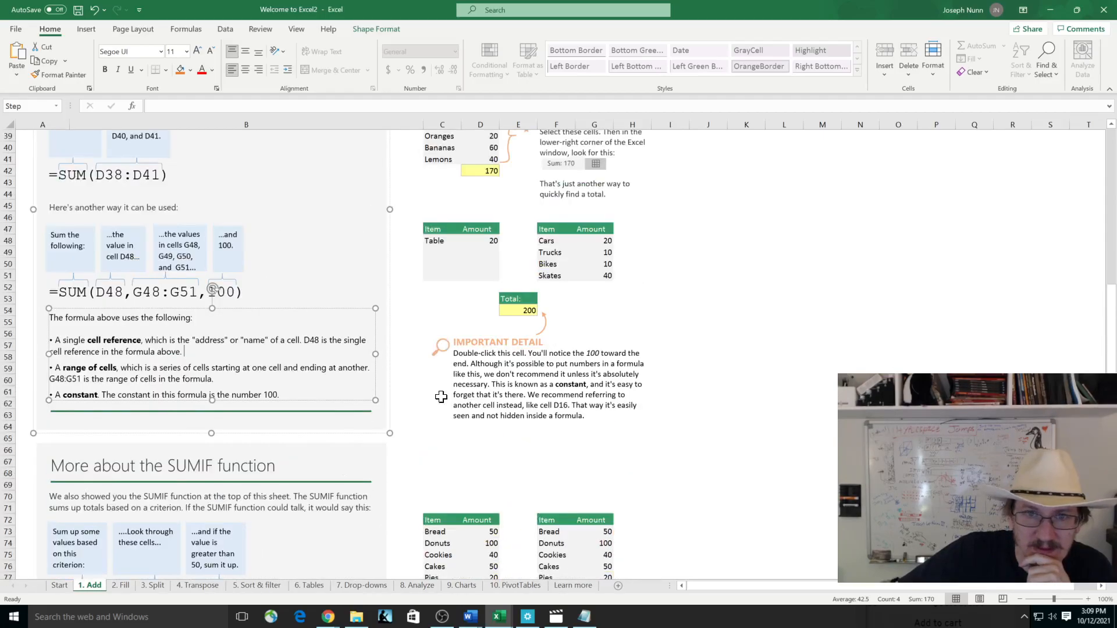
- Inspect the total formula in cell E54 and enter its constant 100 in the empty cell C55
{"action": "double_click", "coordinate": [516, 313]}
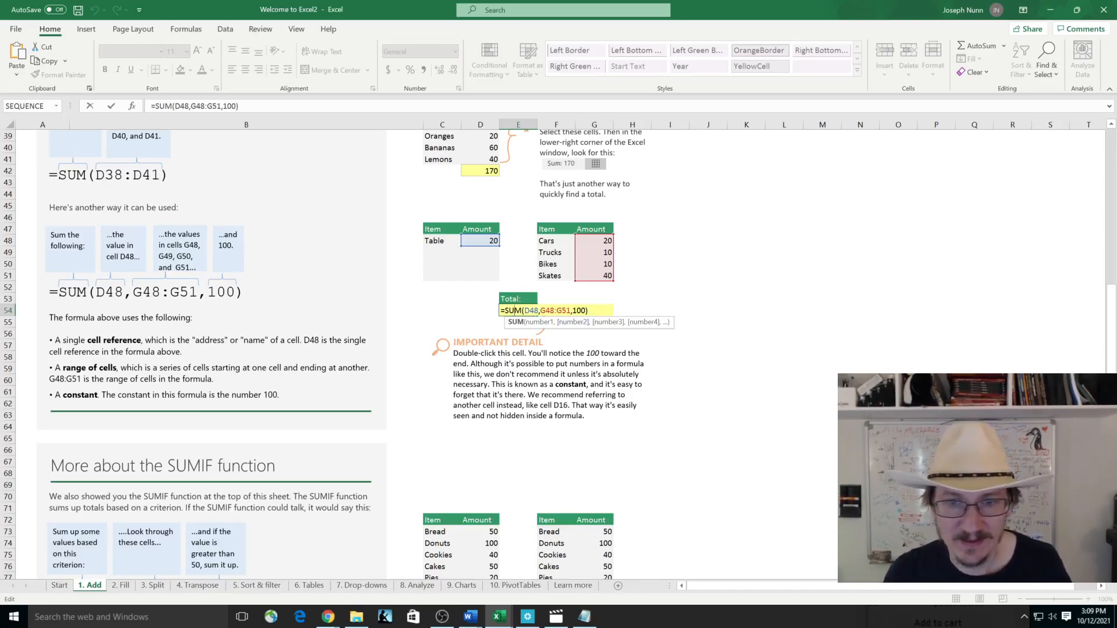
{"action": "left_click", "coordinate": [409, 308]}
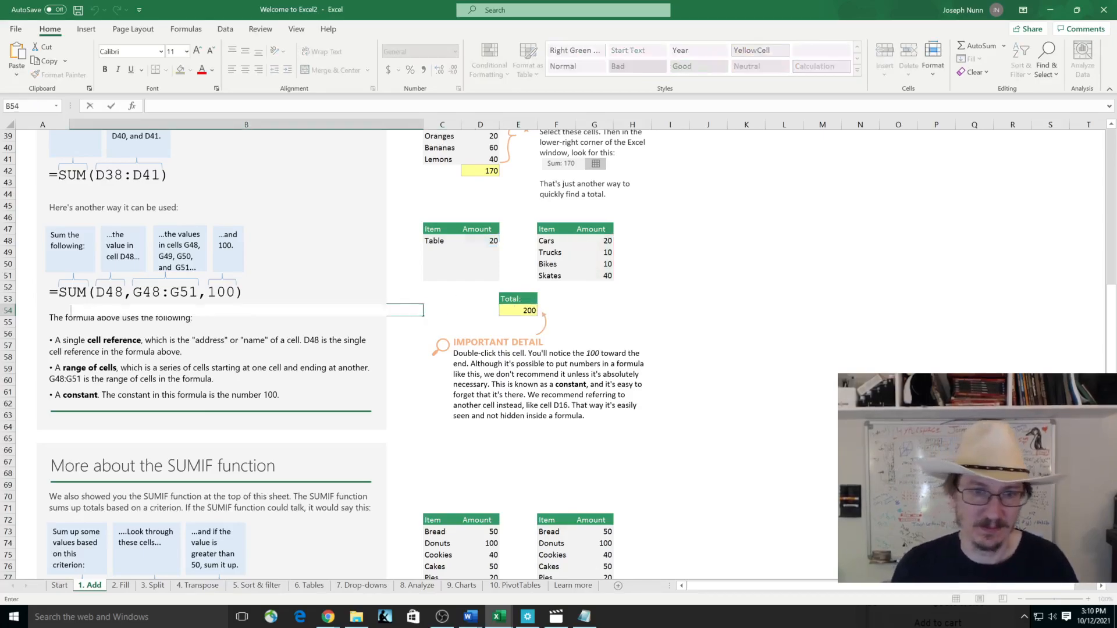
{"action": "type", "text": "100"}
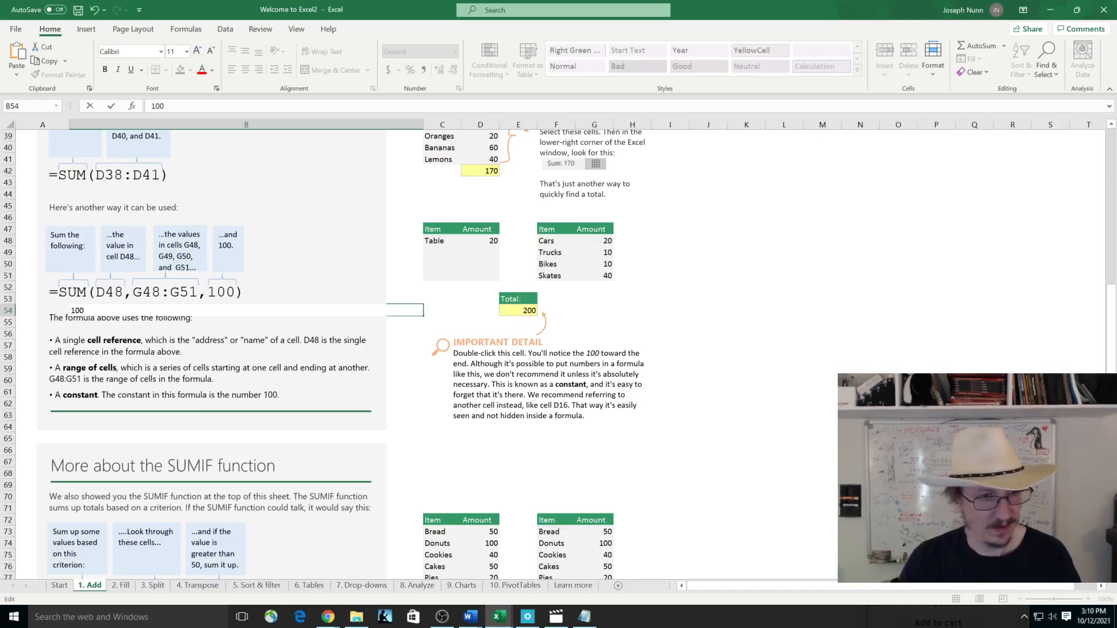
{"action": "left_click", "coordinate": [453, 322]}
{"action": "type", "text": "100"}
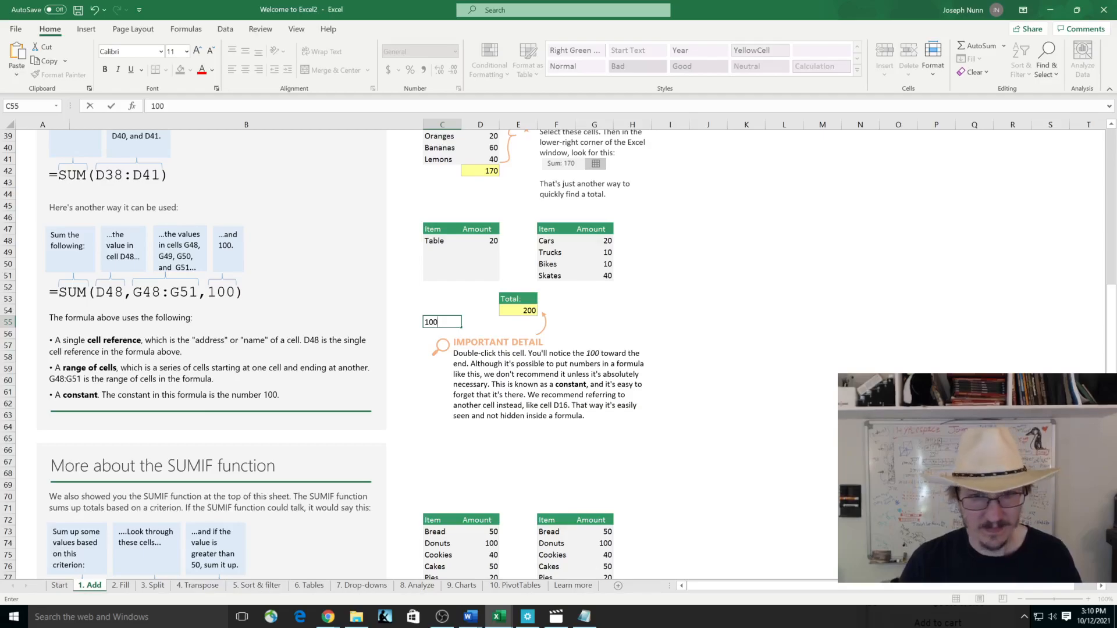
{"action": "left_click", "coordinate": [474, 312]}
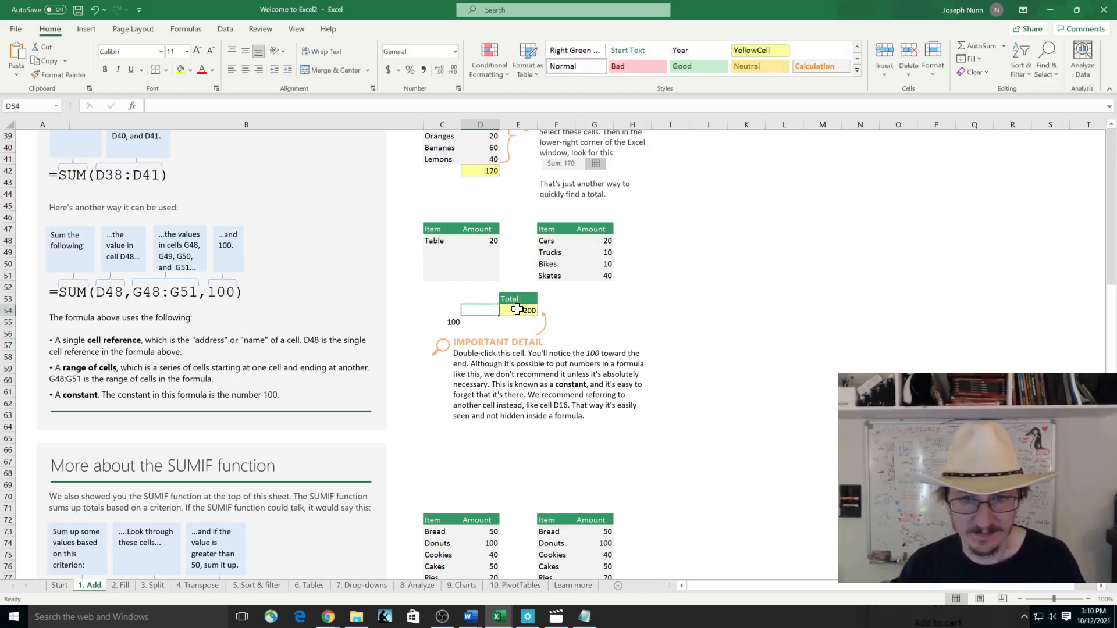
{"action": "left_click", "coordinate": [453, 322]}
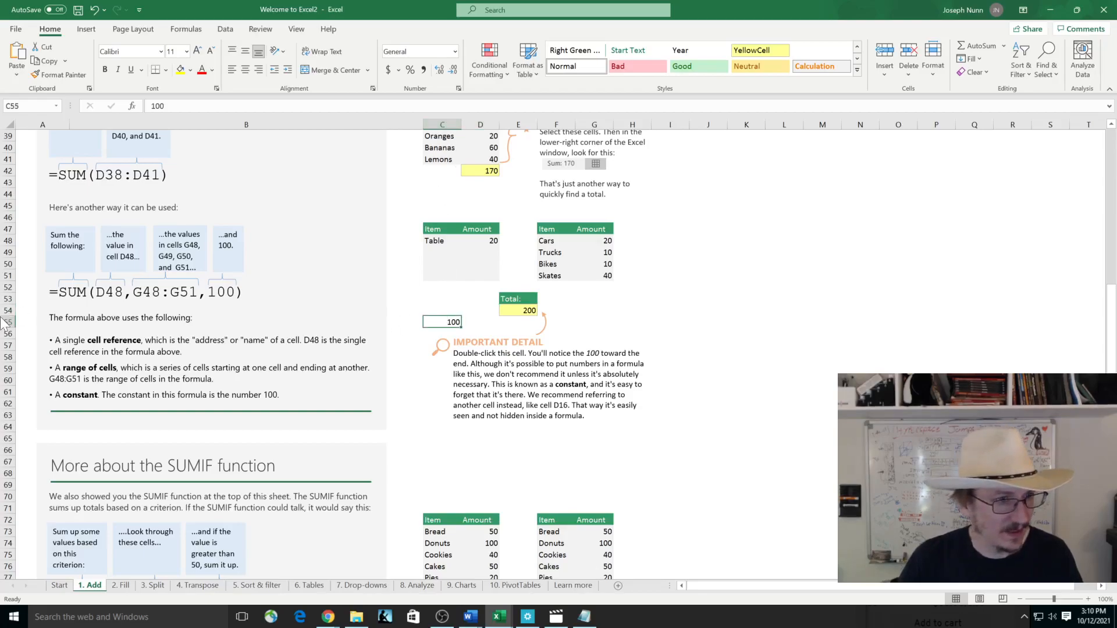
- Replace the constant 100 in the total formula in E54 with a reference to C55, and check the formula's references
{"action": "double_click", "coordinate": [535, 310]}
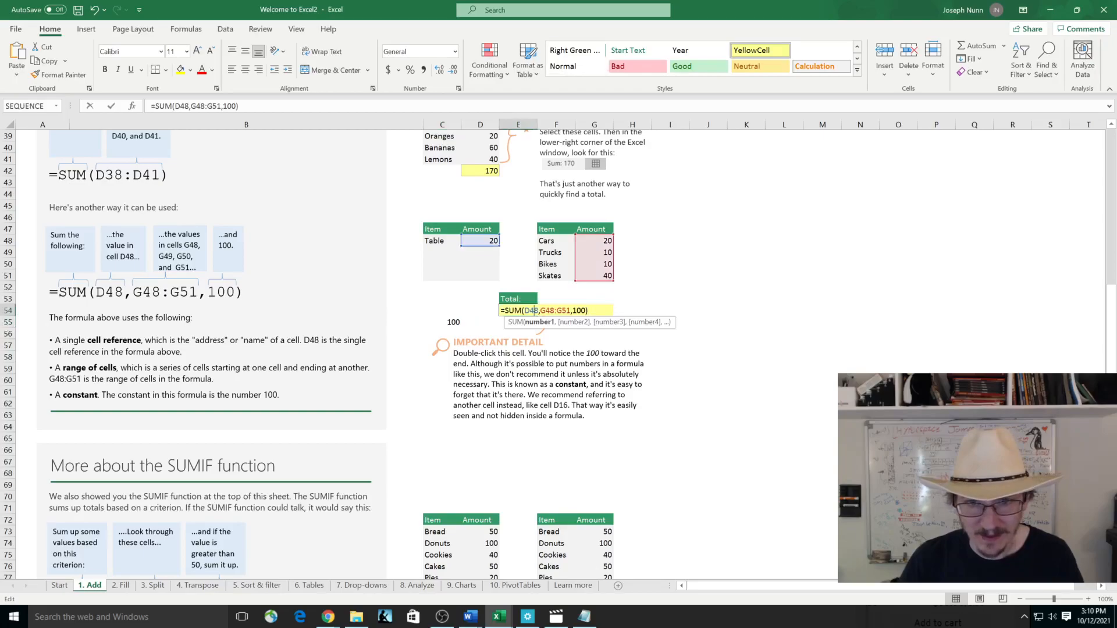
{"action": "key", "text": "End"}
{"action": "key", "text": "Left"}
{"action": "key", "text": "BackSpace"}
{"action": "key", "text": "BackSpace"}
{"action": "key", "text": "BackSpace"}
{"action": "type", "text": "c"}
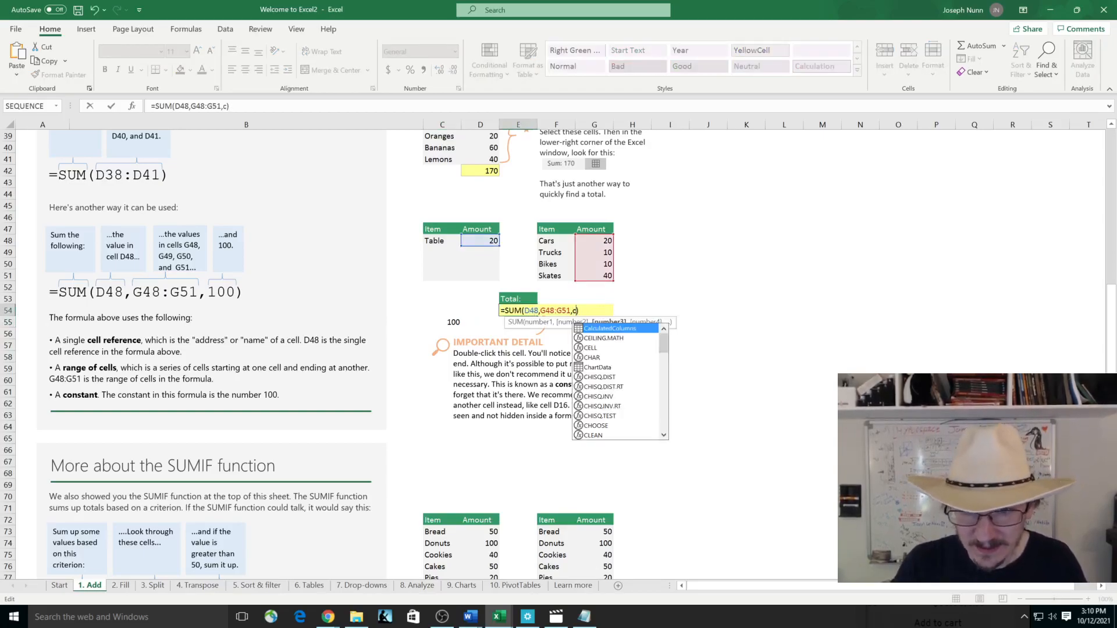
{"action": "type", "text": "%%"}
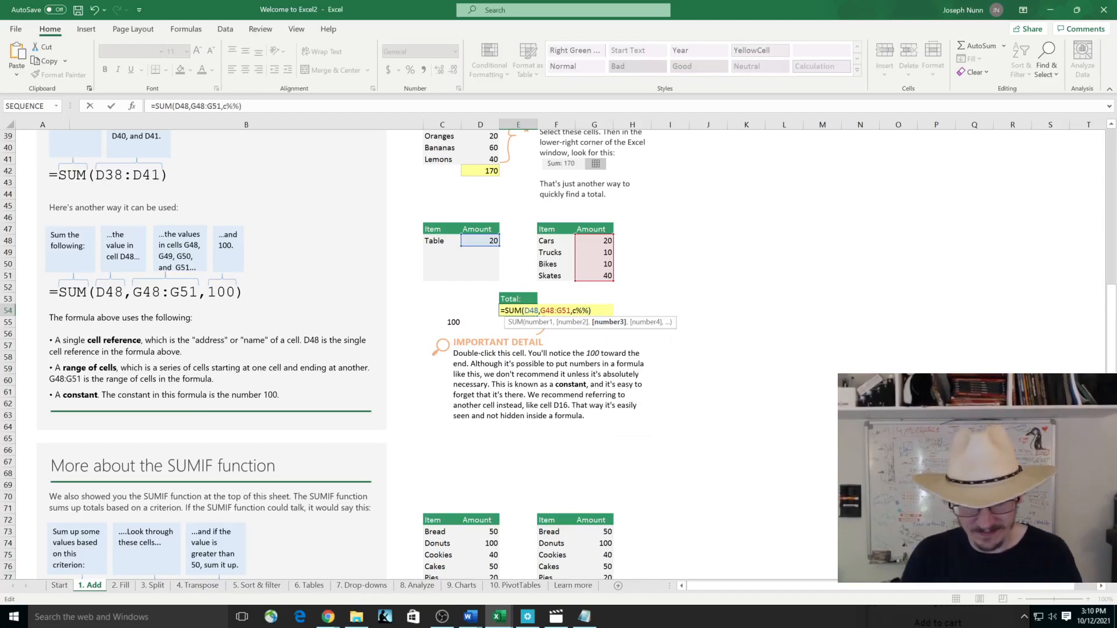
{"action": "key", "text": "Return"}
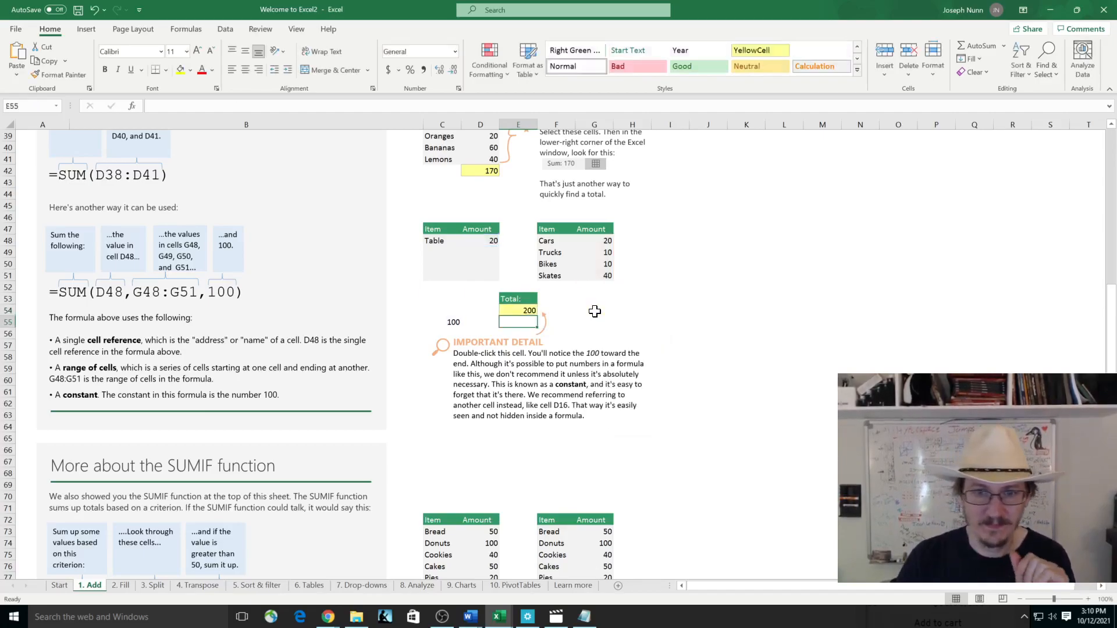
{"action": "left_click", "coordinate": [594, 311]}
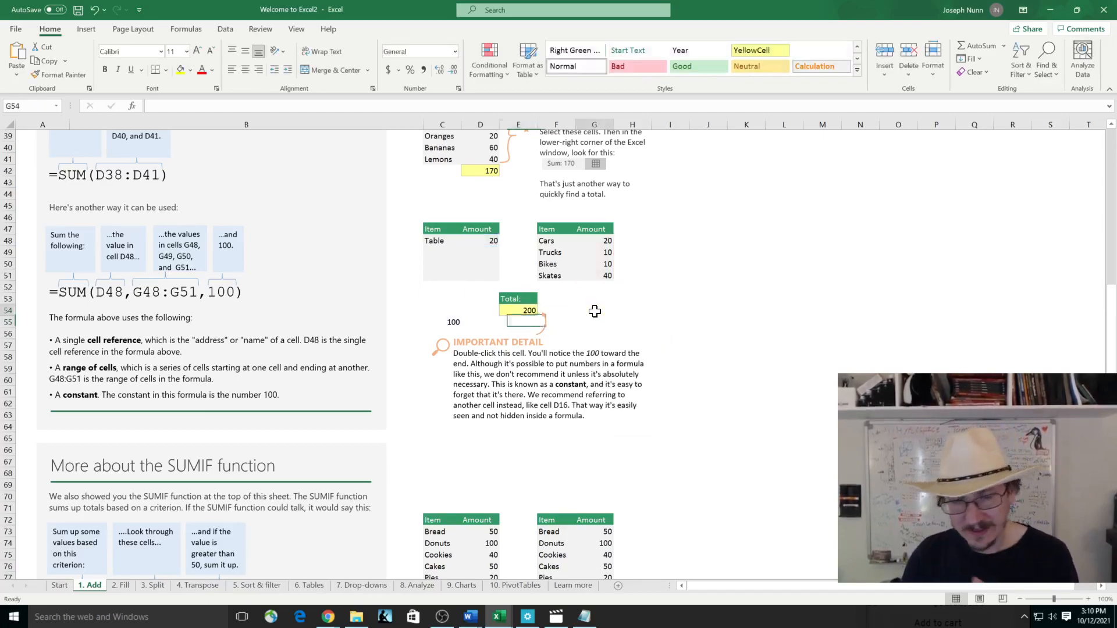
{"action": "left_click", "coordinate": [532, 309]}
{"action": "double_click", "coordinate": [532, 308]}
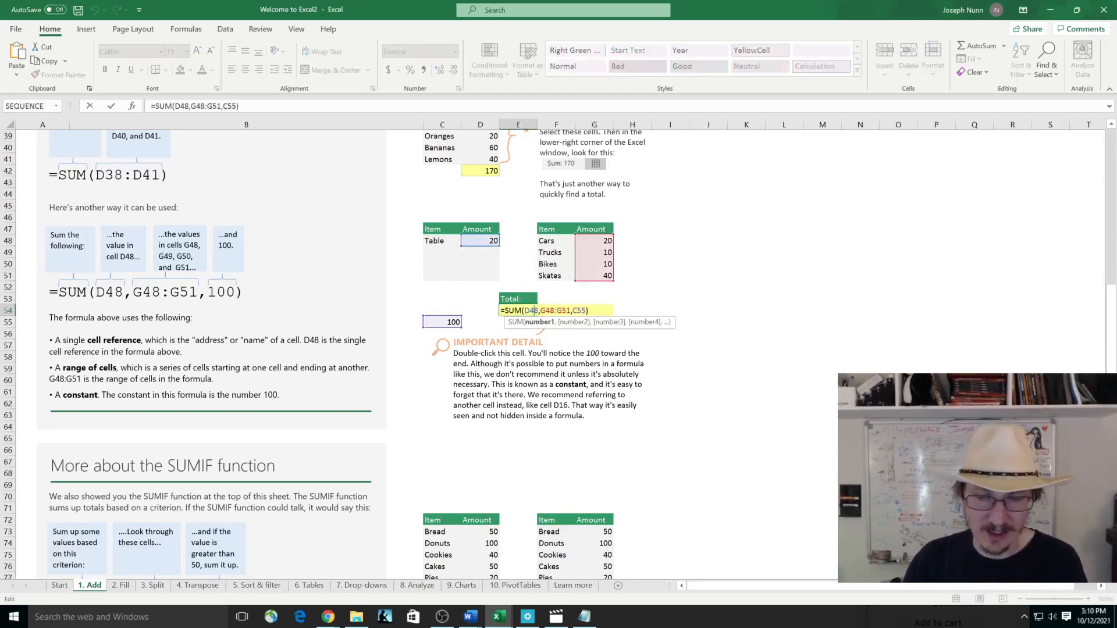
- Label the constant by entering constant1 in cell C54, and select the total cell E54
{"action": "left_click", "coordinate": [439, 311]}
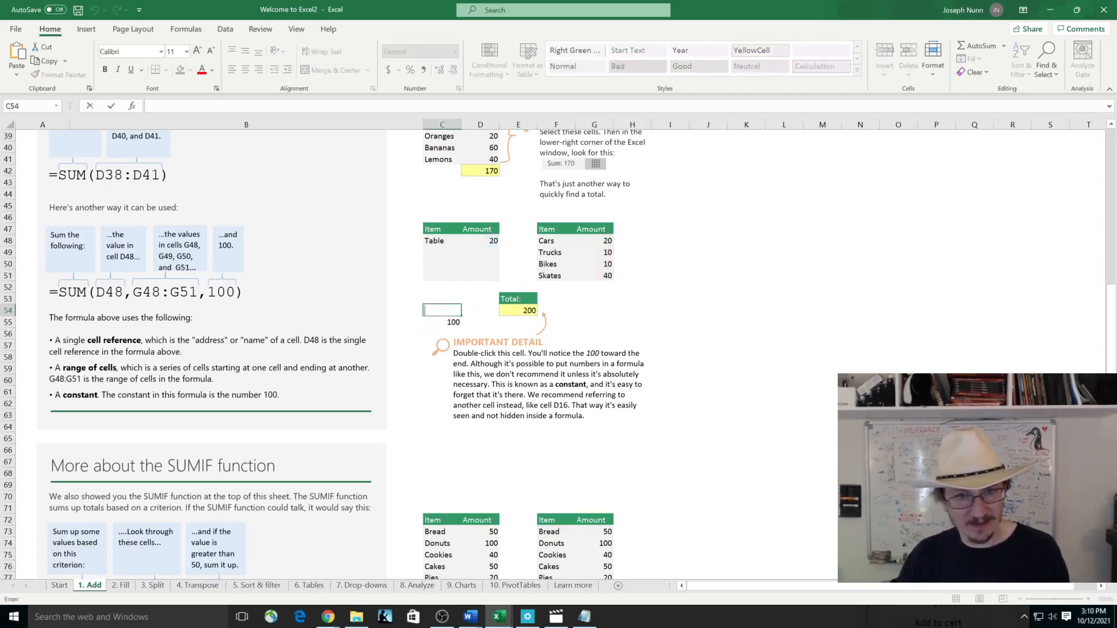
{"action": "type", "text": "constant1"}
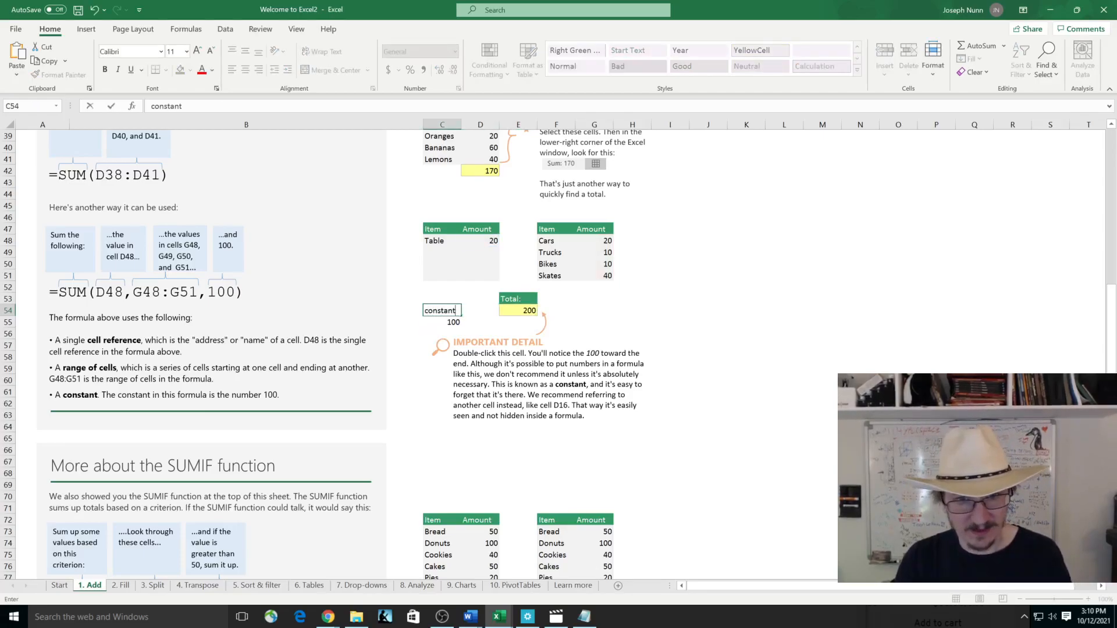
{"action": "key", "text": "Return"}
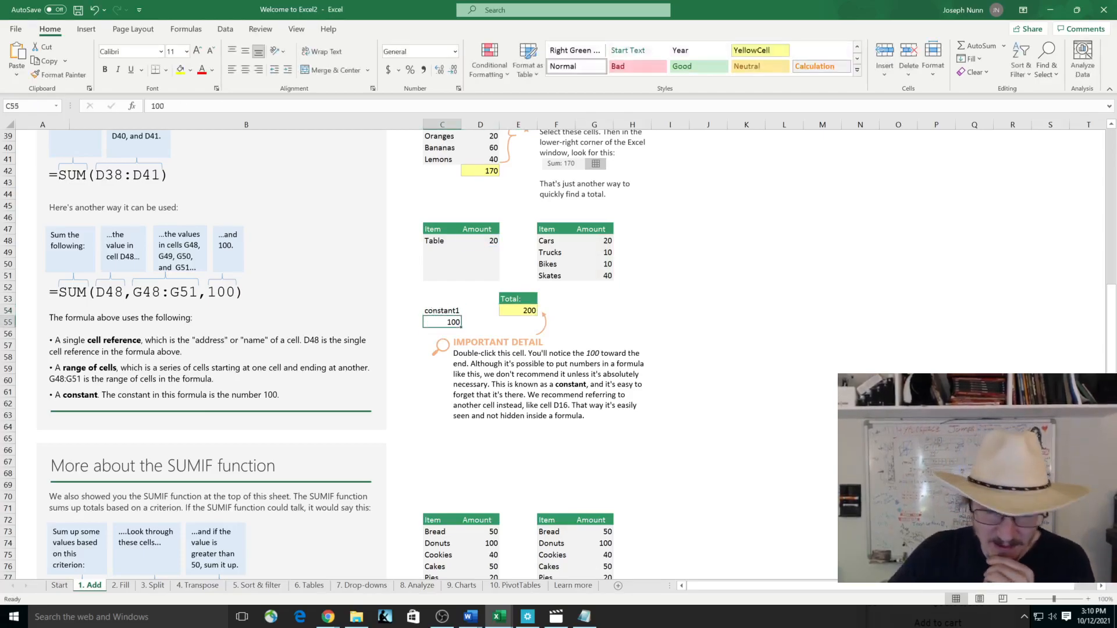
{"action": "left_click", "coordinate": [471, 323]}
{"action": "left_click", "coordinate": [472, 310]}
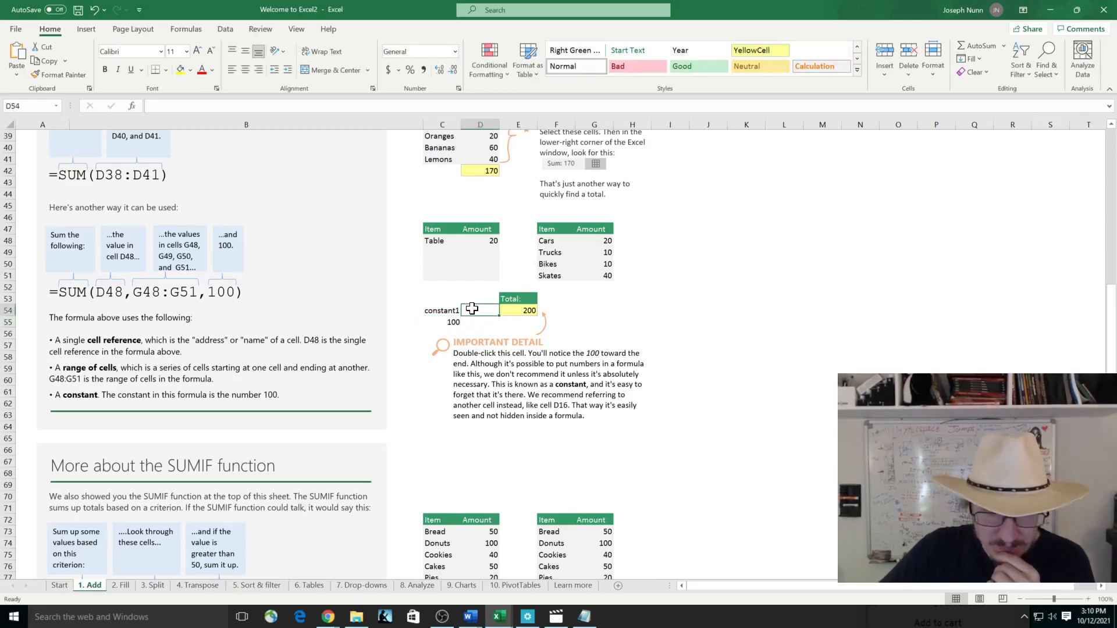
{"action": "left_click", "coordinate": [513, 310]}
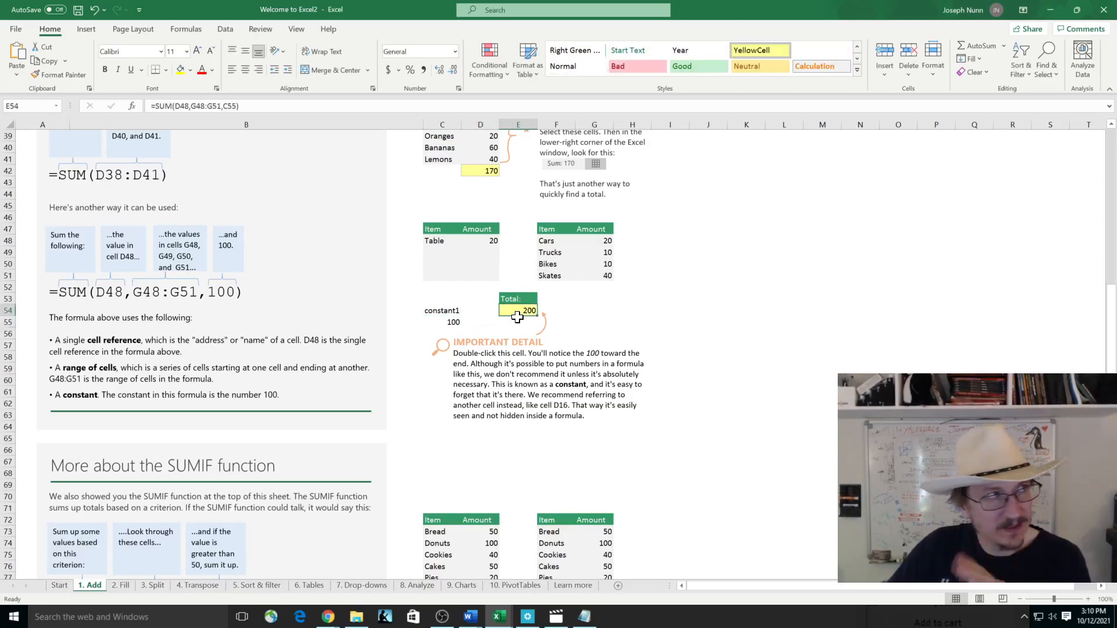
- Set the constant in cell C55 to 30
{"action": "left_click", "coordinate": [454, 323]}
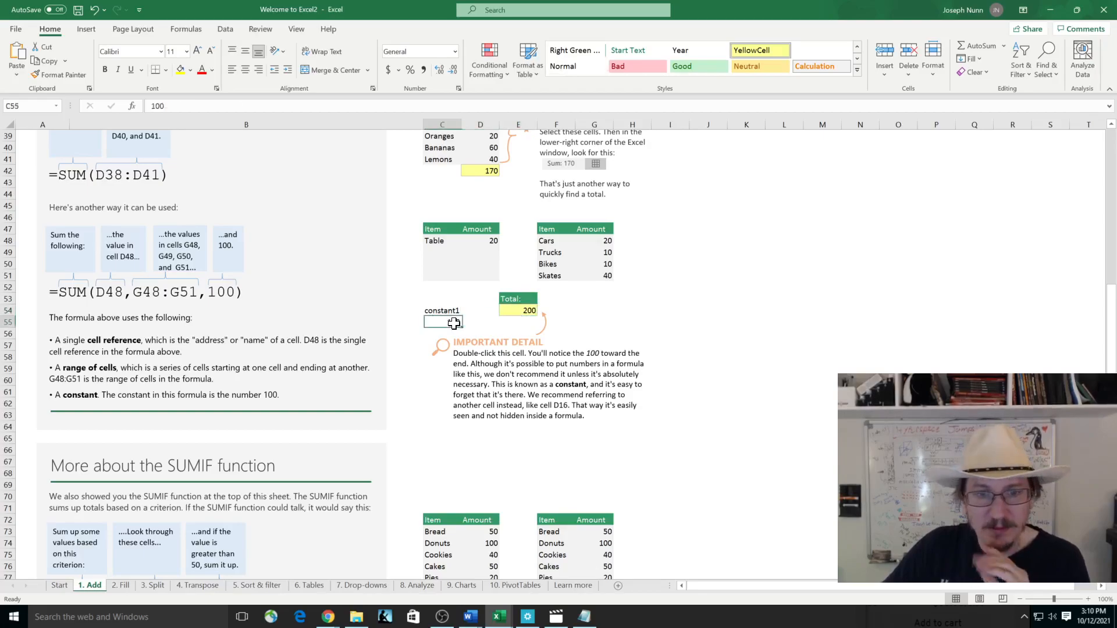
{"action": "double_click", "coordinate": [454, 323]}
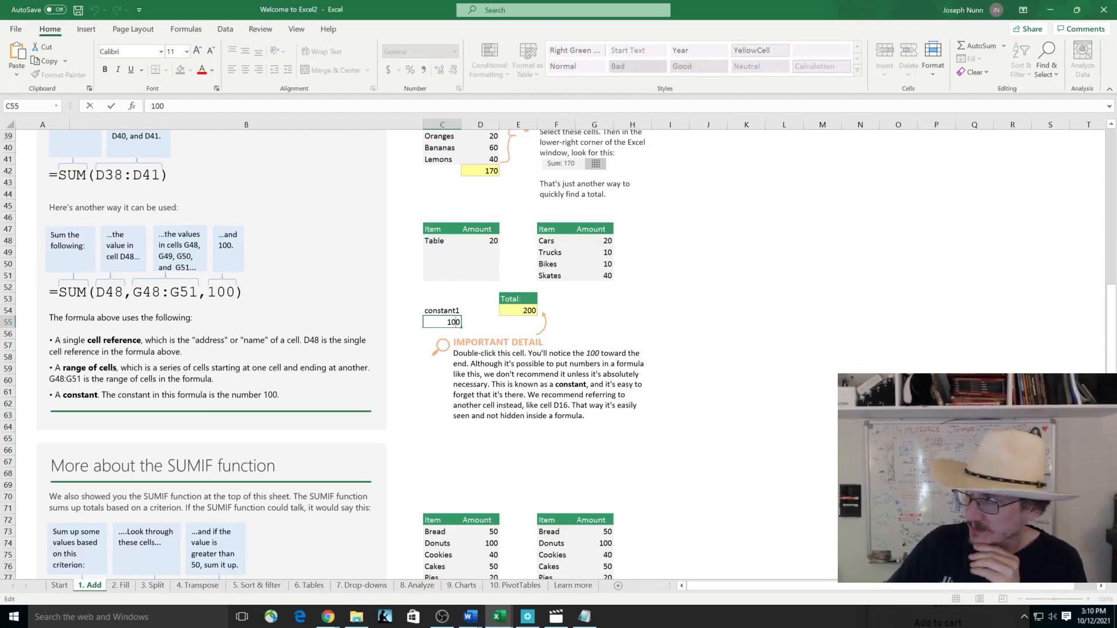
{"action": "key", "text": "BackSpace"}
{"action": "key", "text": "Return"}
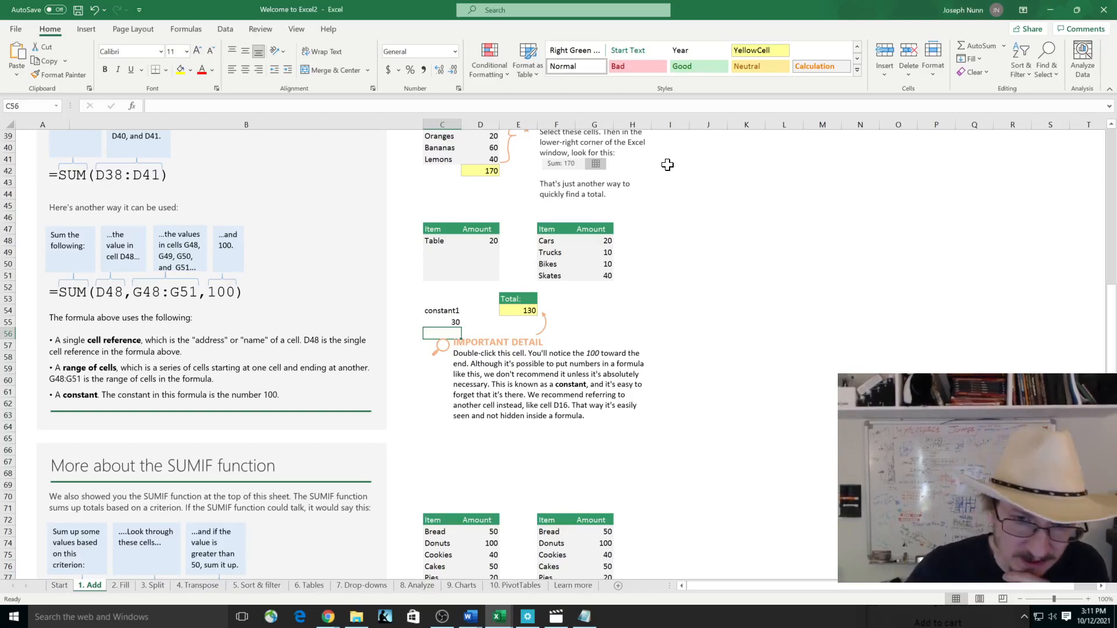
- Examine the SUMIF section, the formula under the second table in G78, and the note explaining the ">=50", "<=50" and "<>50" criteria
{"action": "scroll", "coordinate": [606, 306], "scroll_direction": "down", "scroll_amount": 6}
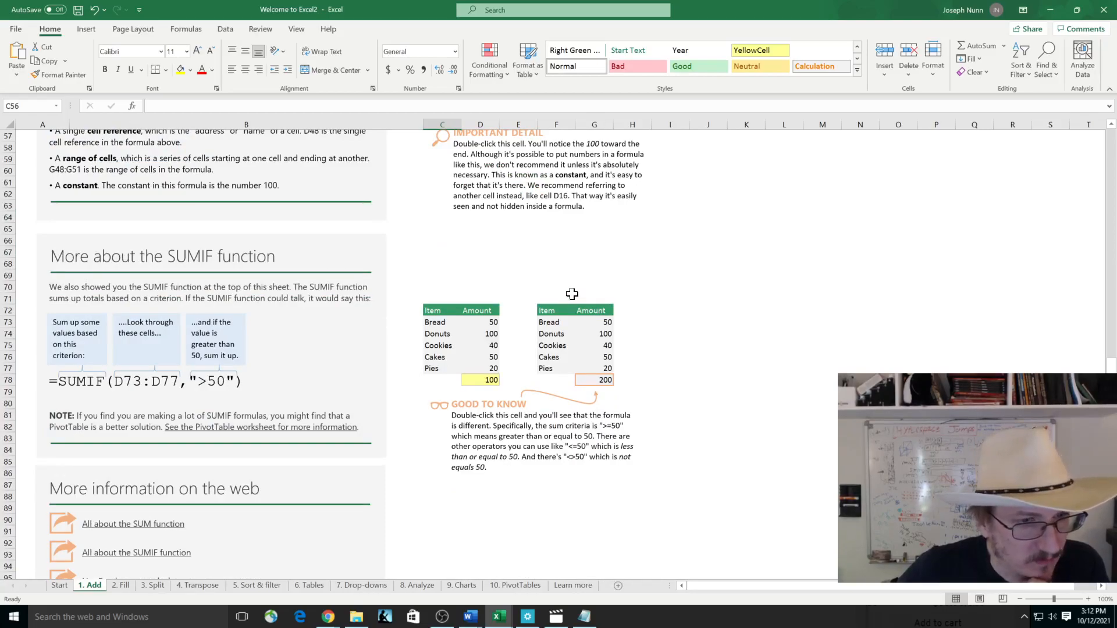
{"action": "scroll", "coordinate": [571, 294], "scroll_direction": "down", "scroll_amount": 2}
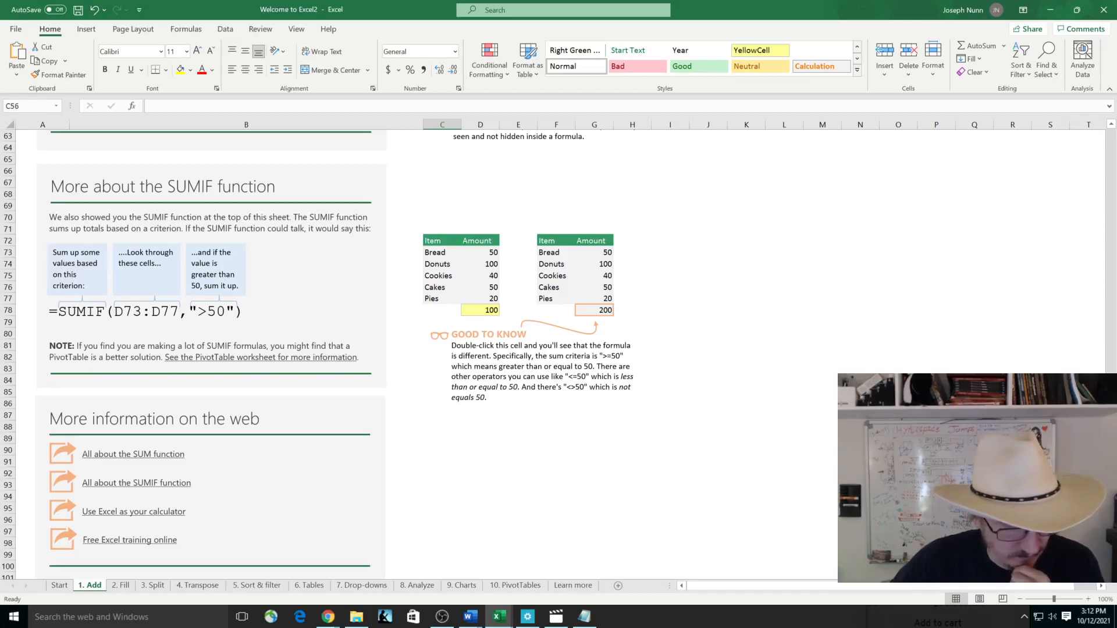
{"action": "scroll", "coordinate": [200, 332], "scroll_direction": "down", "scroll_amount": 3}
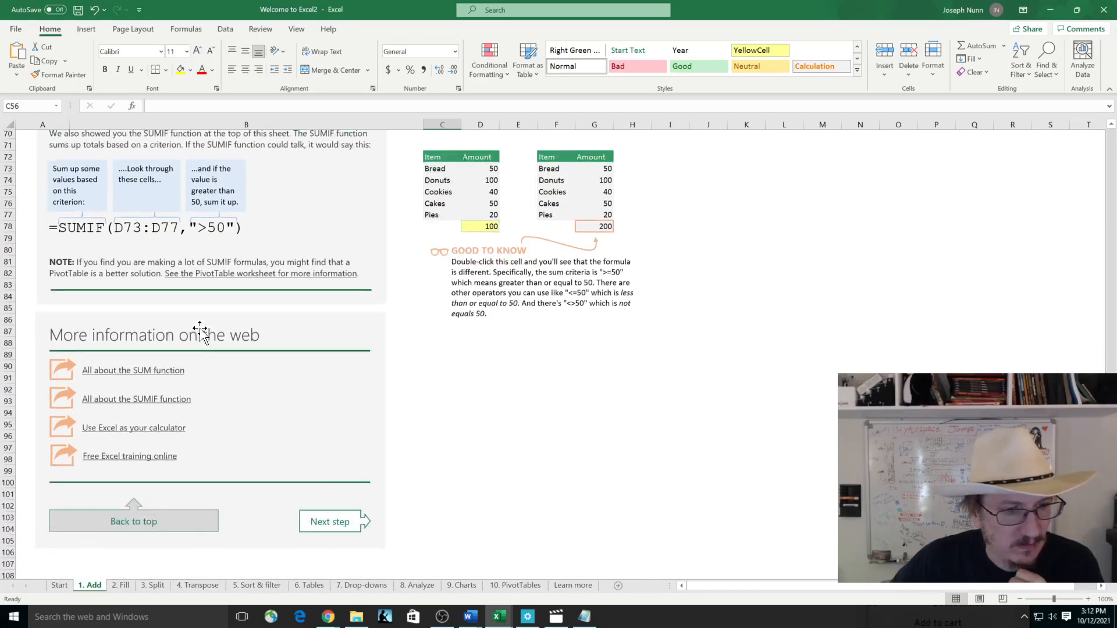
{"action": "scroll", "coordinate": [200, 332], "scroll_direction": "up", "scroll_amount": 2}
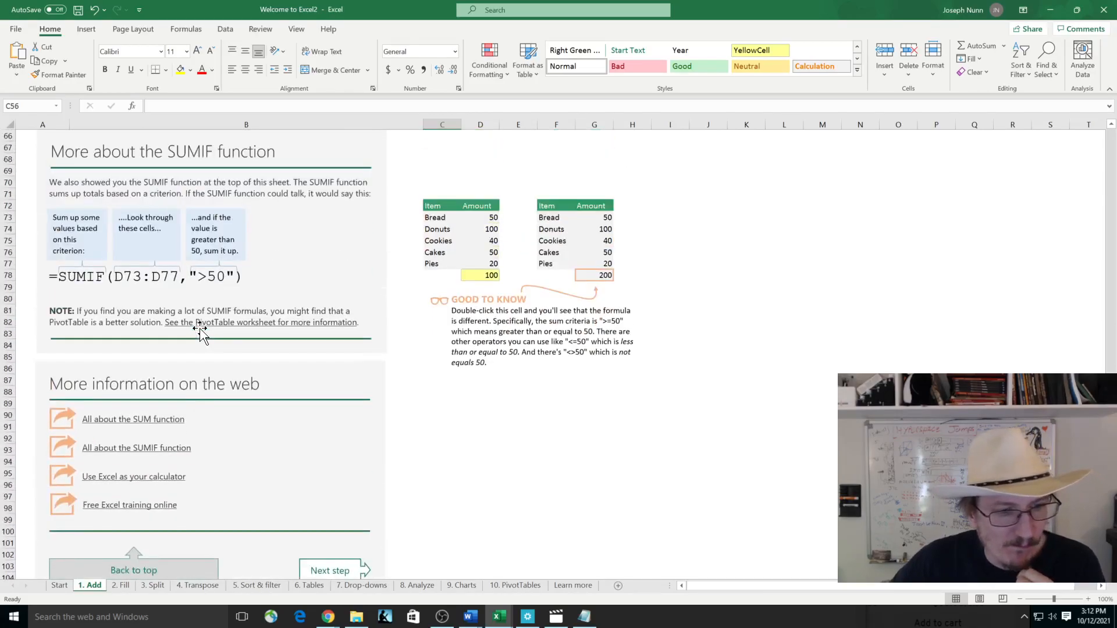
{"action": "scroll", "coordinate": [403, 299], "scroll_direction": "up", "scroll_amount": 2}
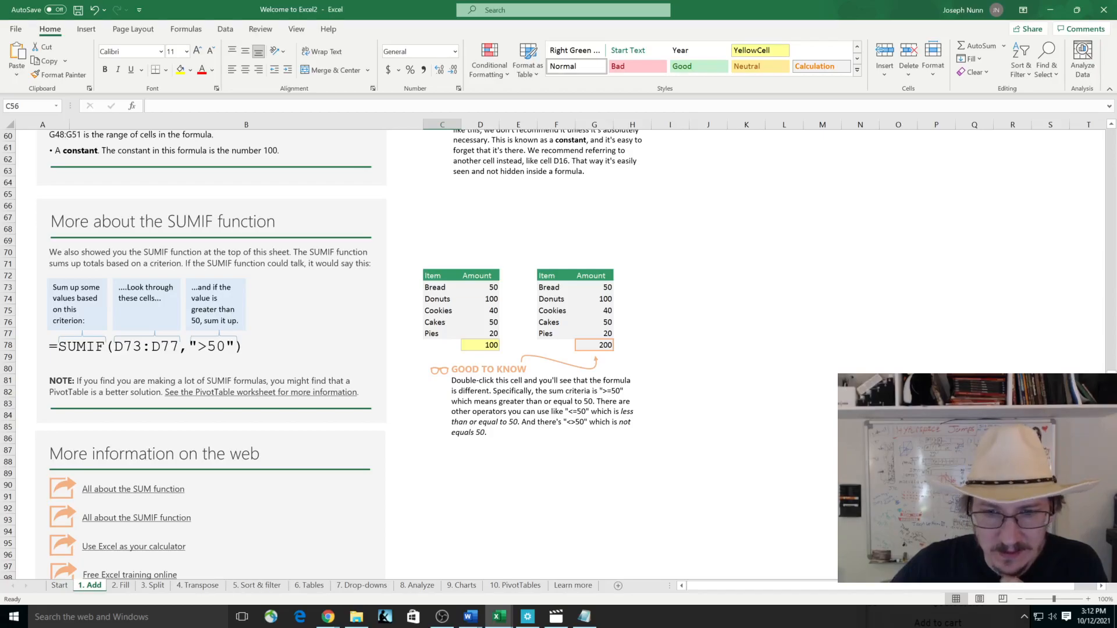
{"action": "left_click", "coordinate": [587, 354]}
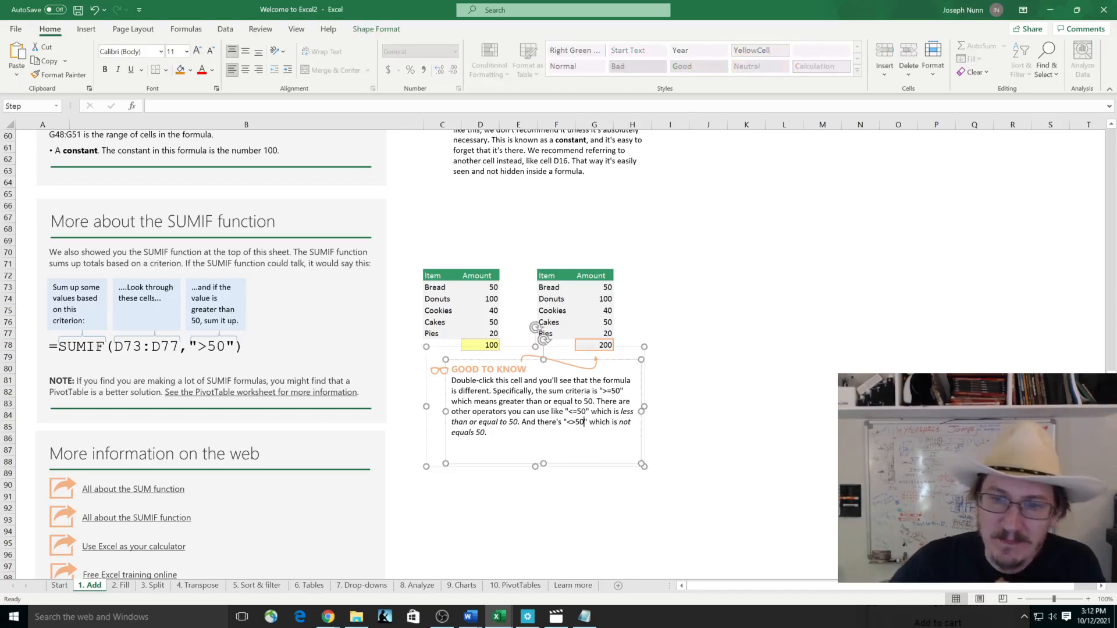
{"action": "double_click", "coordinate": [587, 345]}
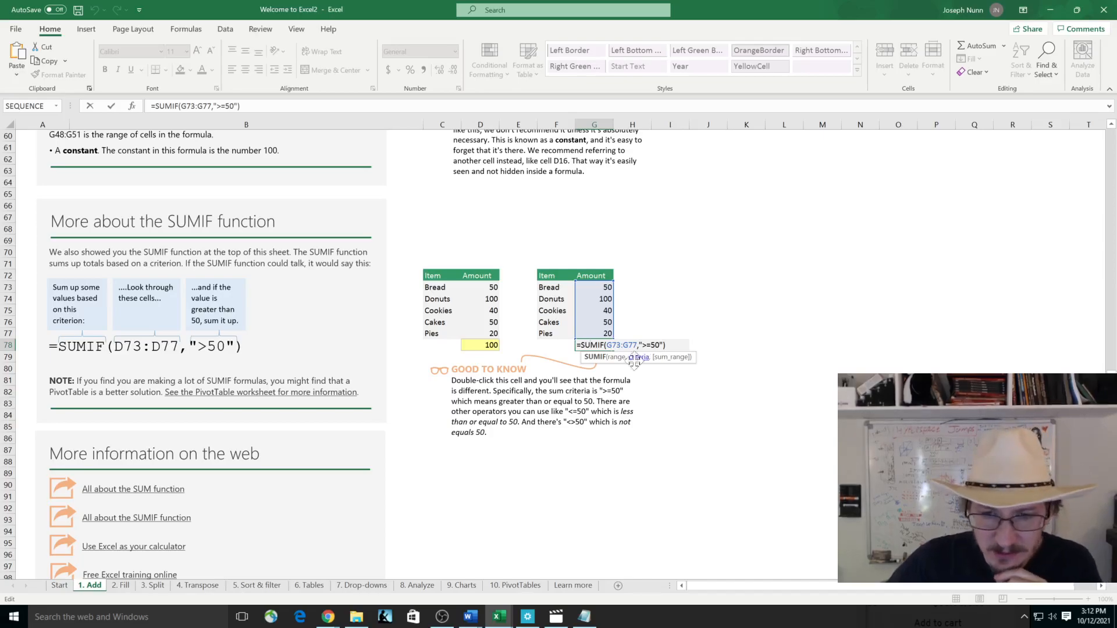
{"action": "left_click", "coordinate": [491, 433]}
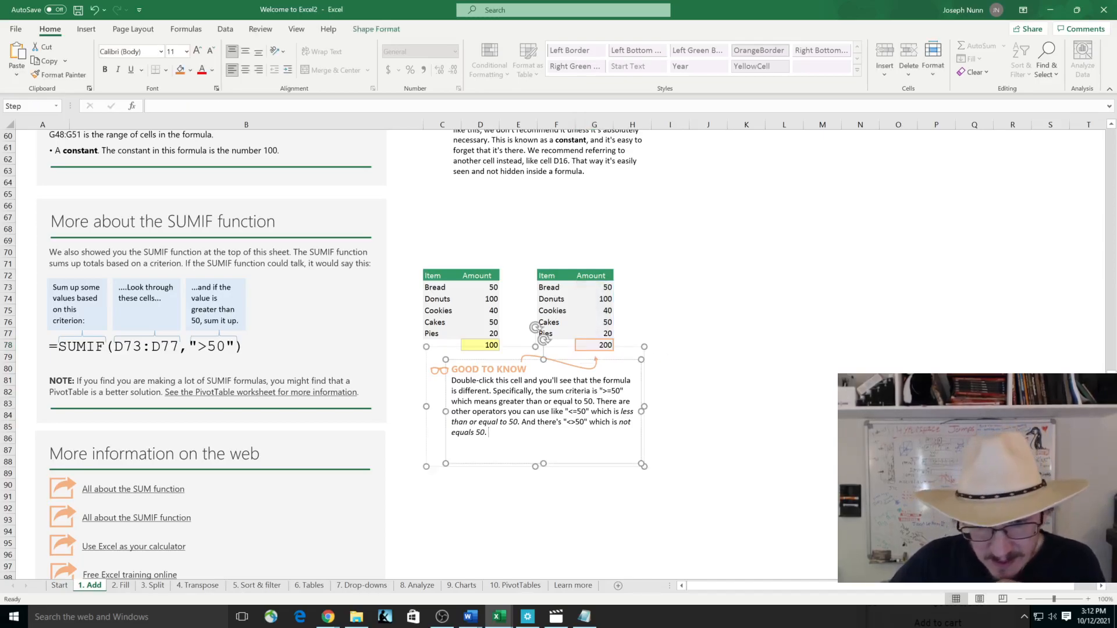
{"action": "left_click_drag", "start_coordinate": [566, 422], "coordinate": [575, 422]}
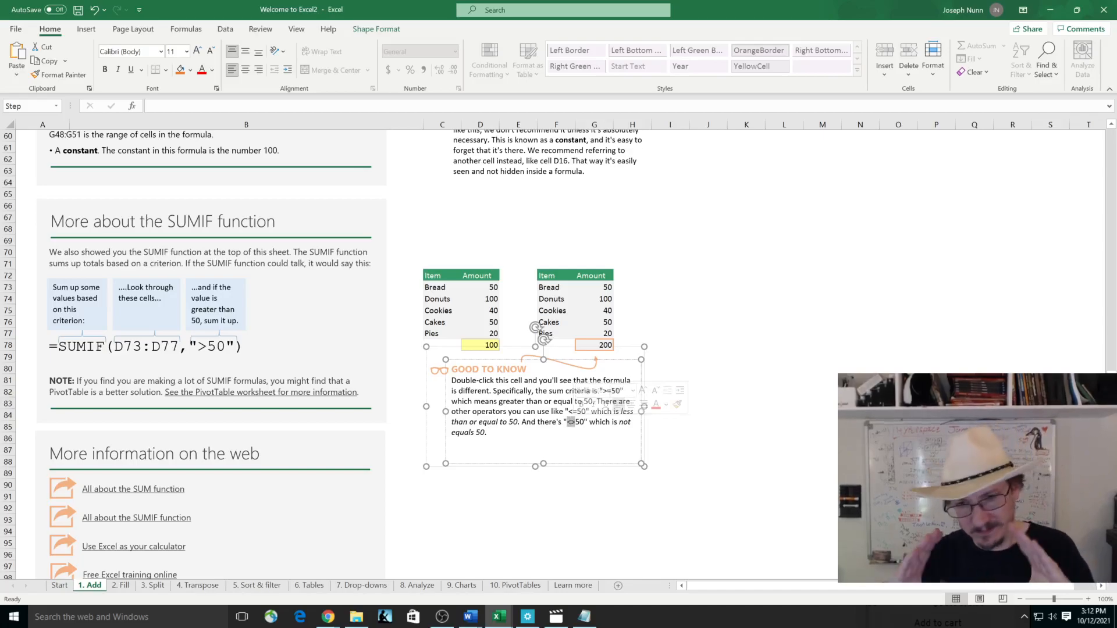
{"action": "left_click", "coordinate": [518, 532]}
{"action": "scroll", "coordinate": [518, 532], "scroll_direction": "down", "scroll_amount": 3}
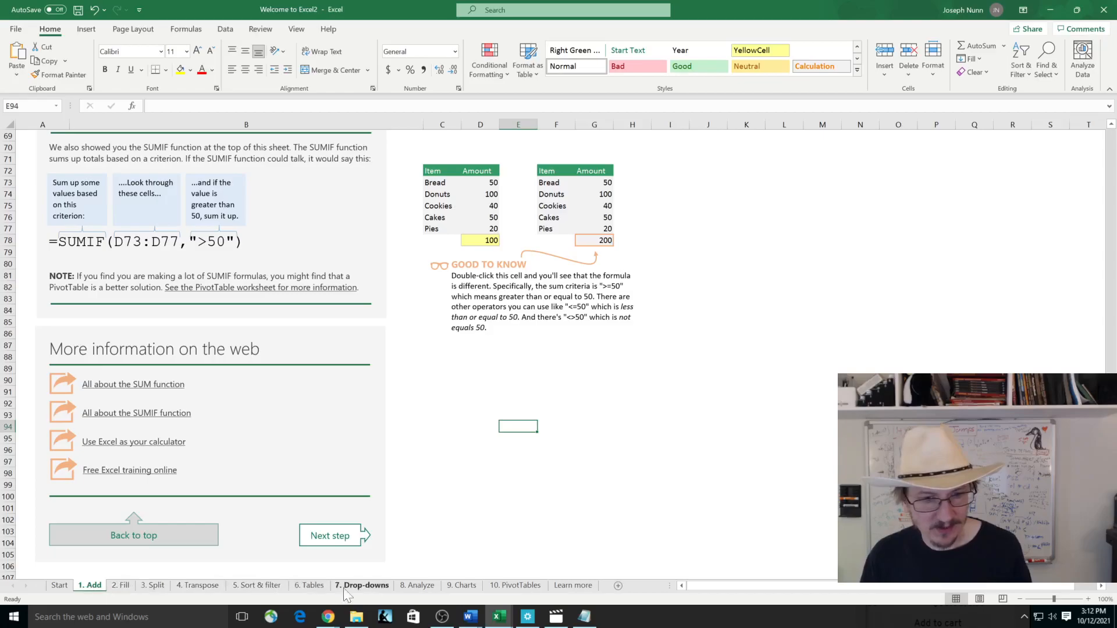
- On the 2. Fill sheet, fill the sum formulas in E4 and G4 down to row 7
{"action": "left_click", "coordinate": [121, 585]}
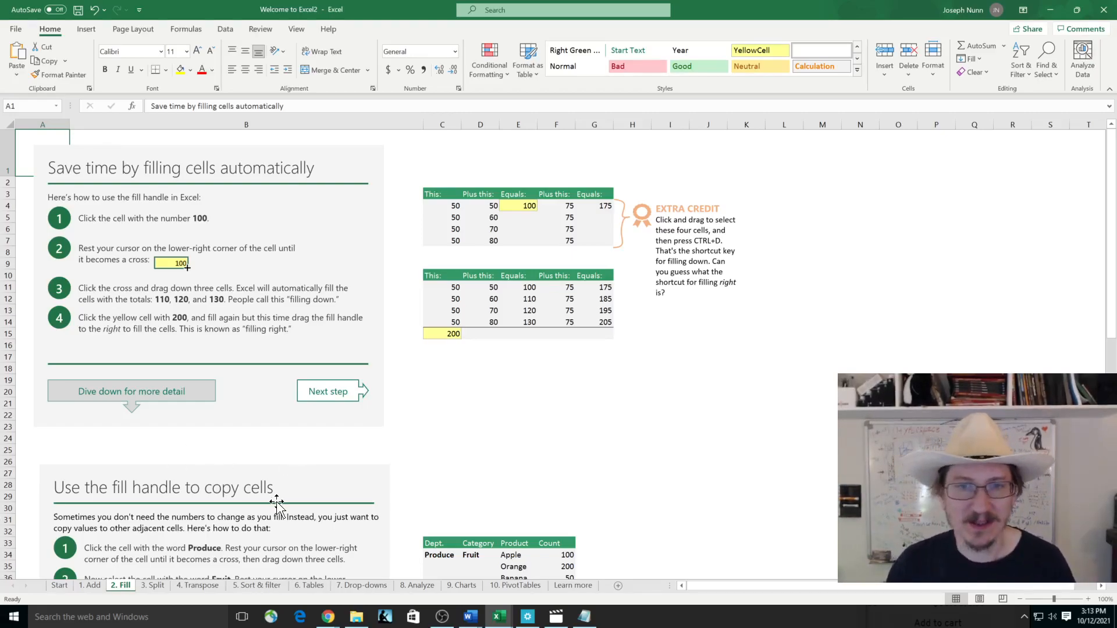
{"action": "left_click", "coordinate": [509, 207]}
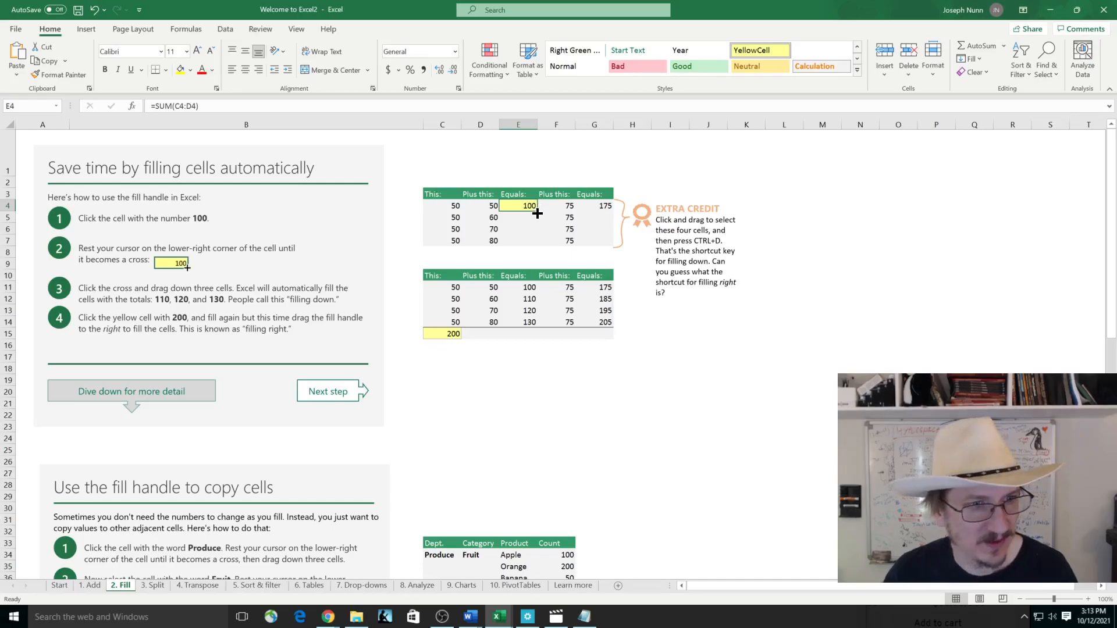
{"action": "left_click_drag", "start_coordinate": [537, 214], "coordinate": [523, 245]}
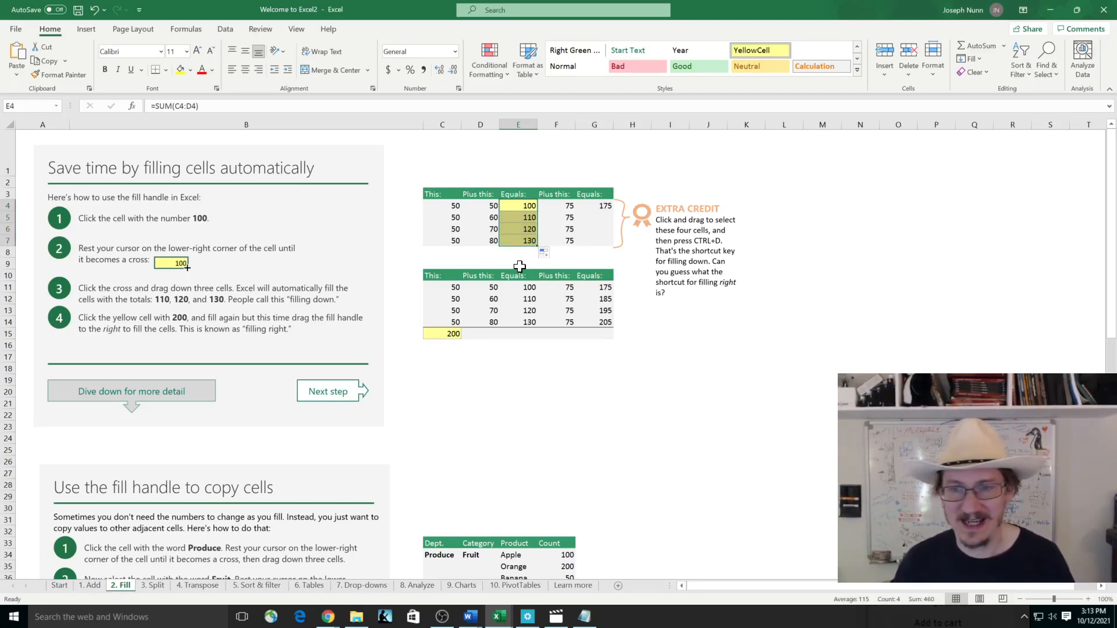
{"action": "left_click", "coordinate": [602, 208]}
{"action": "left_click_drag", "start_coordinate": [612, 211], "coordinate": [611, 249]}
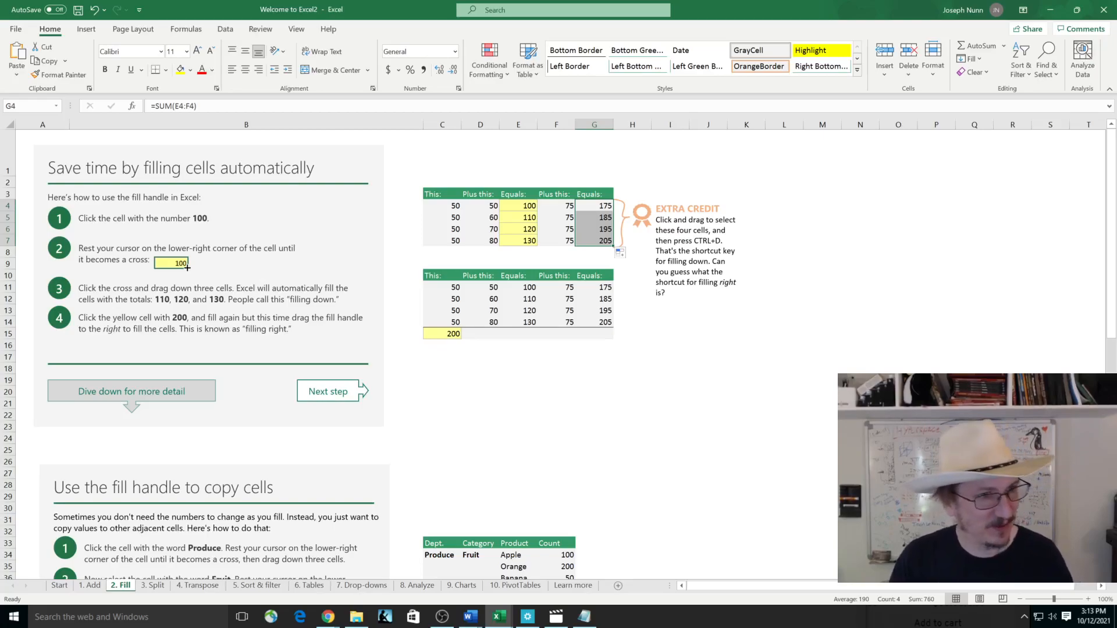
- Fill the total formula in C15 across to G15 in the second table
{"action": "scroll", "coordinate": [282, 257], "scroll_direction": "down", "scroll_amount": 3}
{"action": "scroll", "coordinate": [281, 257], "scroll_direction": "up", "scroll_amount": 1}
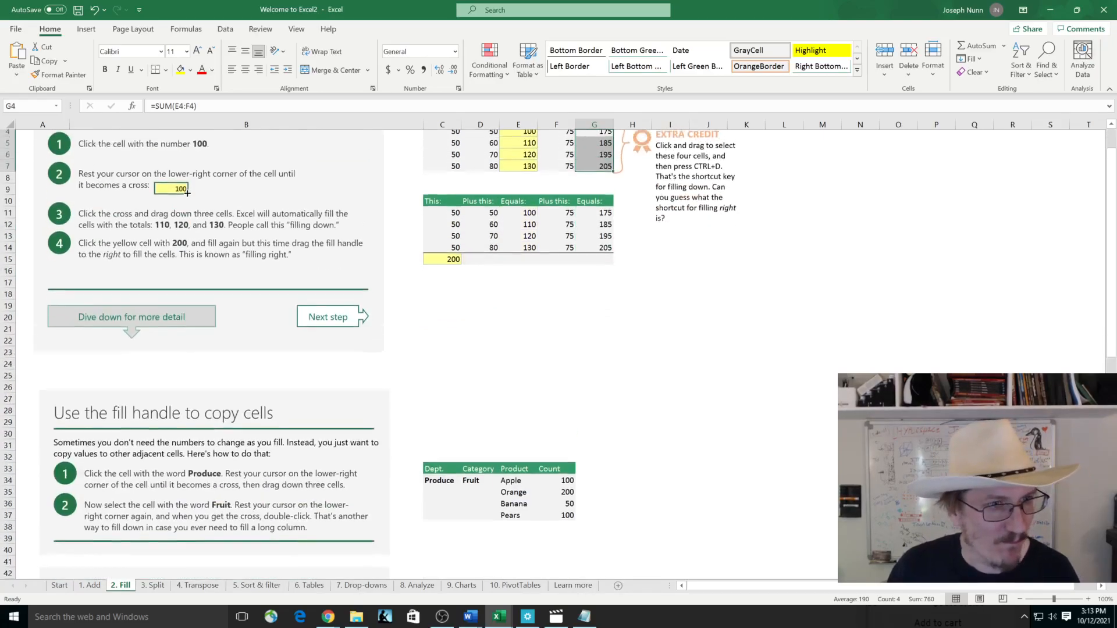
{"action": "scroll", "coordinate": [368, 357], "scroll_direction": "up", "scroll_amount": 2}
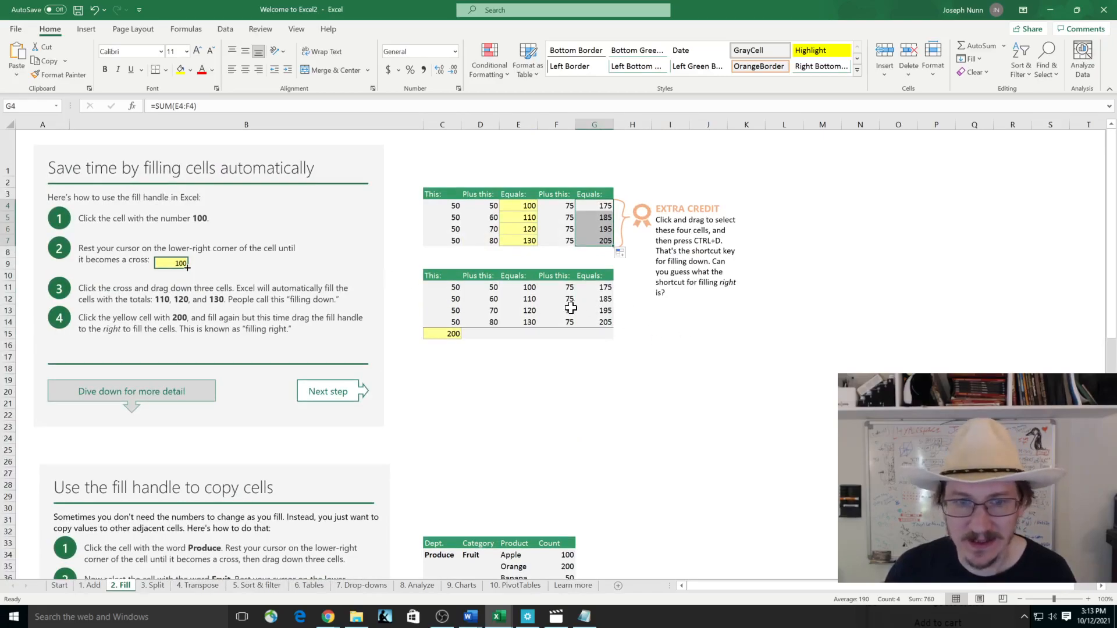
{"action": "left_click", "coordinate": [449, 336]}
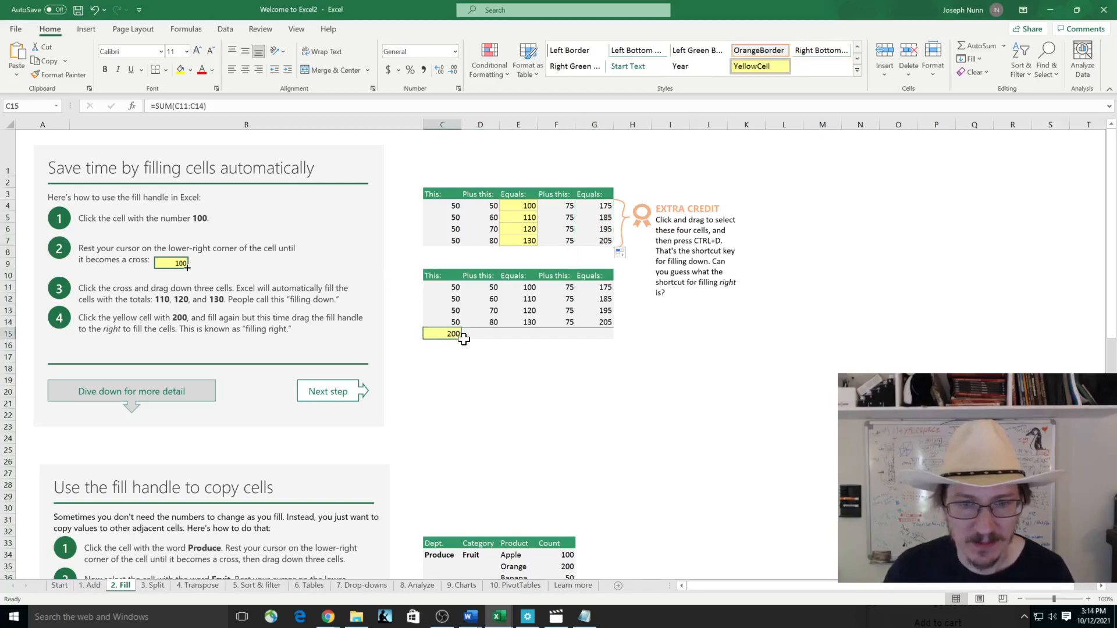
{"action": "left_click_drag", "start_coordinate": [461, 338], "coordinate": [614, 342]}
{"action": "left_click", "coordinate": [651, 396]}
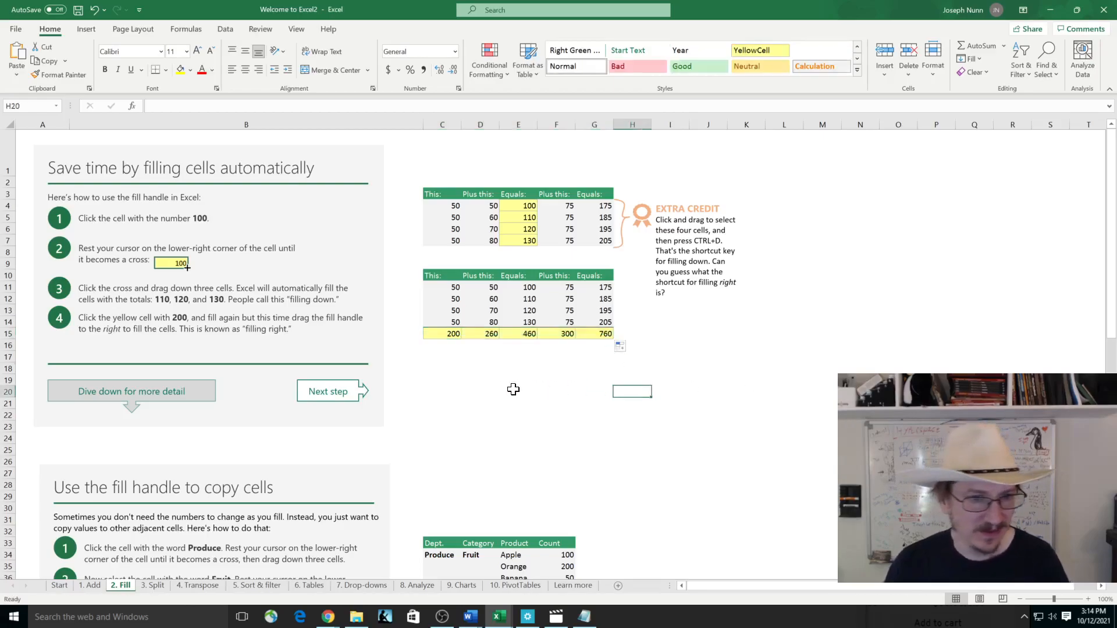
- Copy Produce in C34 and Fruit in D34 down to row 37 with the fill handle
{"action": "scroll", "coordinate": [481, 391], "scroll_direction": "down", "scroll_amount": 4}
{"action": "scroll", "coordinate": [420, 385], "scroll_direction": "down", "scroll_amount": 4}
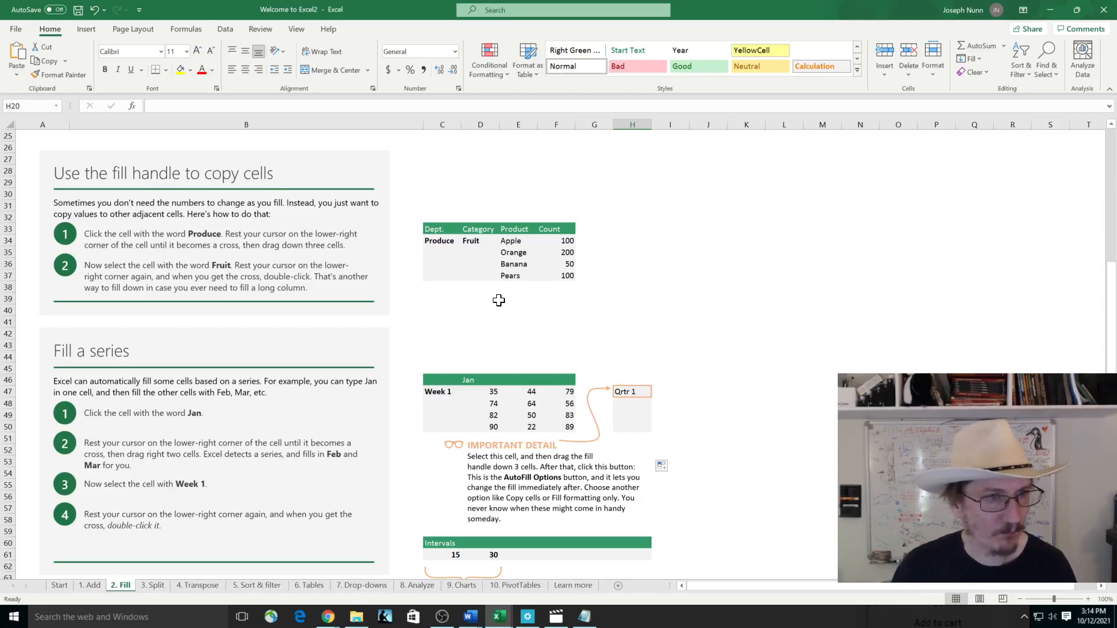
{"action": "left_click", "coordinate": [439, 243]}
{"action": "left_click_drag", "start_coordinate": [461, 247], "coordinate": [464, 283]}
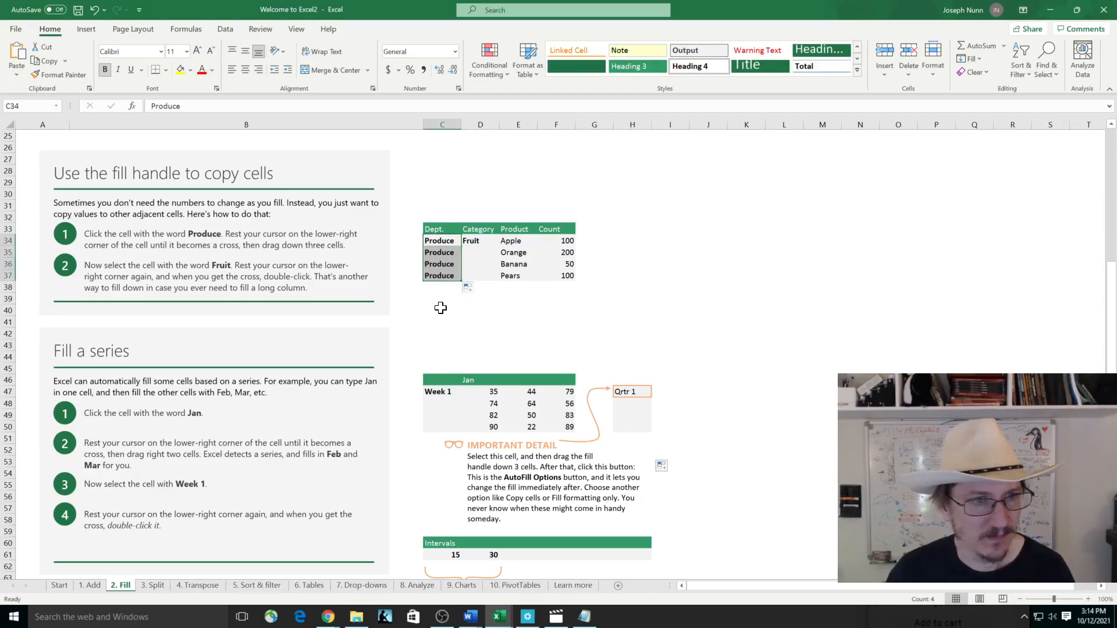
{"action": "left_click", "coordinate": [470, 252]}
{"action": "left_click", "coordinate": [472, 242]}
{"action": "left_click_drag", "start_coordinate": [499, 247], "coordinate": [495, 283]}
{"action": "left_click", "coordinate": [608, 275]}
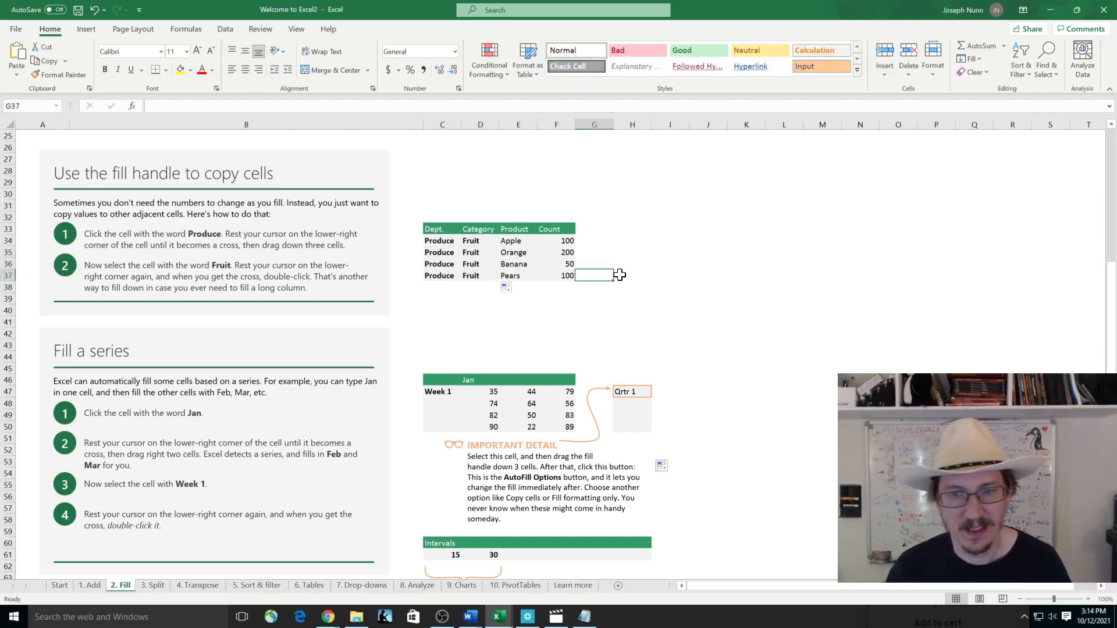
- In the Fill a series exercise, extend the month series from Jan in D46 across to Mar in F46
{"action": "scroll", "coordinate": [619, 275], "scroll_direction": "down", "scroll_amount": 4}
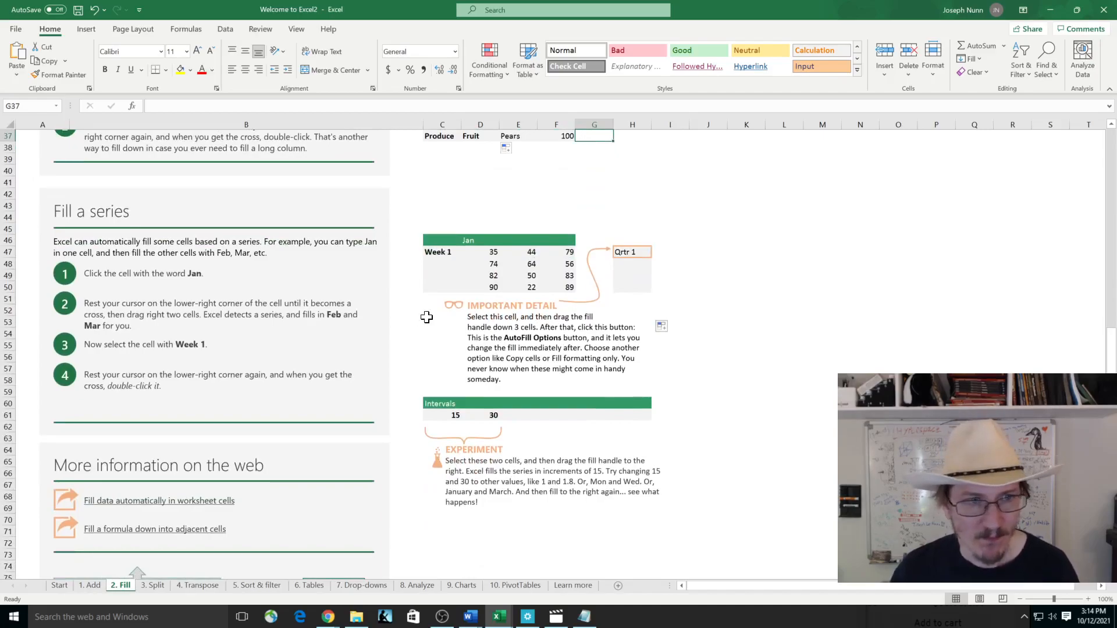
{"action": "scroll", "coordinate": [397, 288], "scroll_direction": "up", "scroll_amount": 2}
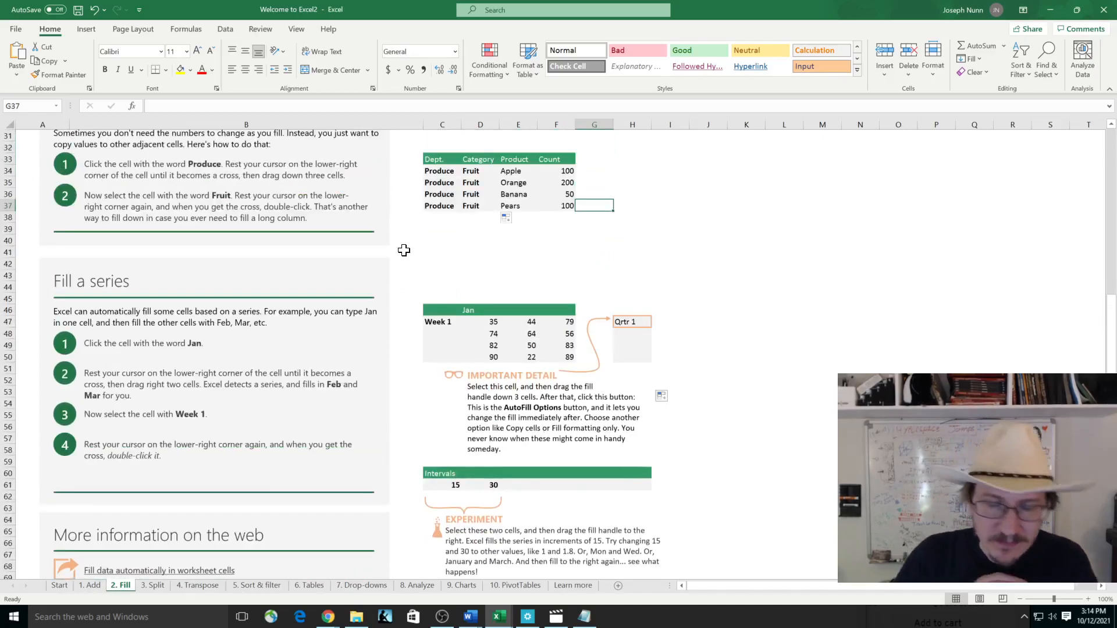
{"action": "left_click", "coordinate": [437, 170]}
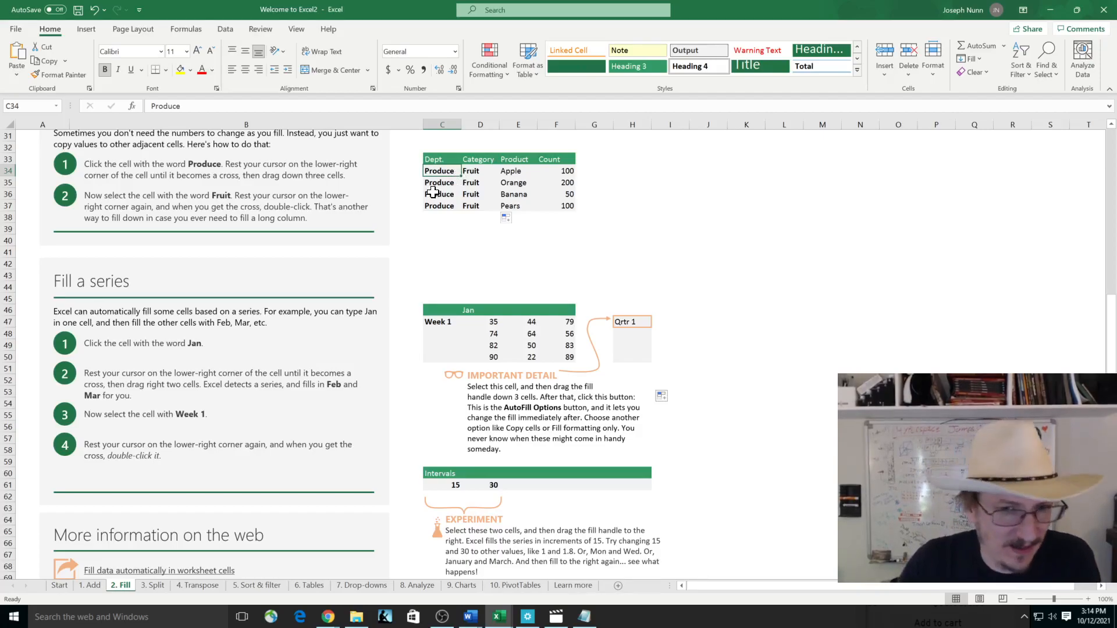
{"action": "scroll", "coordinate": [480, 283], "scroll_direction": "down", "scroll_amount": 2}
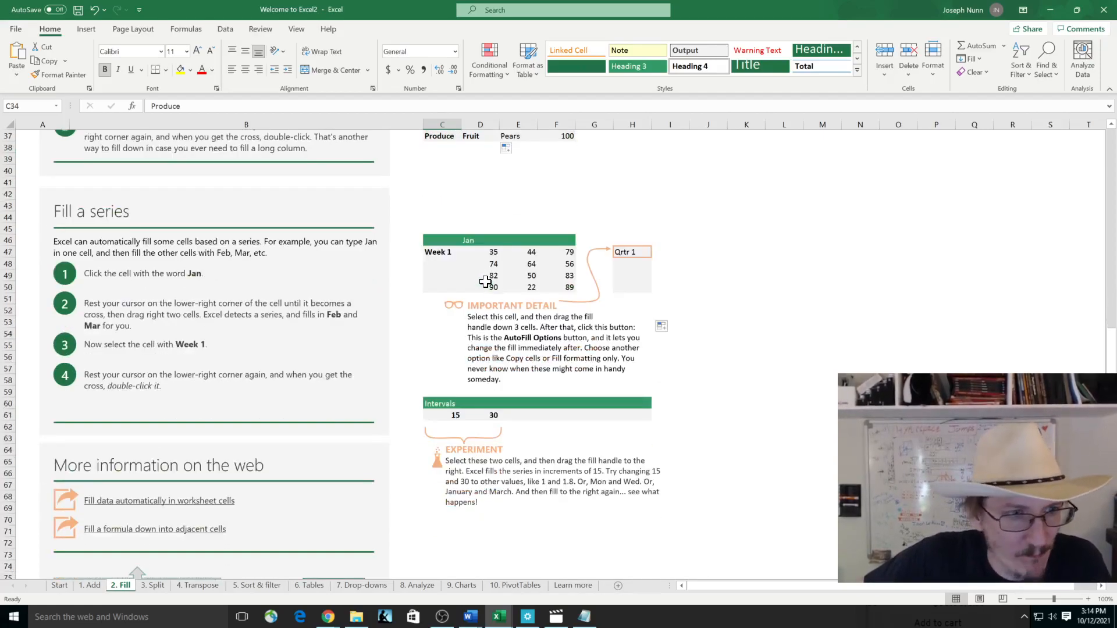
{"action": "left_click", "coordinate": [474, 240]}
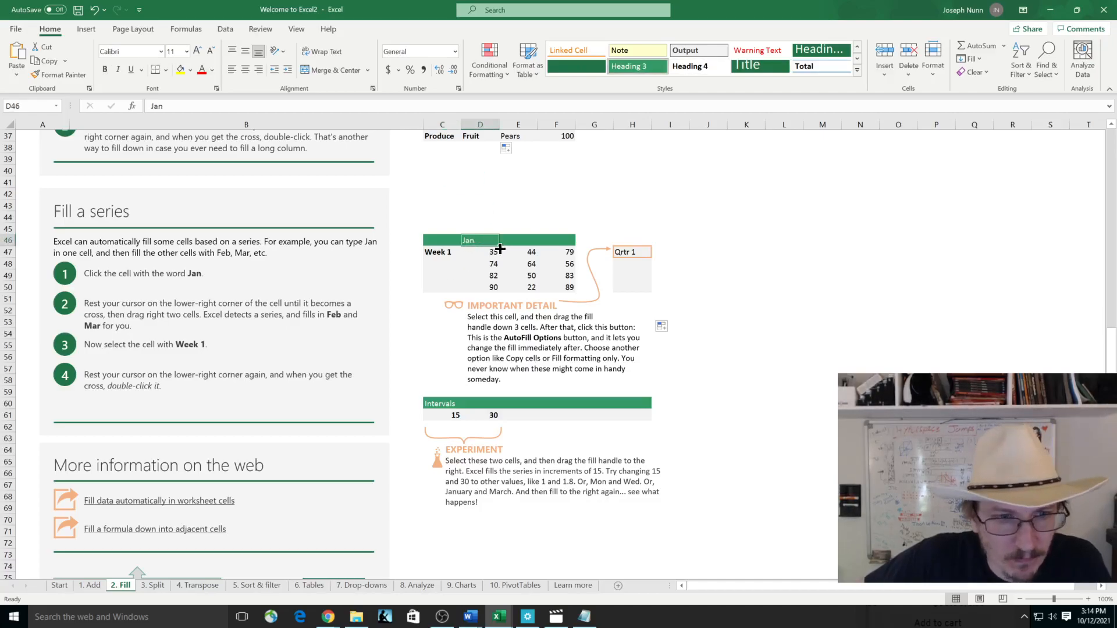
{"action": "left_click_drag", "start_coordinate": [499, 248], "coordinate": [572, 248]}
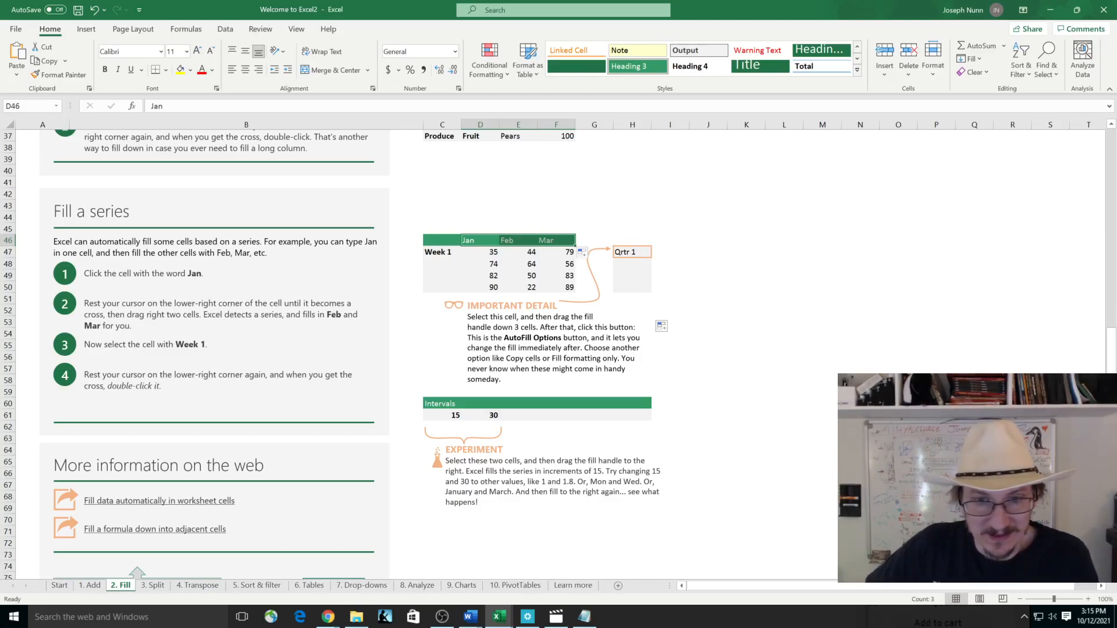
- Extend the series from Week 1 in C47 down to Week 4 in C50, and check step 4 of the Fill a series instructions
{"action": "left_click", "coordinate": [441, 251]}
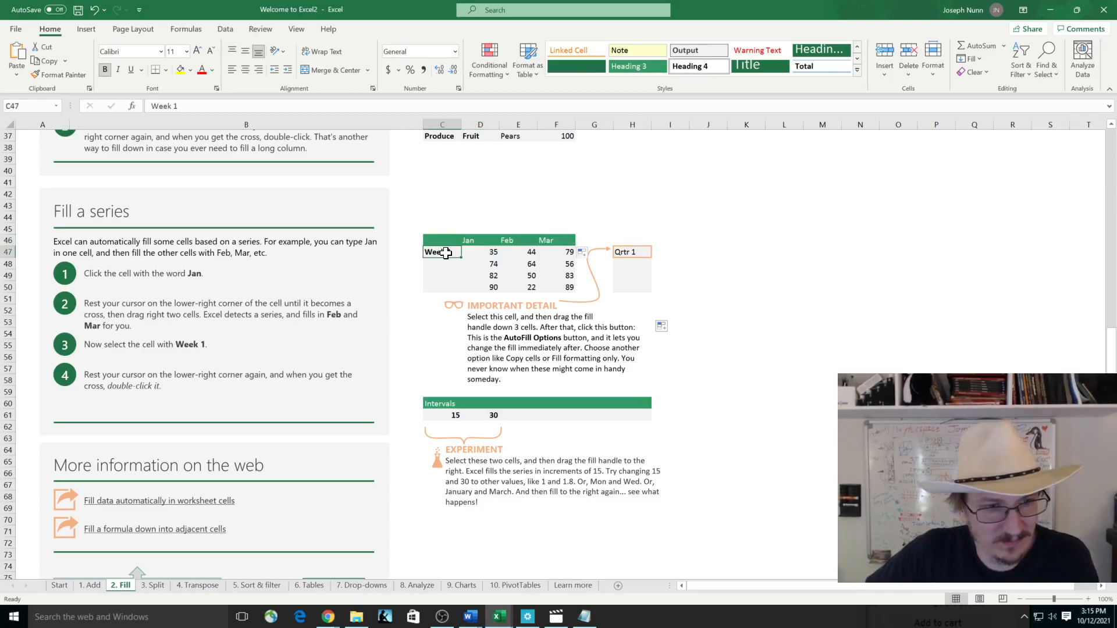
{"action": "double_click", "coordinate": [462, 258]}
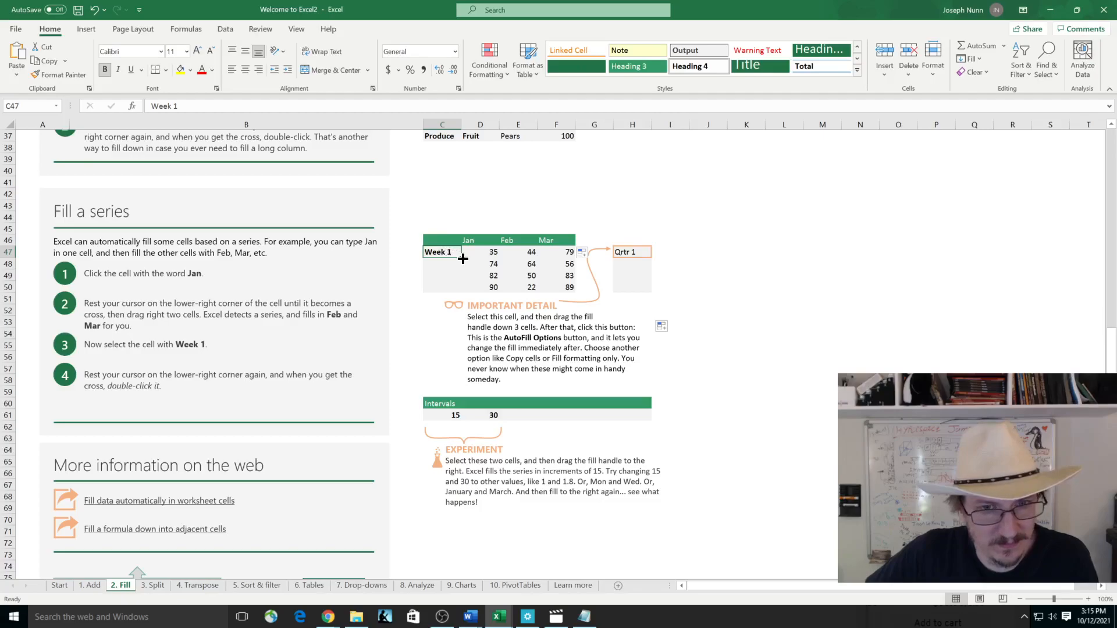
{"action": "double_click", "coordinate": [462, 258]}
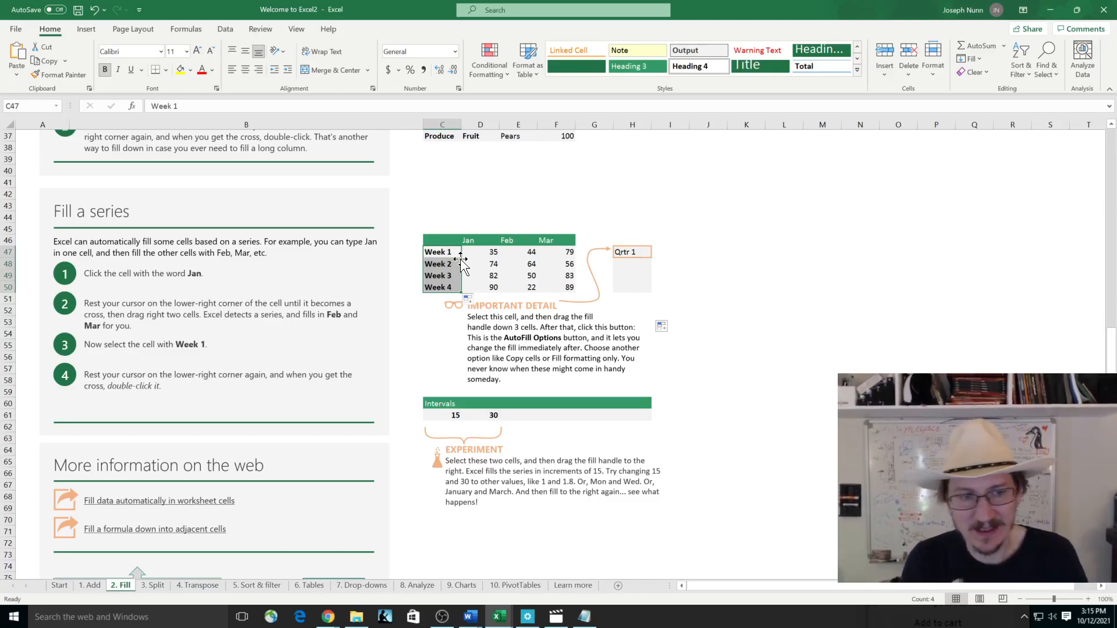
{"action": "left_click", "coordinate": [146, 387]}
{"action": "left_click_drag", "start_coordinate": [105, 386], "coordinate": [155, 386]}
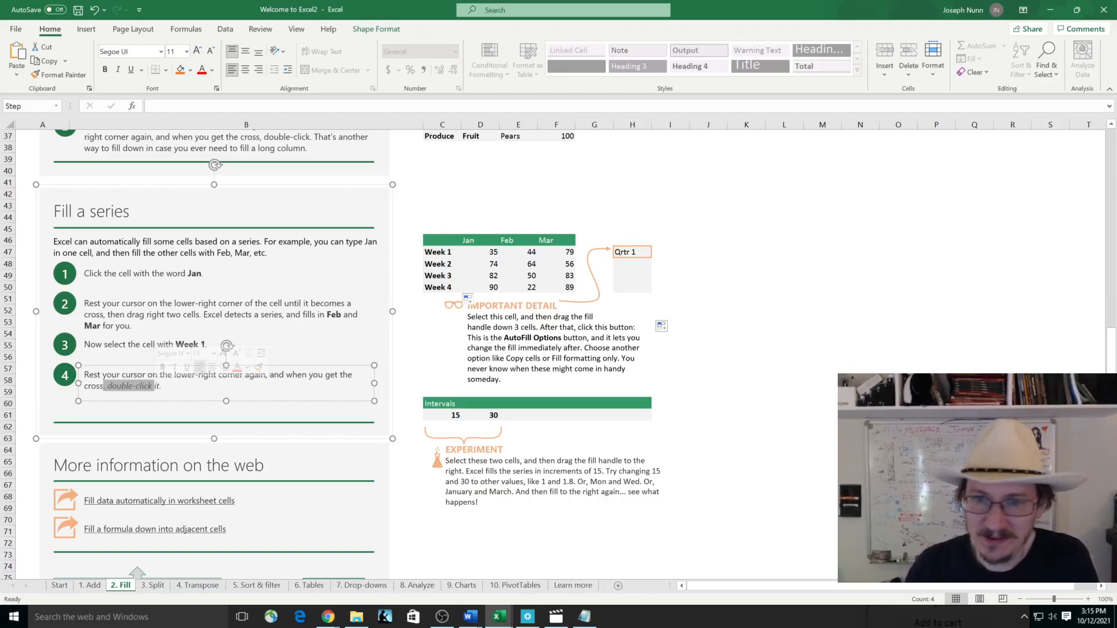
{"action": "left_click", "coordinate": [548, 338]}
{"action": "left_click", "coordinate": [763, 303]}
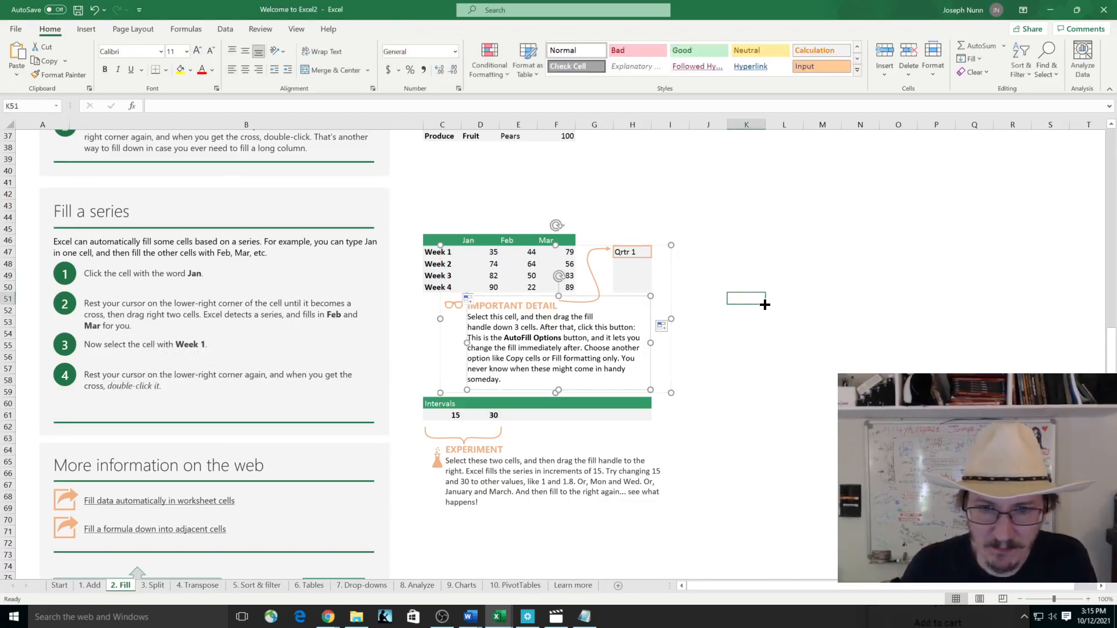
- Extend the quarter series from Qrtr 1 in H47 down to Qrtr 4 in H50
{"action": "left_click", "coordinate": [642, 251]}
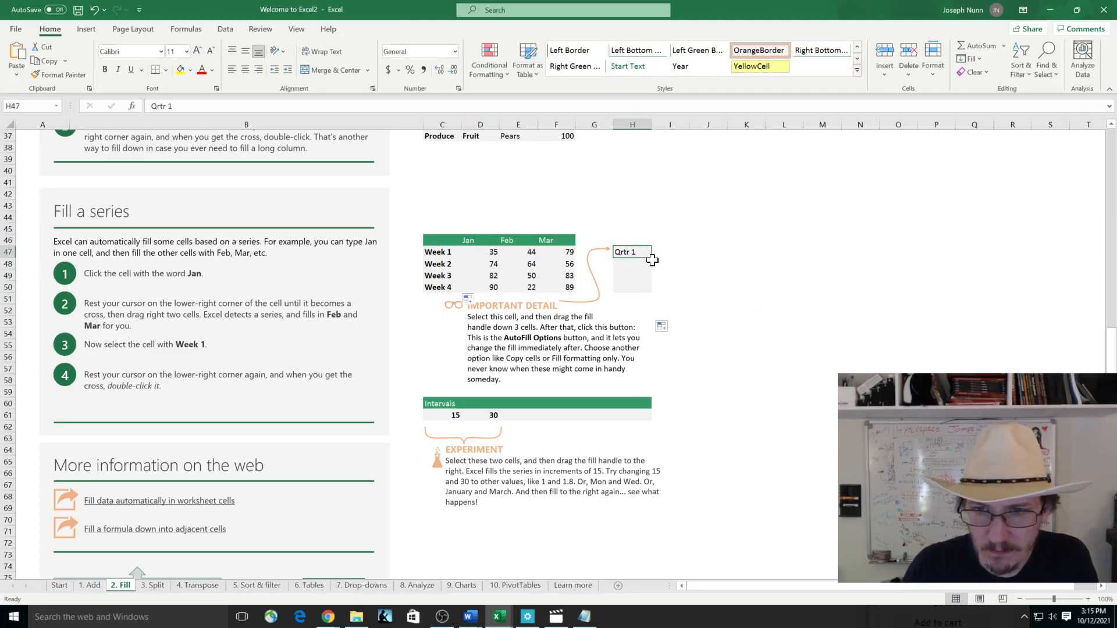
{"action": "left_click_drag", "start_coordinate": [651, 258], "coordinate": [651, 293]}
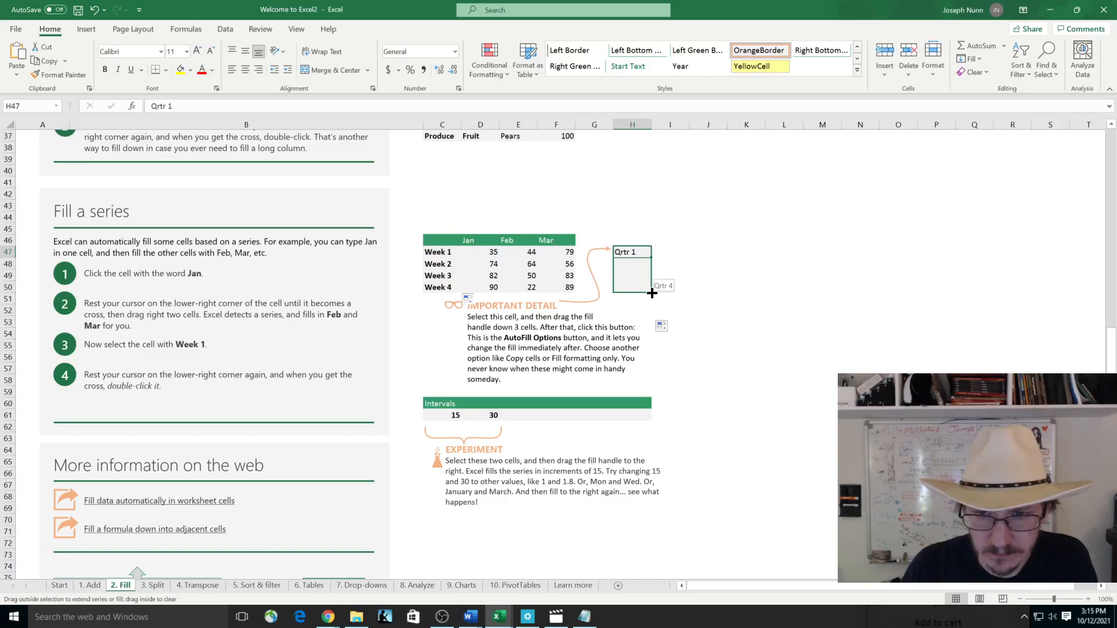
{"action": "left_click_drag", "start_coordinate": [651, 293], "coordinate": [652, 293]}
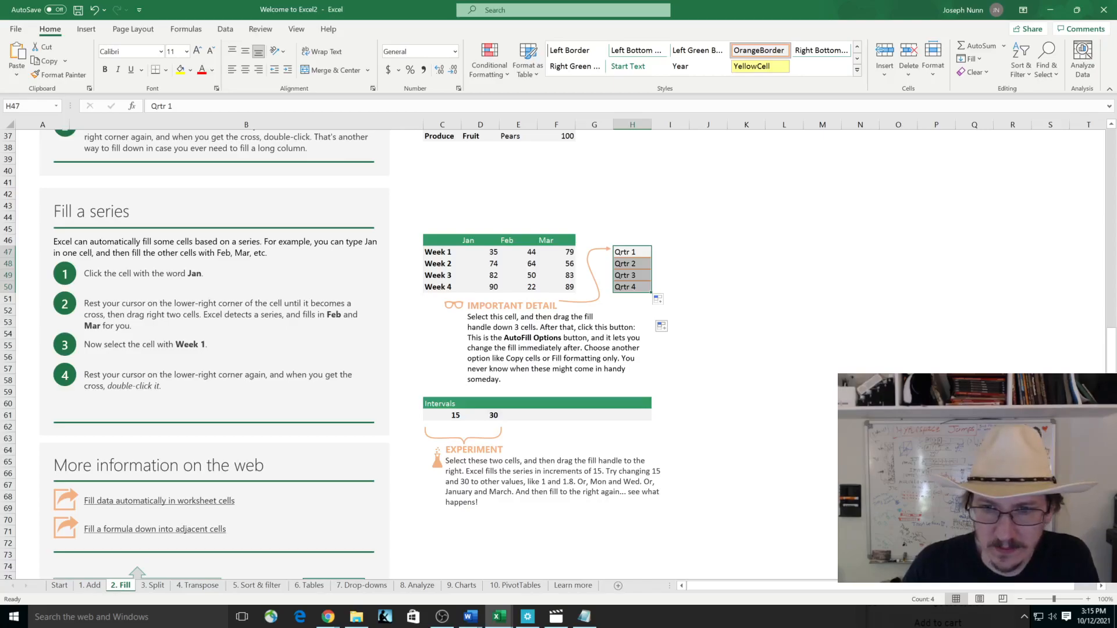
- Try the Fill Formatting Only and Copy Cells options on the H47:H50 fill, and set it back to Fill Series
{"action": "left_click", "coordinate": [659, 301]}
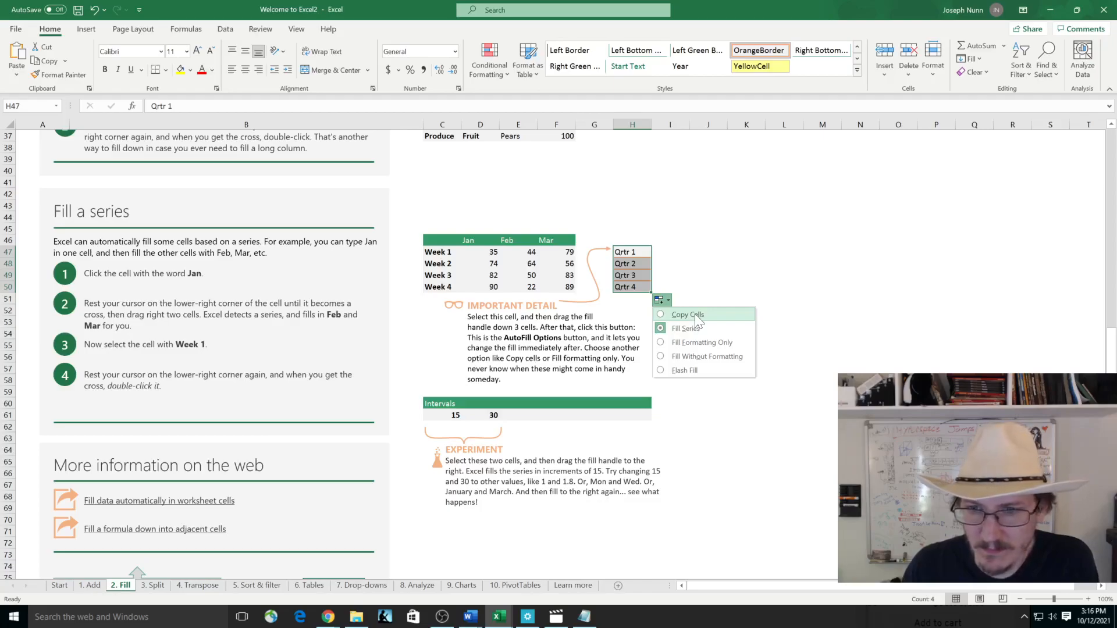
{"action": "left_click", "coordinate": [700, 342]}
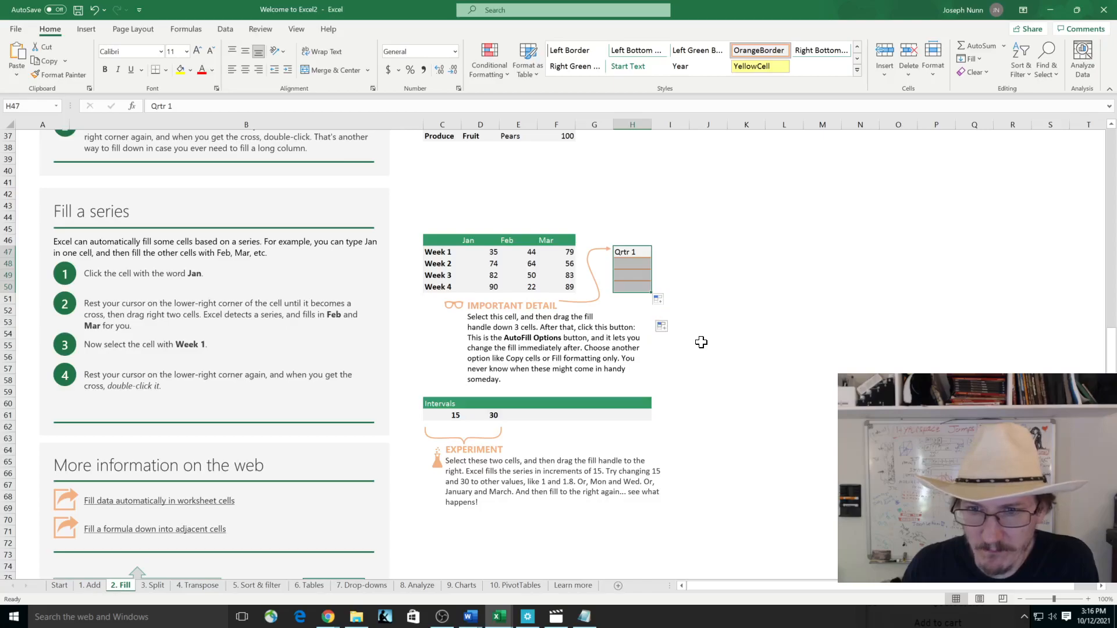
{"action": "left_click", "coordinate": [660, 300]}
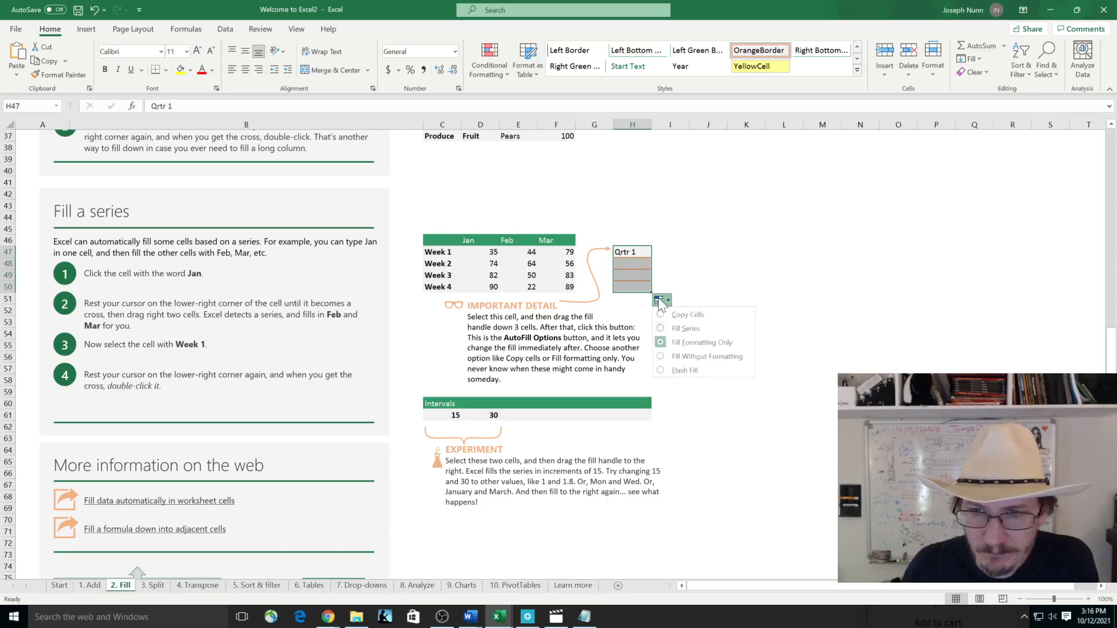
{"action": "left_click", "coordinate": [662, 328]}
{"action": "left_click", "coordinate": [659, 300]}
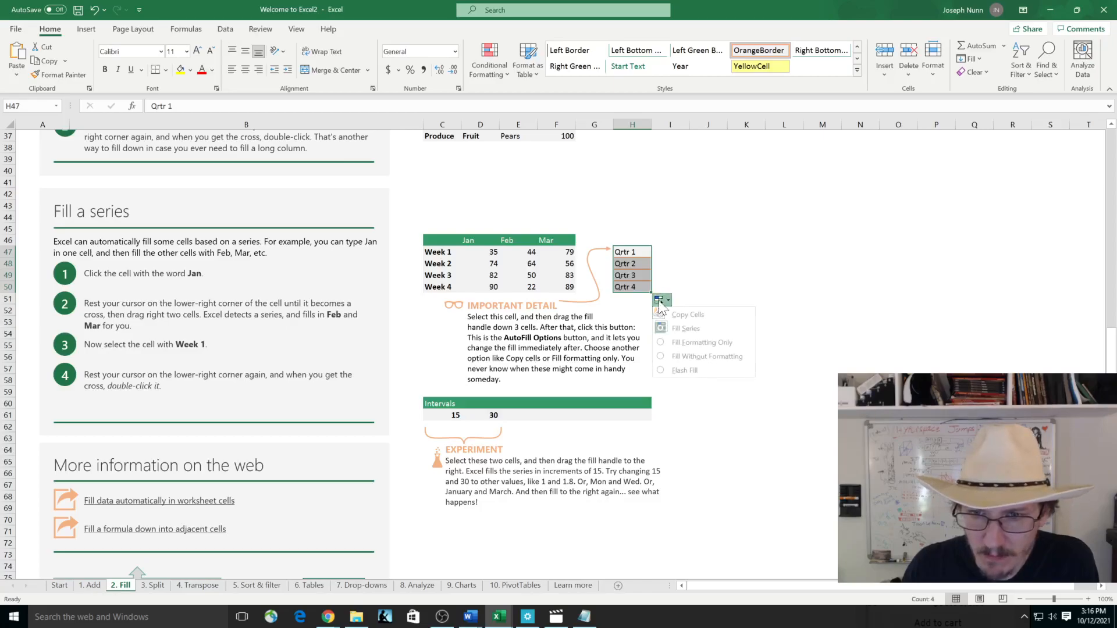
{"action": "left_click", "coordinate": [666, 315]}
{"action": "left_click", "coordinate": [659, 300]}
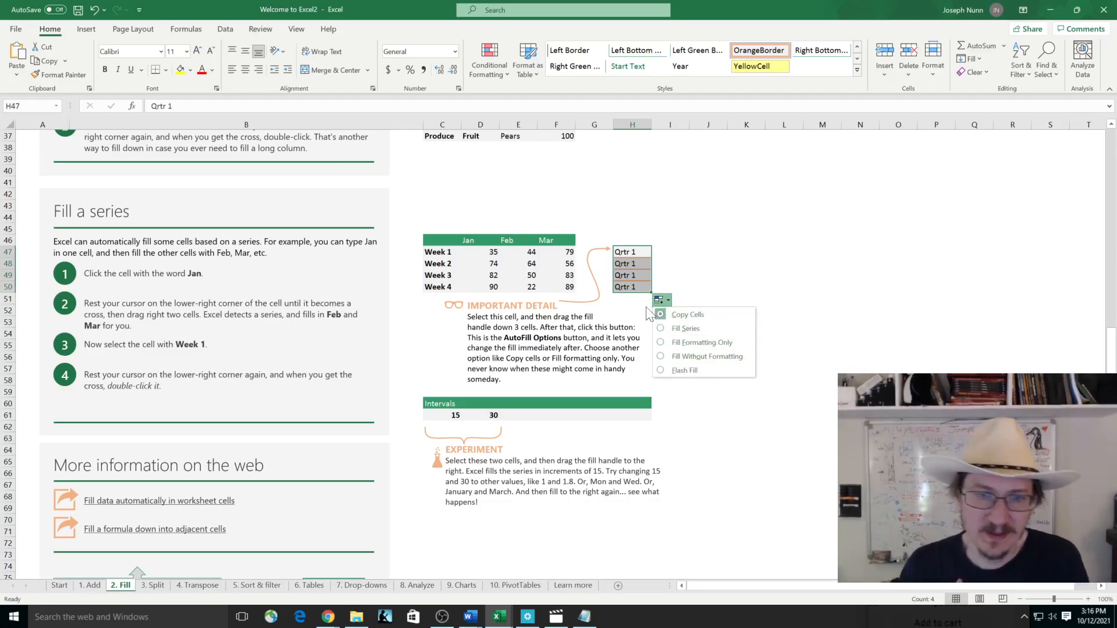
{"action": "left_click", "coordinate": [683, 328]}
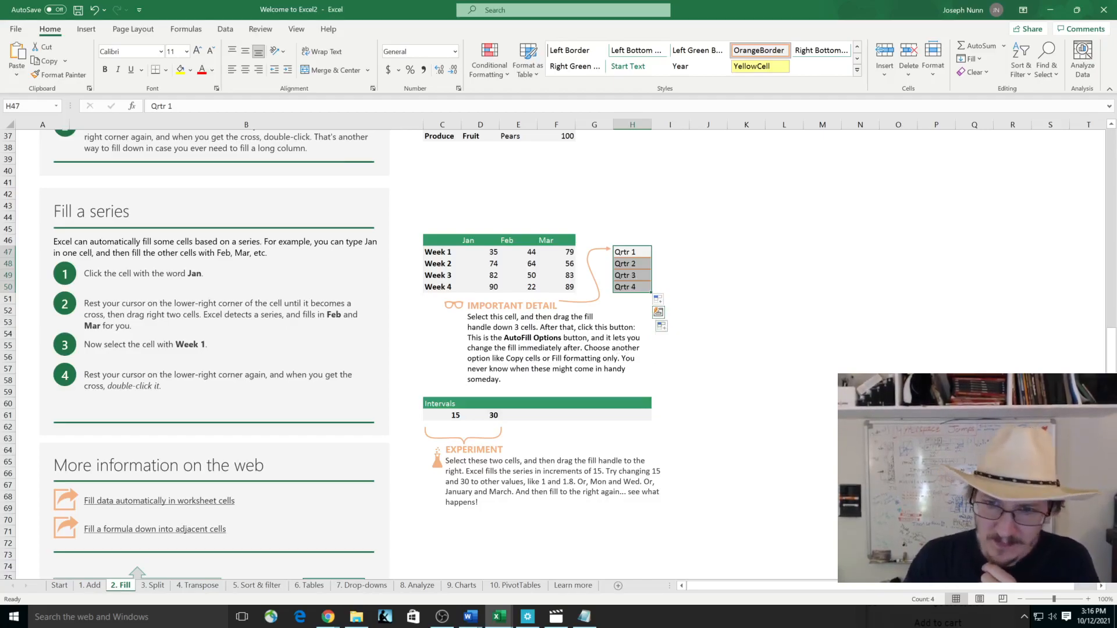
- In the Intervals experiment, extend the 15 and 30 series from C61:D61 across to H61
{"action": "left_click", "coordinate": [708, 262]}
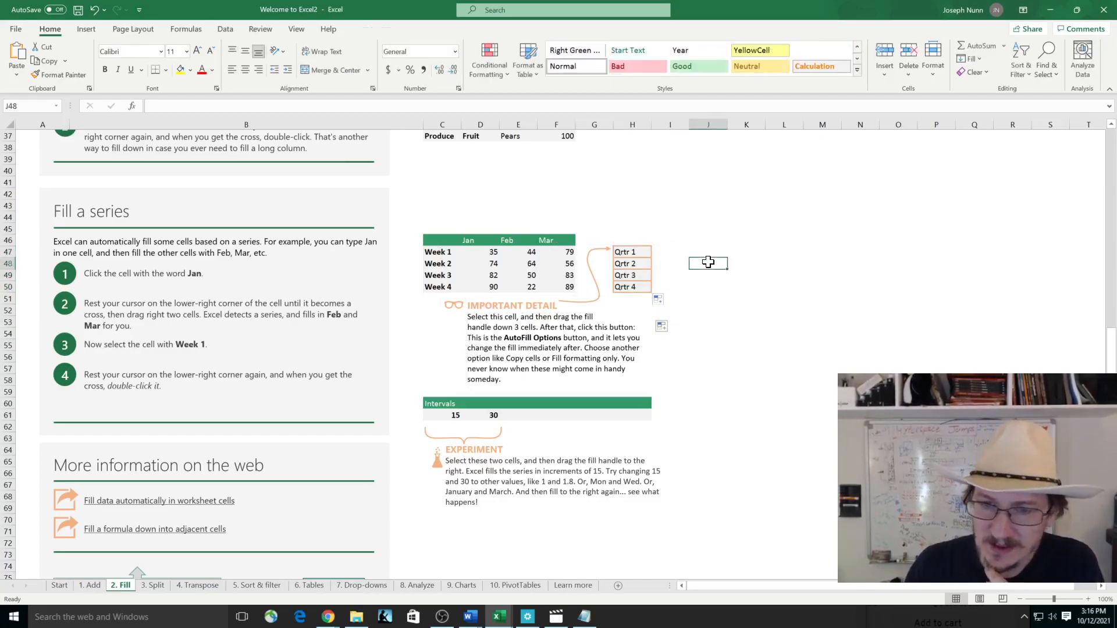
{"action": "left_click_drag", "start_coordinate": [721, 206], "coordinate": [736, 206]}
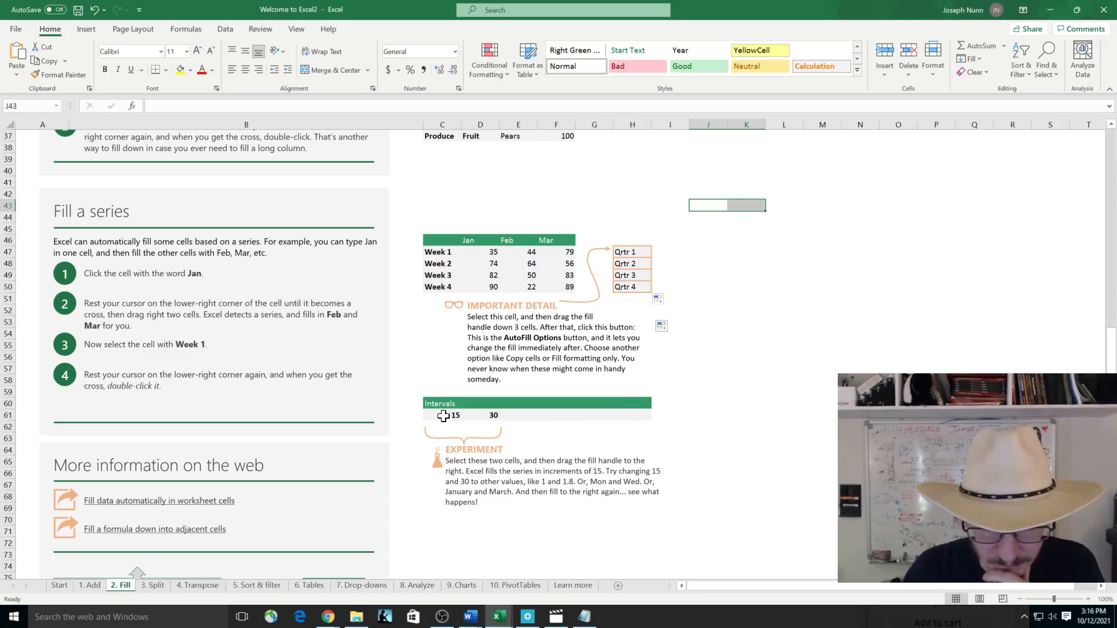
{"action": "left_click_drag", "start_coordinate": [446, 417], "coordinate": [646, 420]}
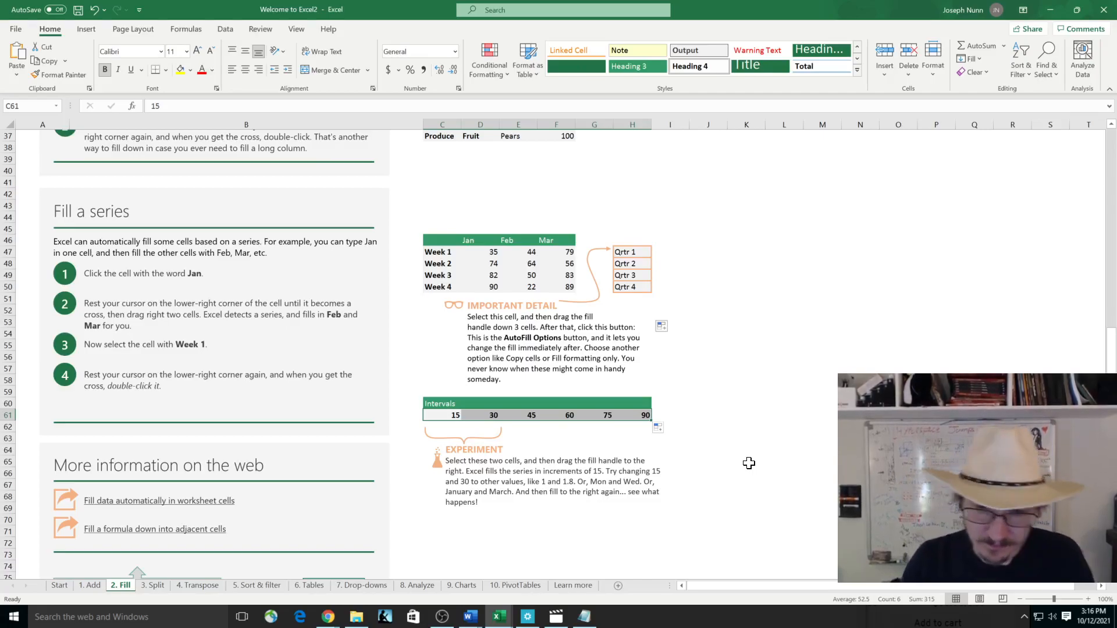
- Replace the value in C61 with Mon and fill the weekday series across to Sat in H61
{"action": "double_click", "coordinate": [437, 415]}
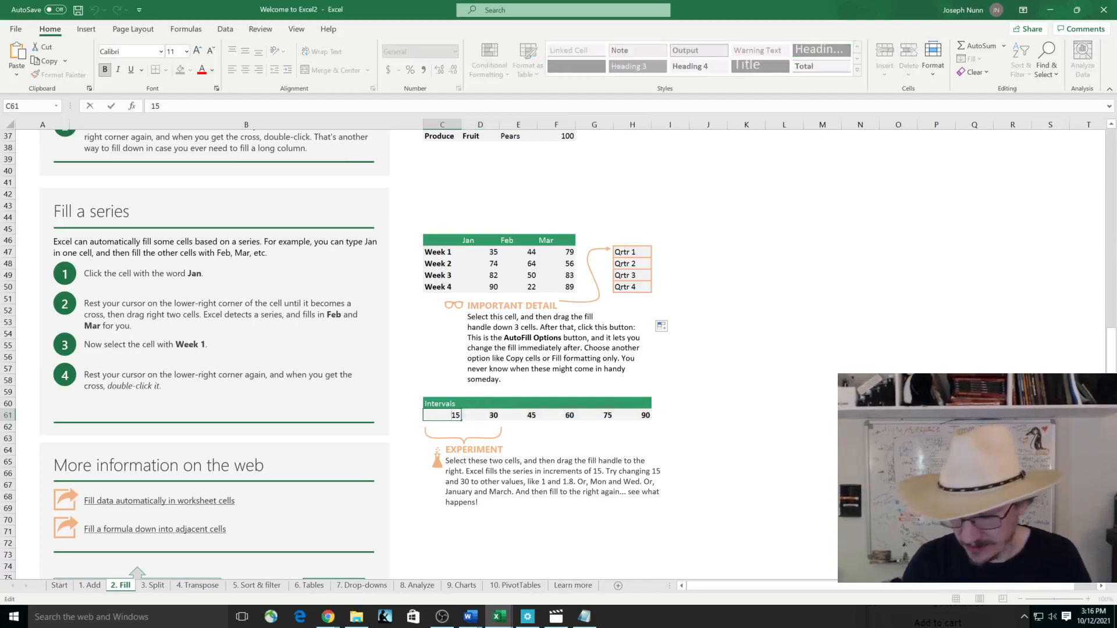
{"action": "key", "text": "BackSpace"}
{"action": "key", "text": "BackSpace"}
{"action": "type", "text": "Mon"}
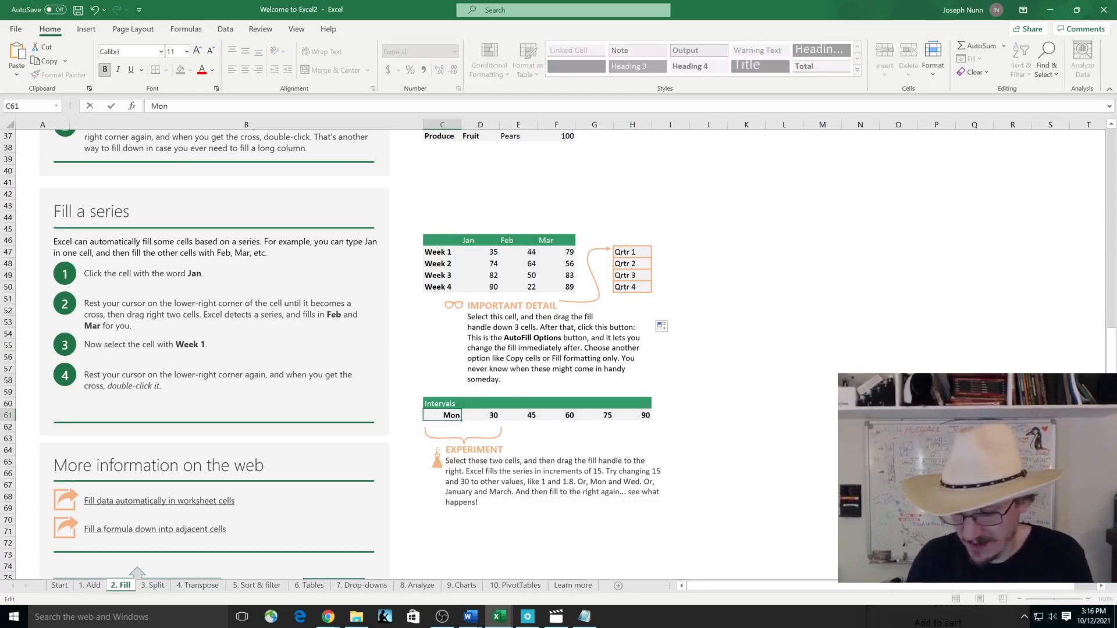
{"action": "key", "text": "Return"}
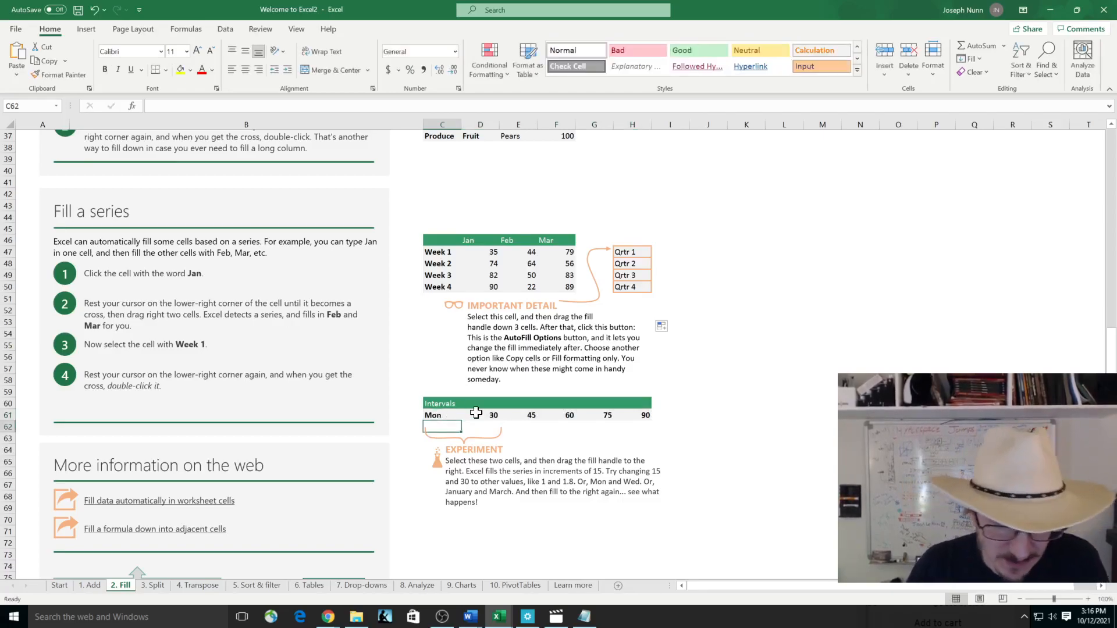
{"action": "left_click", "coordinate": [445, 414]}
{"action": "left_click_drag", "start_coordinate": [461, 421], "coordinate": [644, 425]}
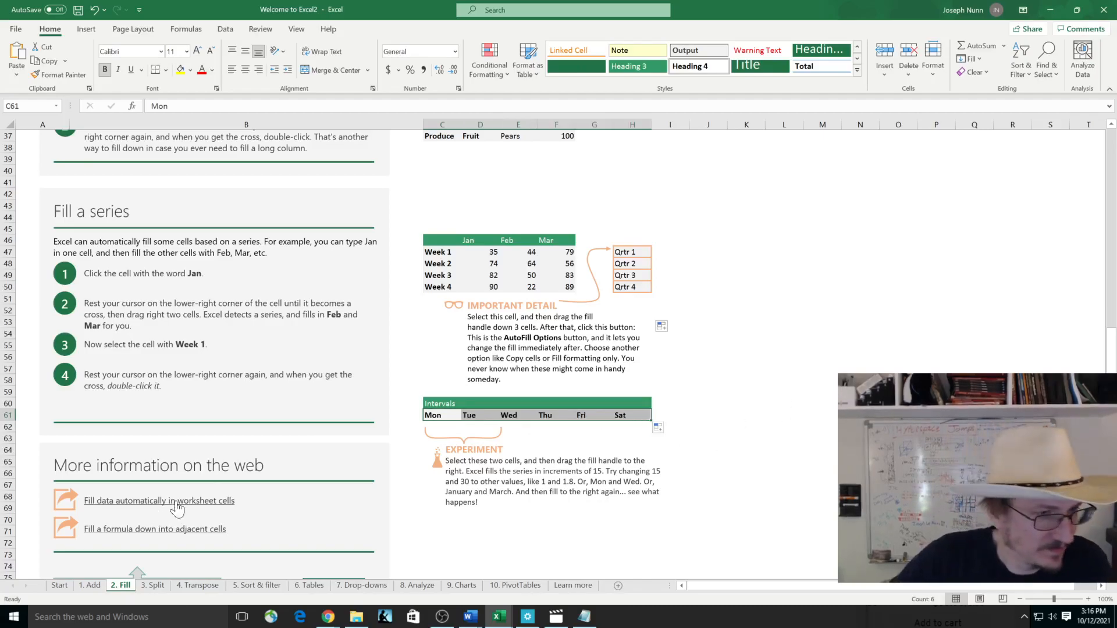
- Look back over the Fill sheet's exercises and move on to the tour's Split sheet
{"action": "scroll", "coordinate": [263, 448], "scroll_direction": "down", "scroll_amount": 3}
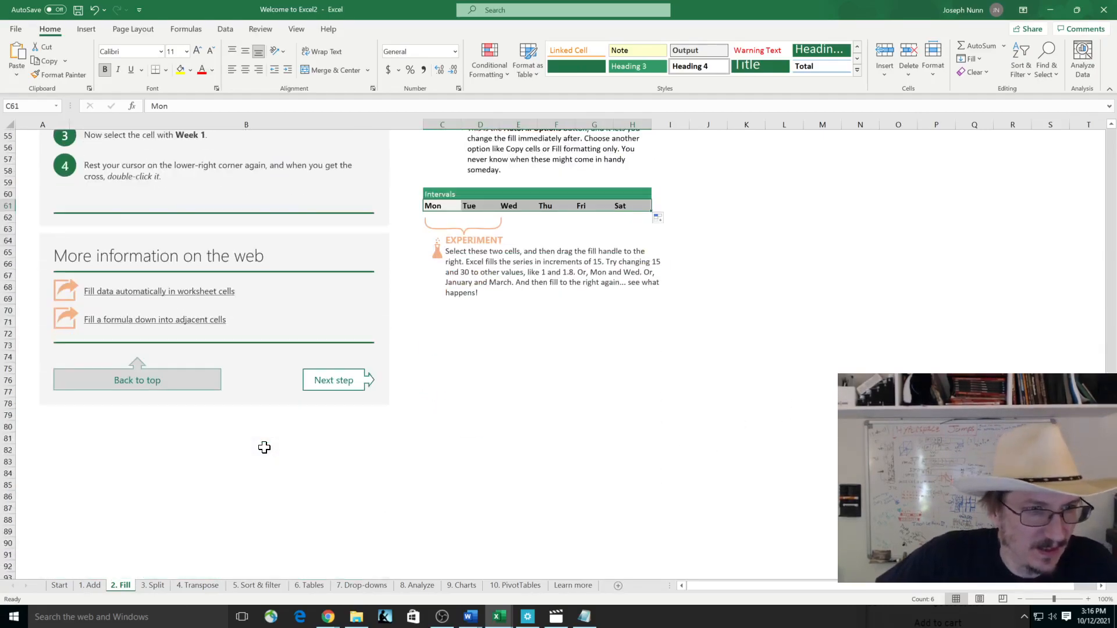
{"action": "scroll", "coordinate": [264, 448], "scroll_direction": "up", "scroll_amount": 10}
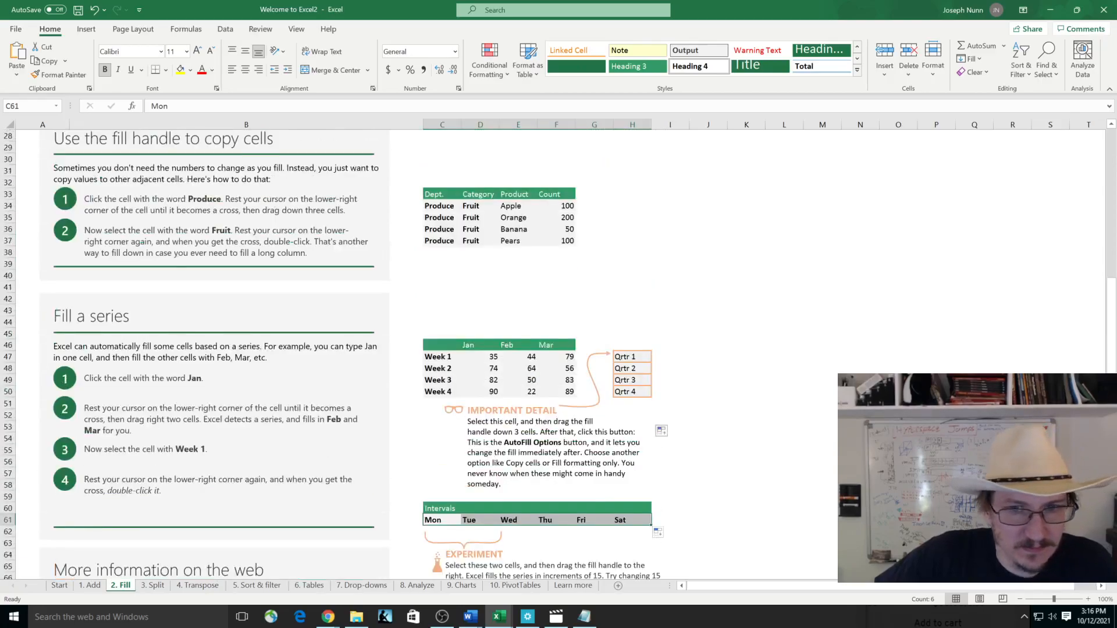
{"action": "scroll", "coordinate": [262, 454], "scroll_direction": "up", "scroll_amount": 4}
{"action": "scroll", "coordinate": [263, 454], "scroll_direction": "down", "scroll_amount": 11}
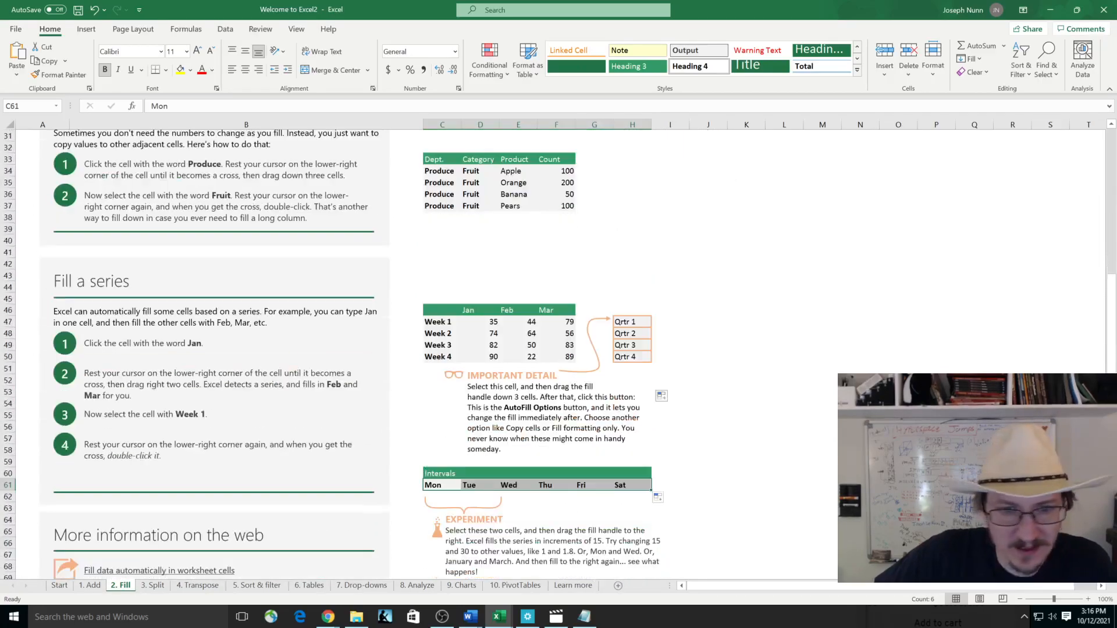
{"action": "scroll", "coordinate": [263, 454], "scroll_direction": "down", "scroll_amount": 2}
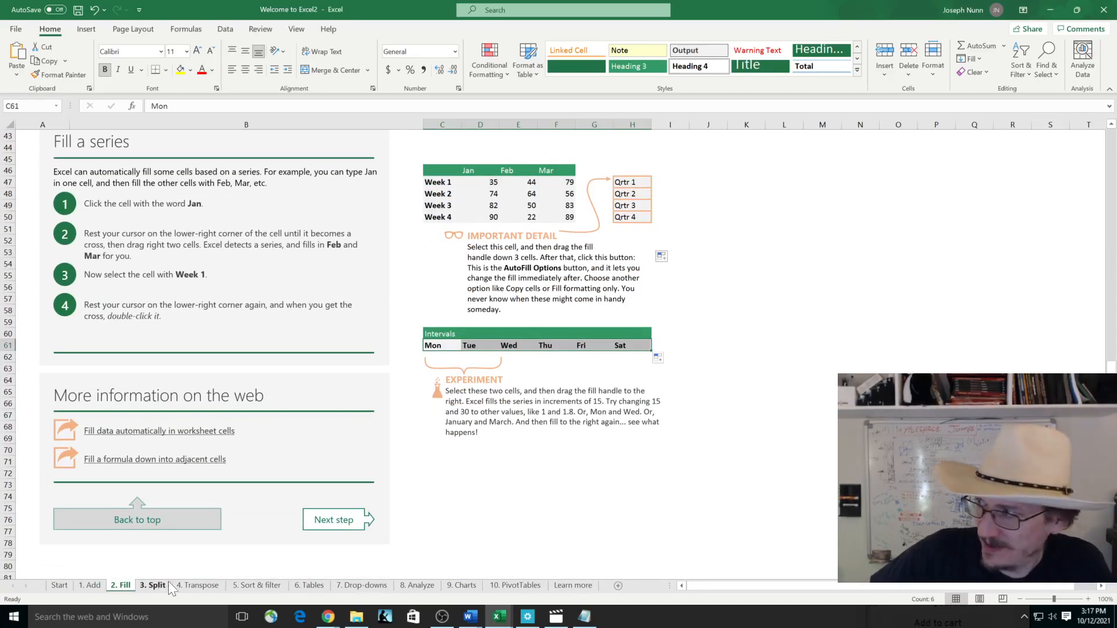
{"action": "left_click", "coordinate": [315, 525]}
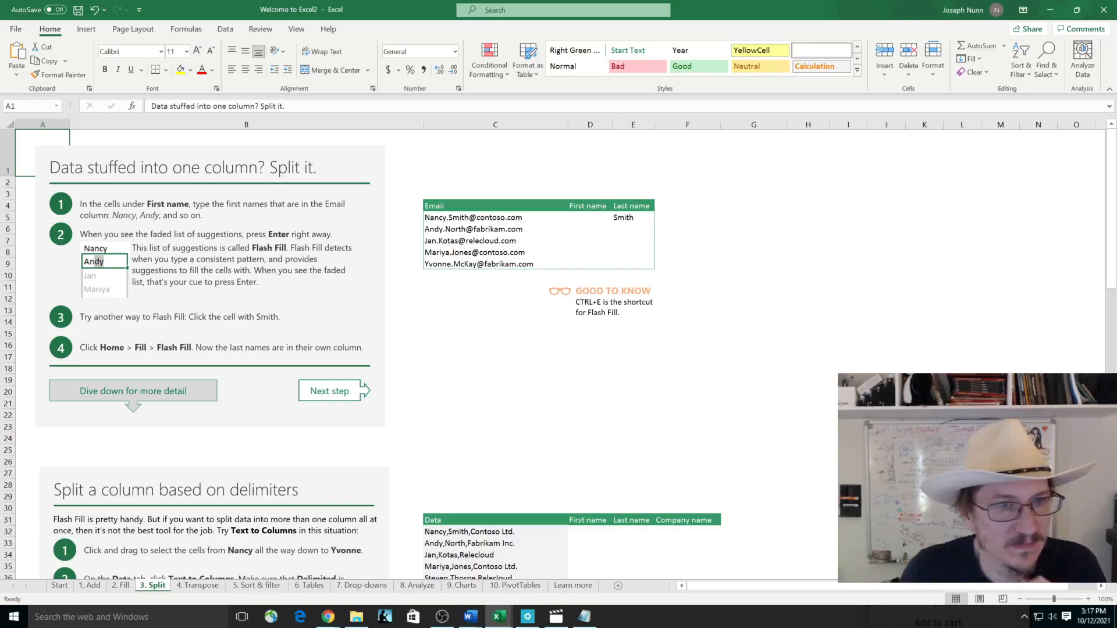
- Enter the first names from the first two emails in D5 and D6, and accept the Flash Fill suggestions down to D9
{"action": "left_click", "coordinate": [581, 216]}
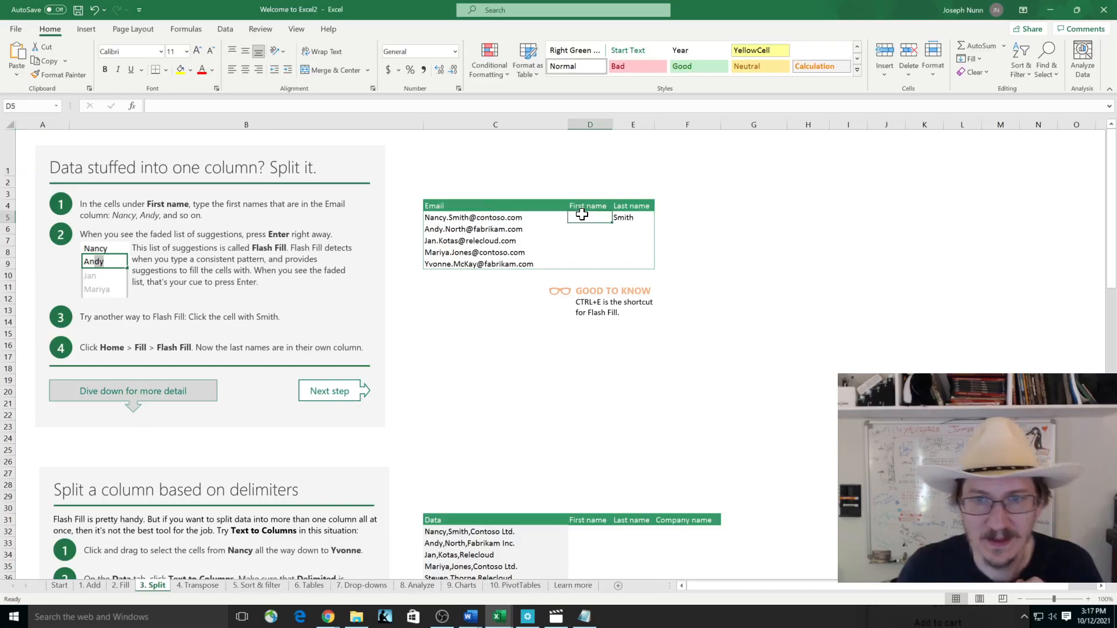
{"action": "type", "text": "Nancy"}
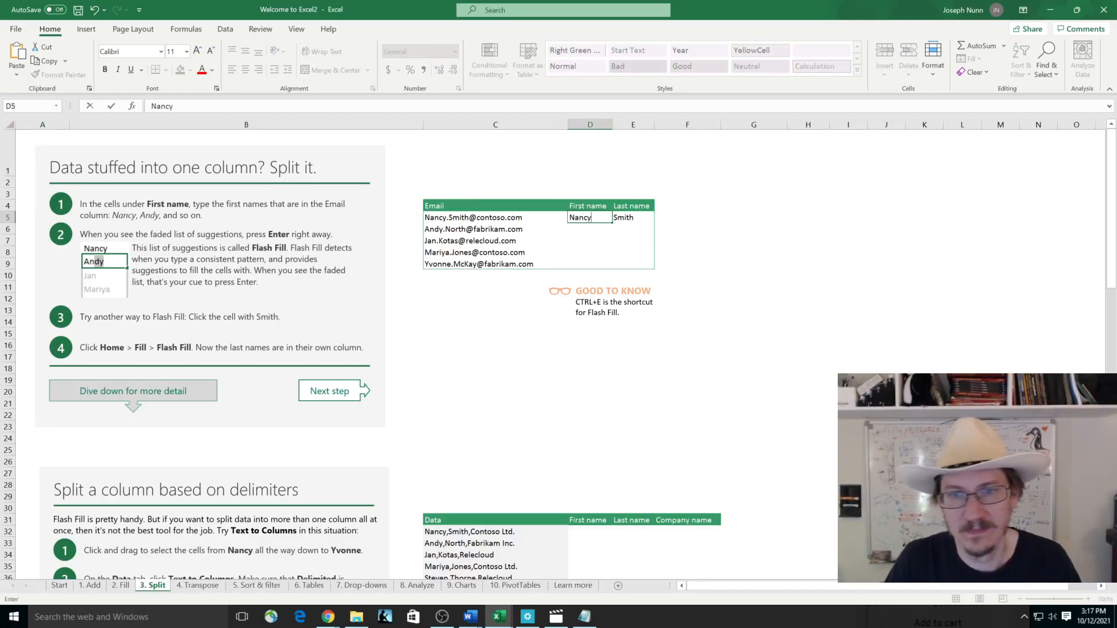
{"action": "key", "text": "Return"}
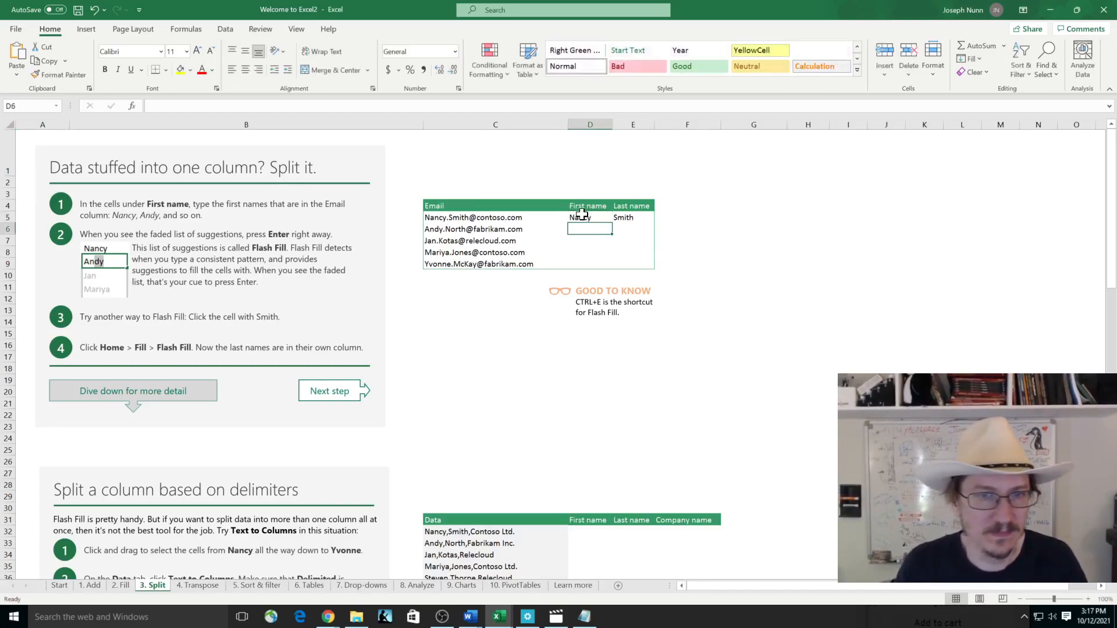
{"action": "type", "text": "Andy"}
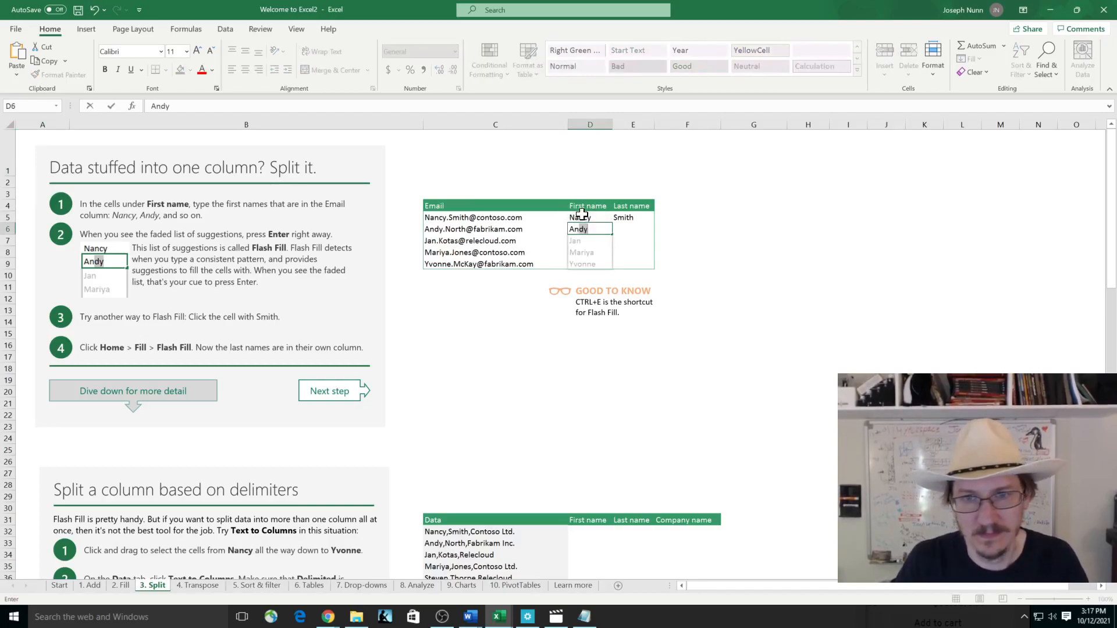
{"action": "key", "text": "Return"}
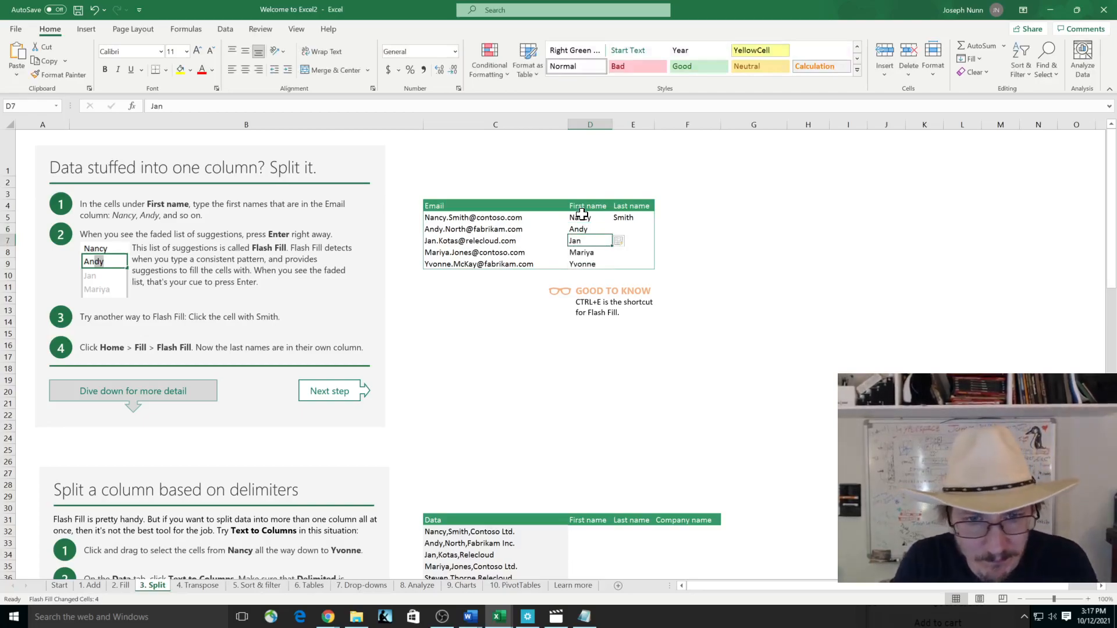
- Fill the last name in E5 down to E9 and switch the fill to Flash Fill
{"action": "left_click", "coordinate": [626, 217]}
{"action": "left_click_drag", "start_coordinate": [651, 224], "coordinate": [649, 276]}
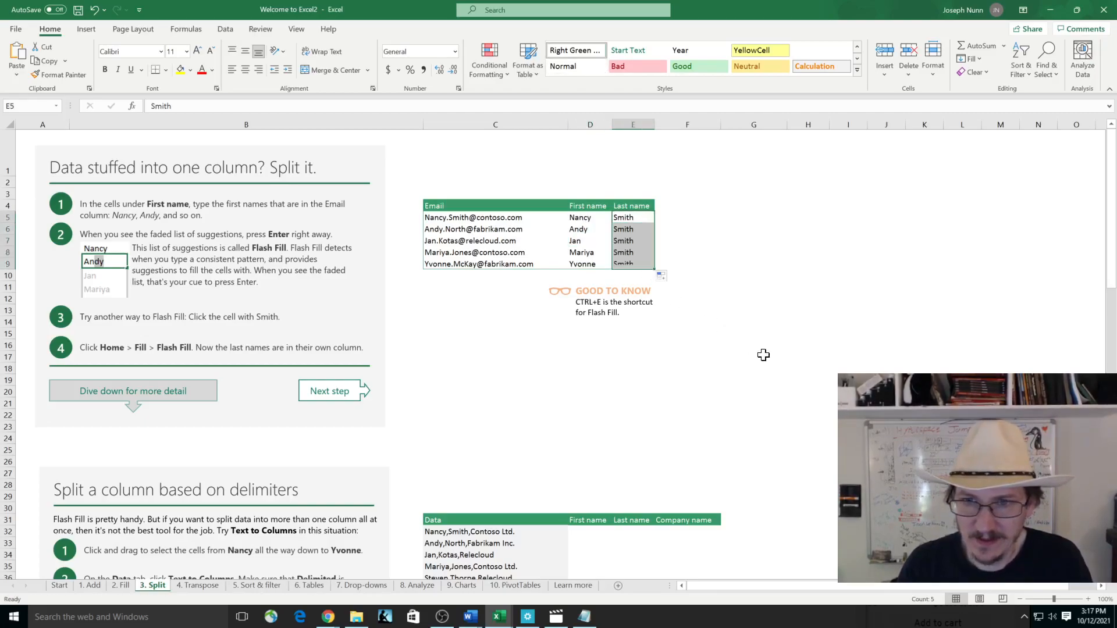
{"action": "left_click", "coordinate": [661, 278]}
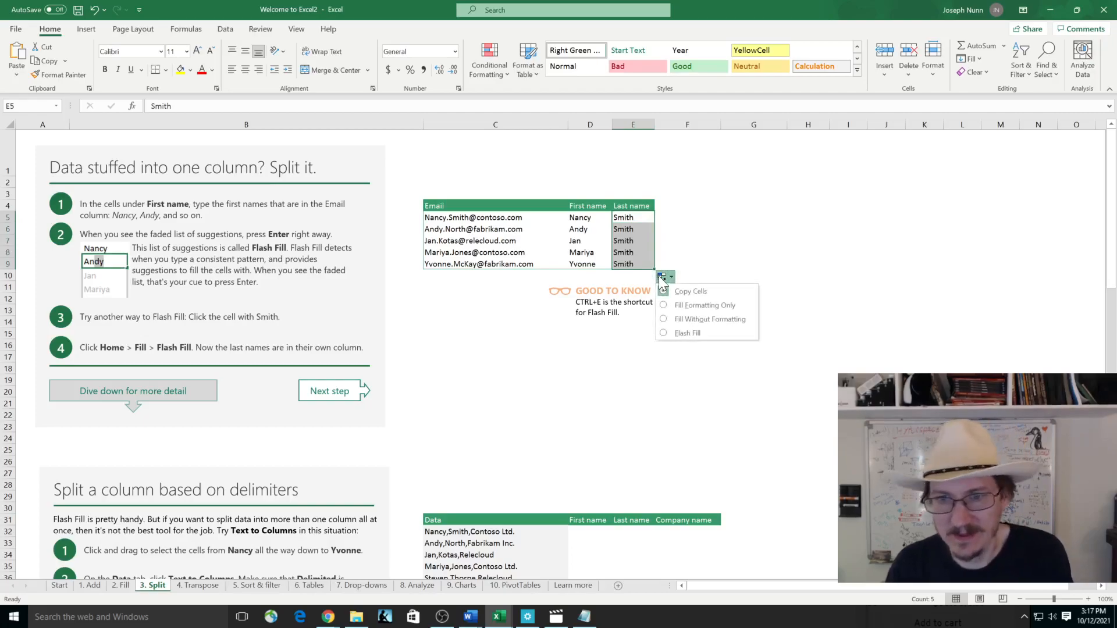
{"action": "left_click", "coordinate": [668, 333]}
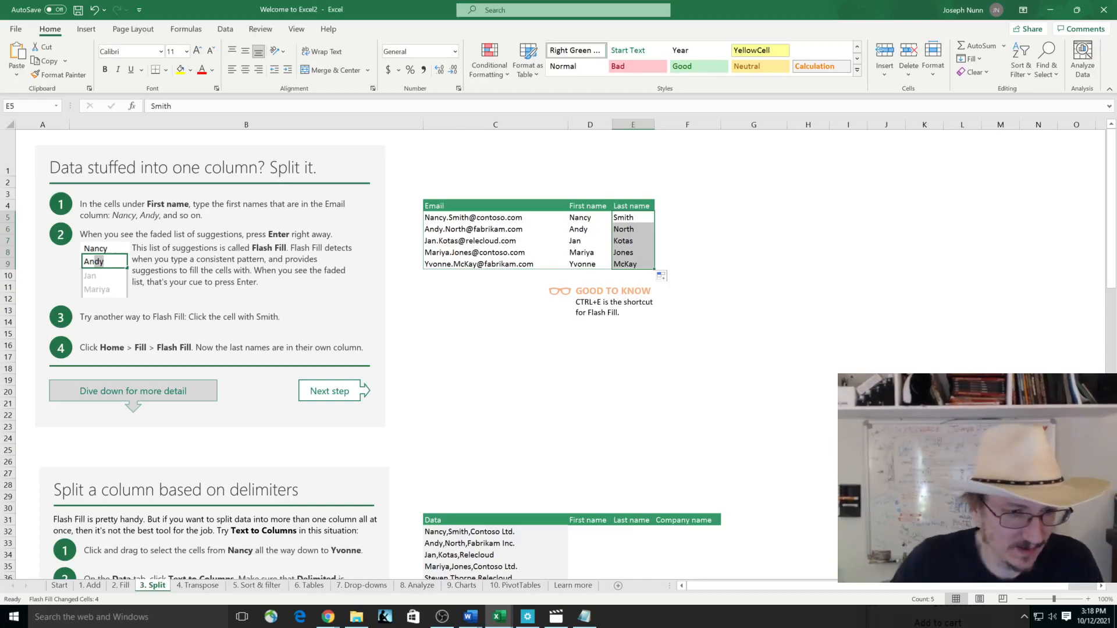
- Start Text to Columns on the comma-separated data in C32:C39 as Delimited, with Comma as the only delimiter
{"action": "scroll", "coordinate": [526, 331], "scroll_direction": "down", "scroll_amount": 3}
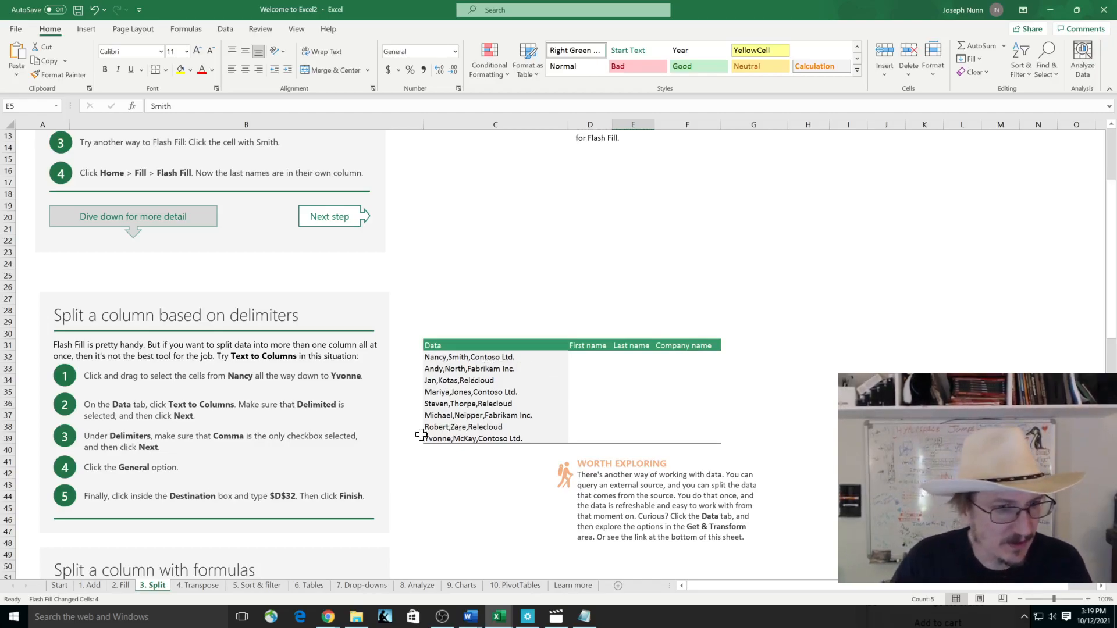
{"action": "left_click_drag", "start_coordinate": [437, 356], "coordinate": [544, 433]}
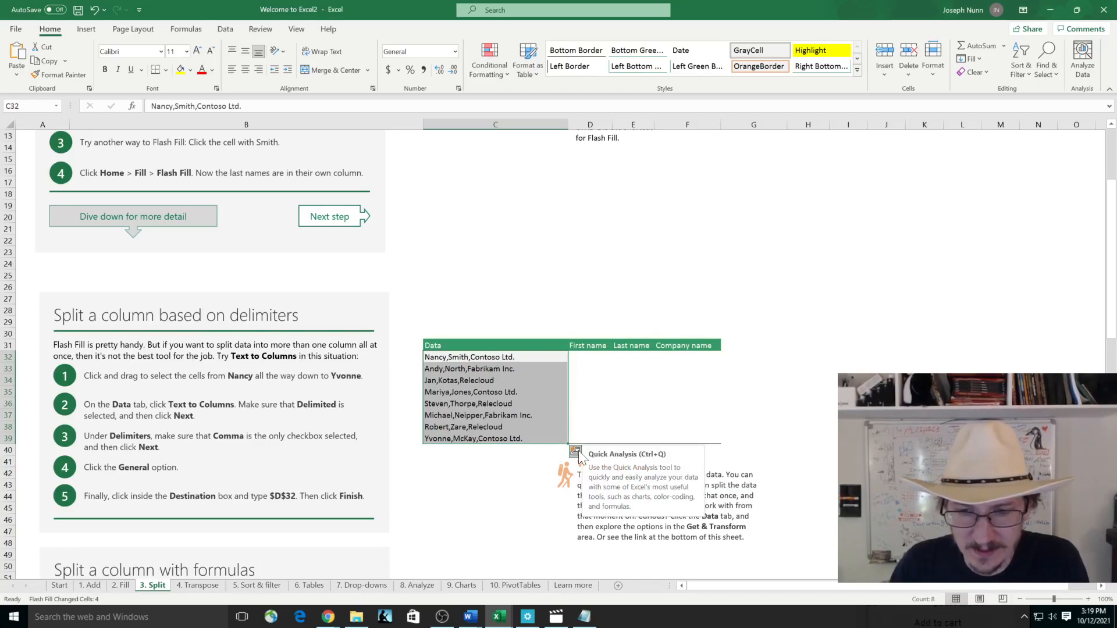
{"action": "left_click", "coordinate": [216, 32]}
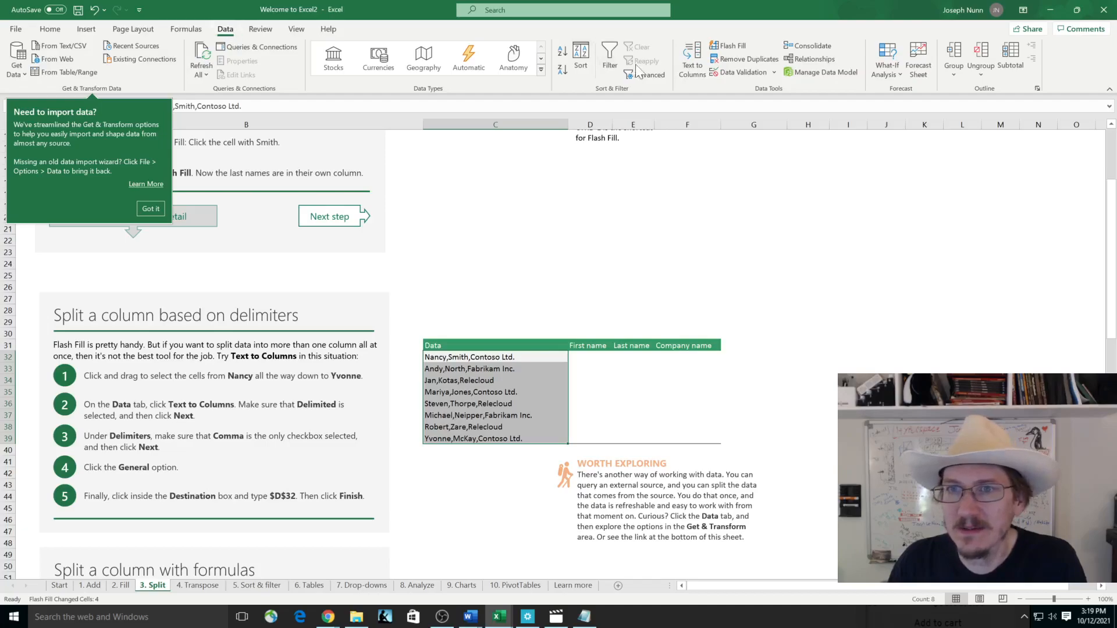
{"action": "left_click", "coordinate": [682, 67]}
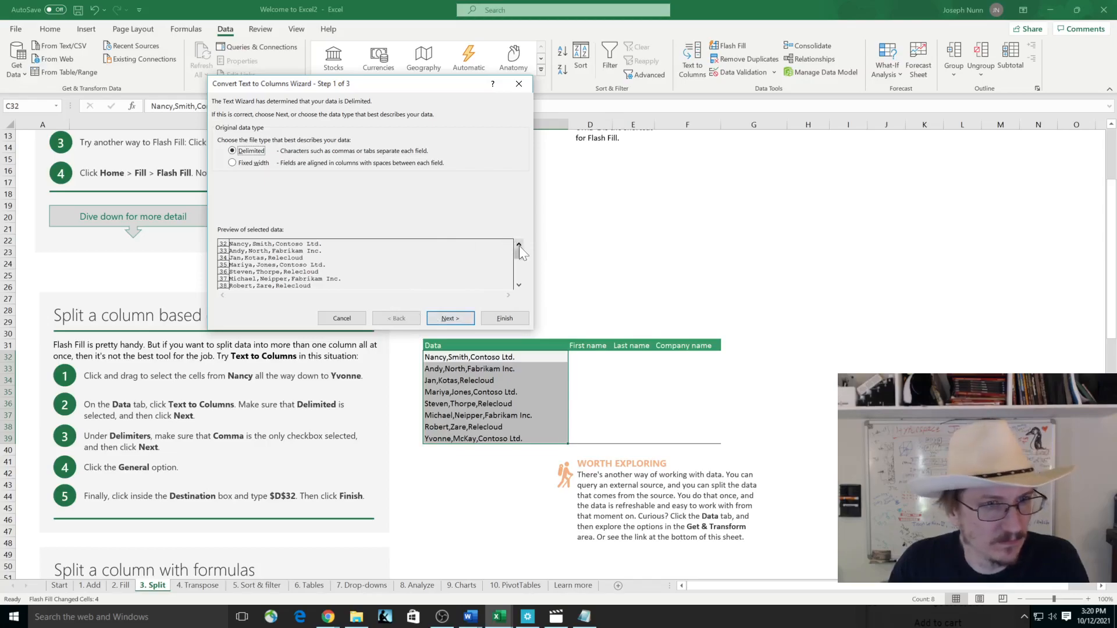
{"action": "left_click", "coordinate": [458, 318]}
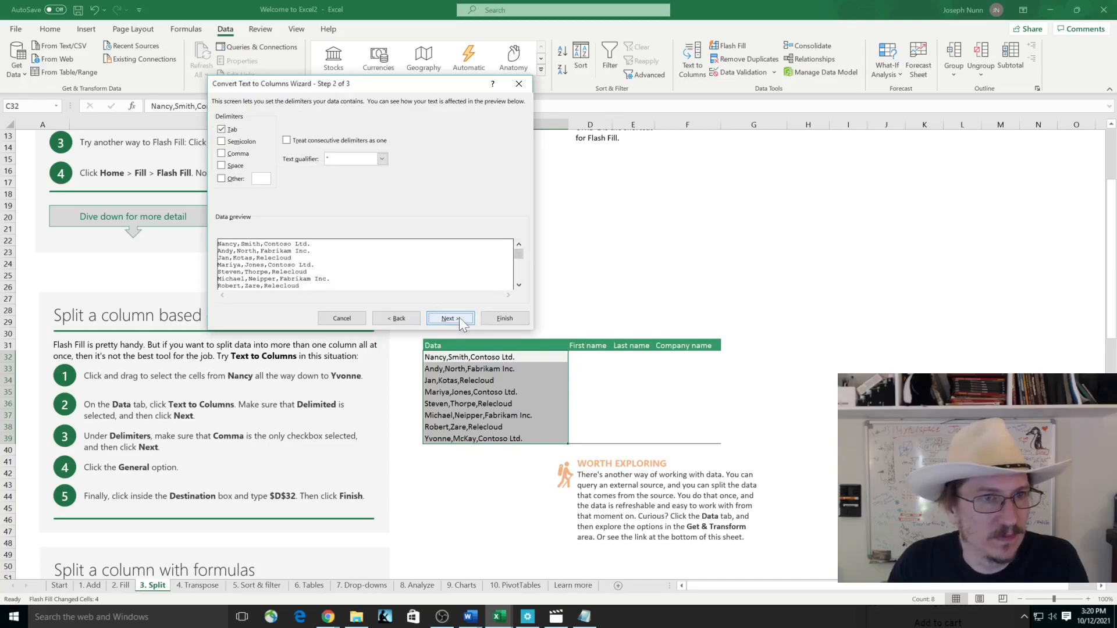
{"action": "left_click", "coordinate": [221, 130]}
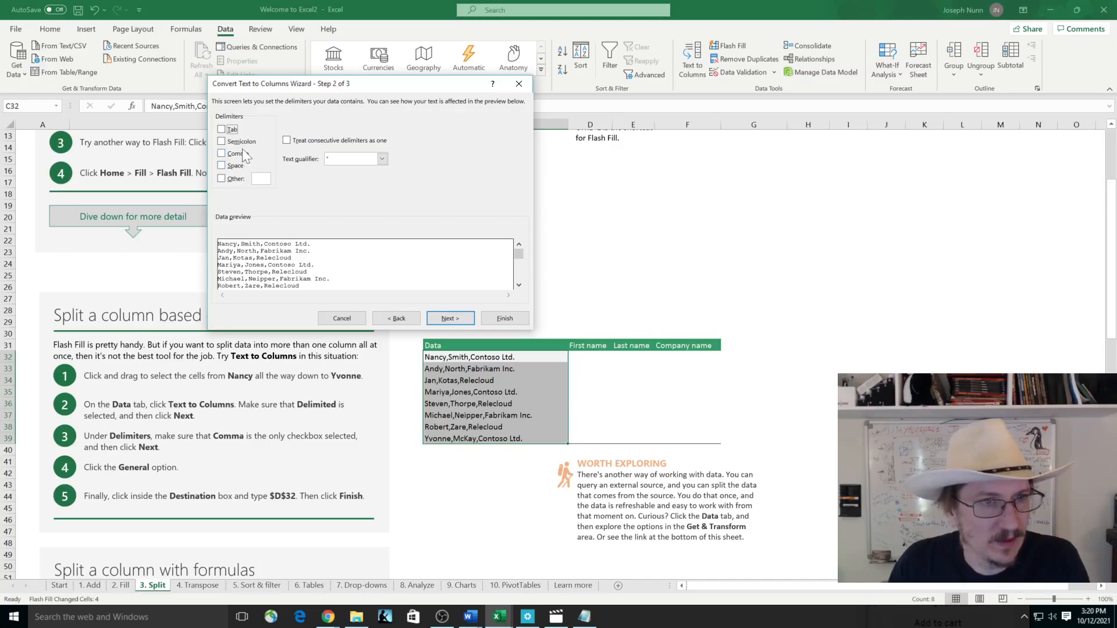
{"action": "left_click", "coordinate": [221, 153]}
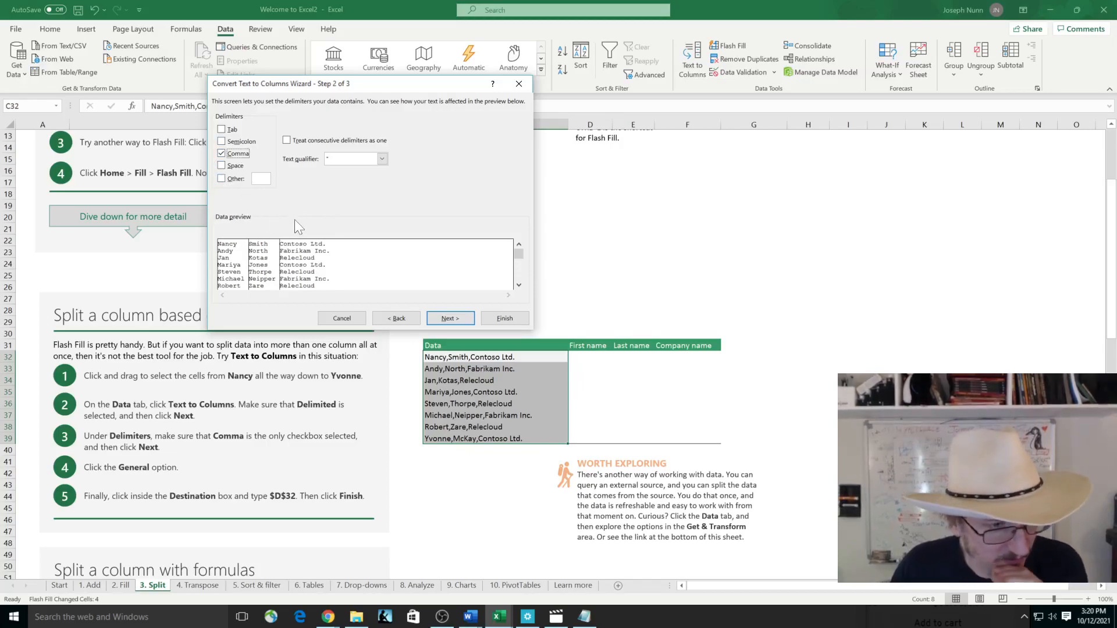
- Split the data in General format to destination $D$32, replacing the existing cell contents
{"action": "left_click", "coordinate": [438, 319]}
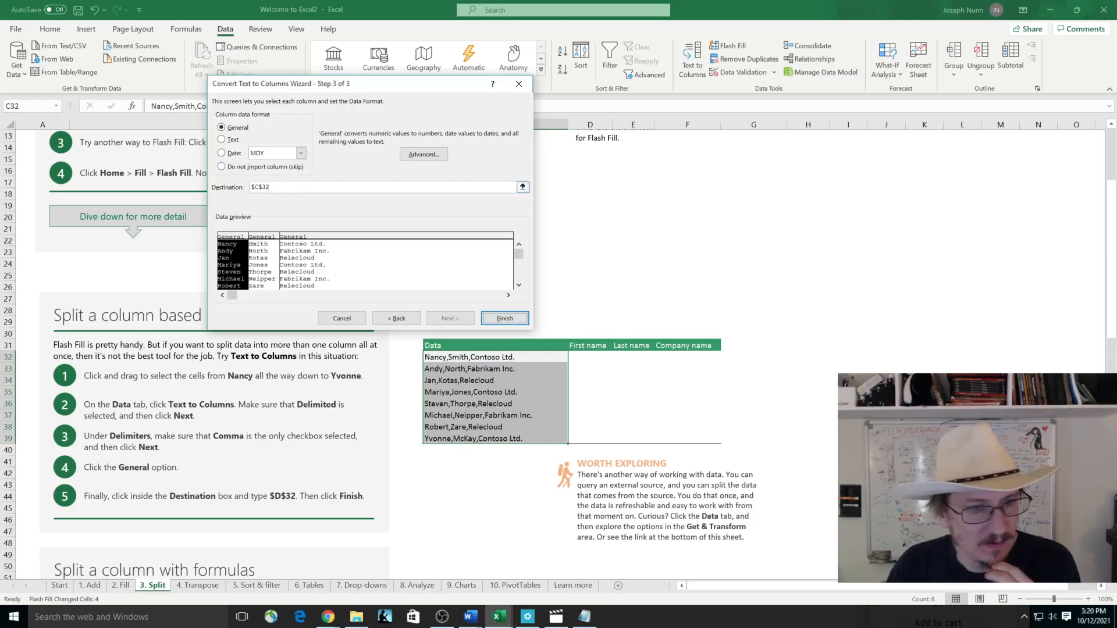
{"action": "left_click", "coordinate": [288, 187]}
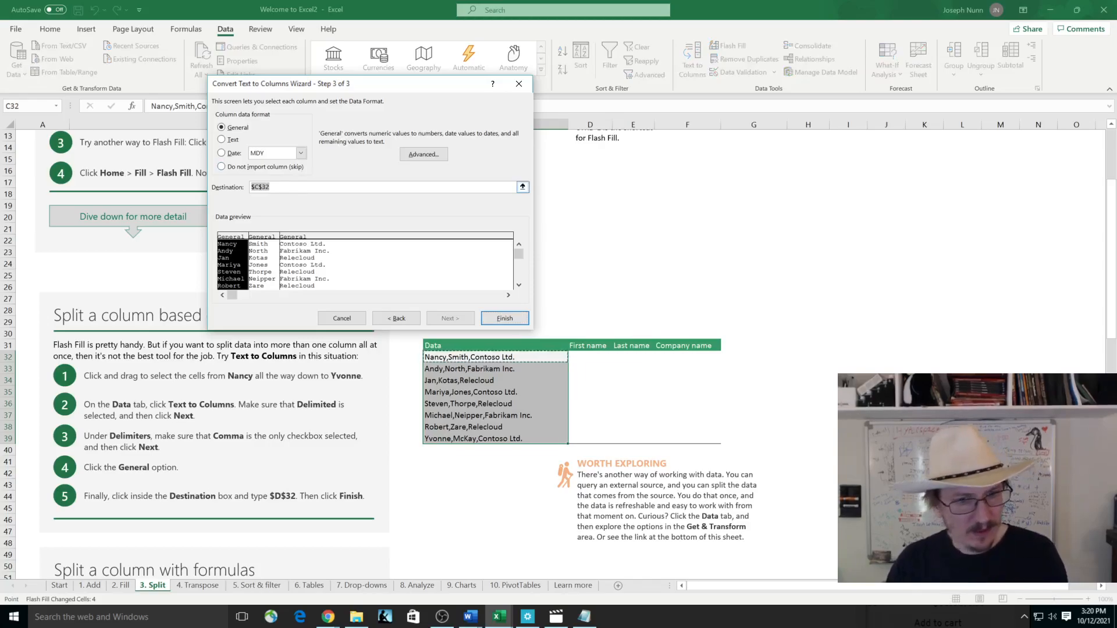
{"action": "type", "text": "$"}
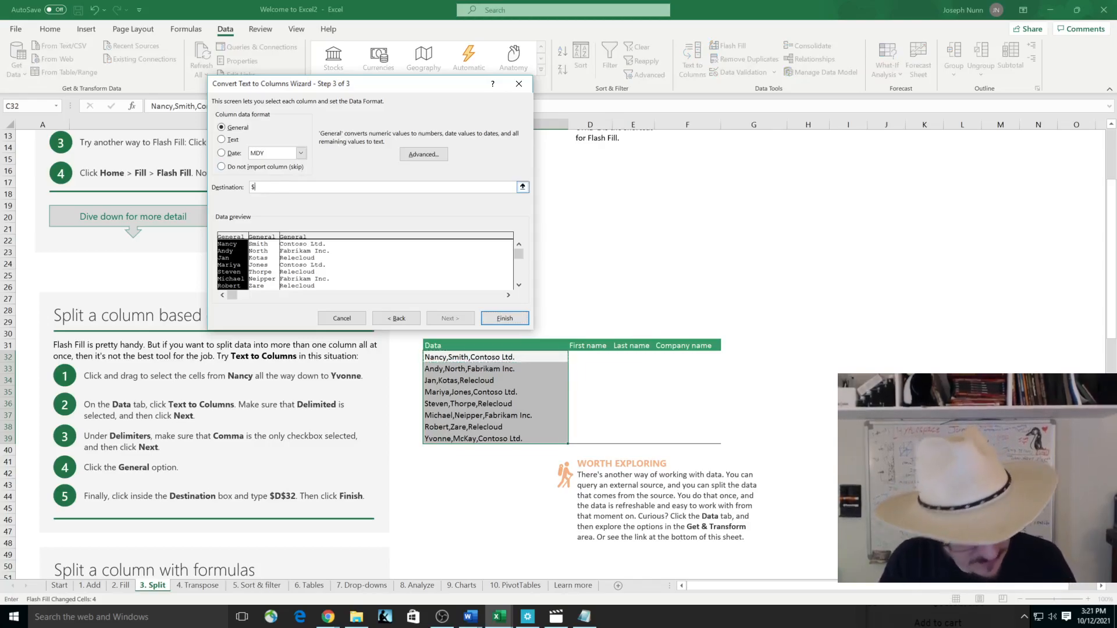
{"action": "type", "text": "D$32"}
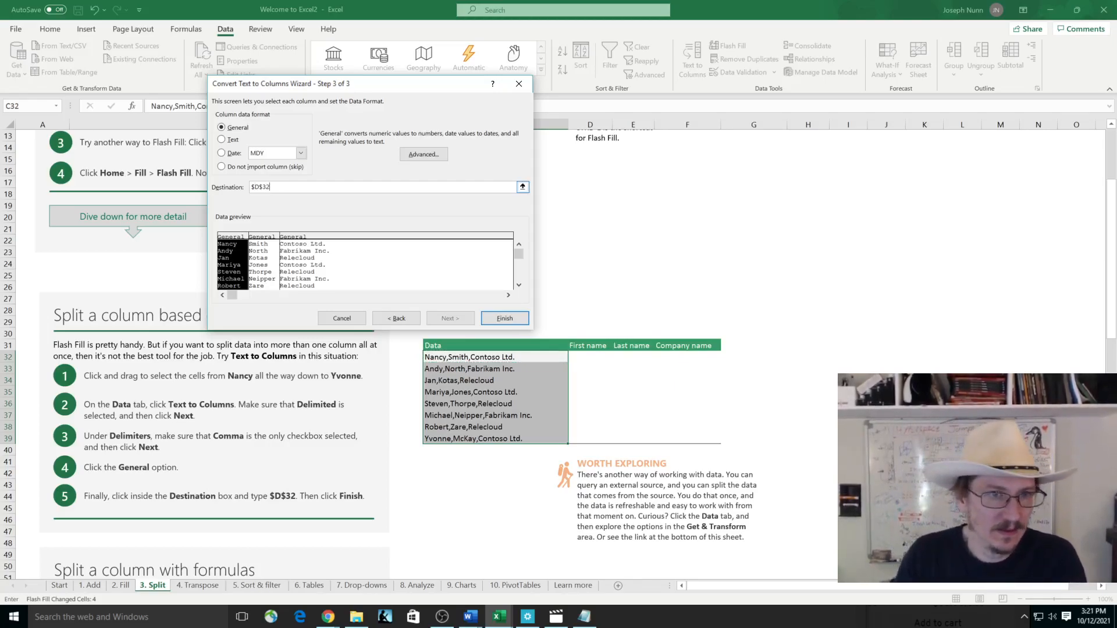
{"action": "left_click", "coordinate": [514, 316]}
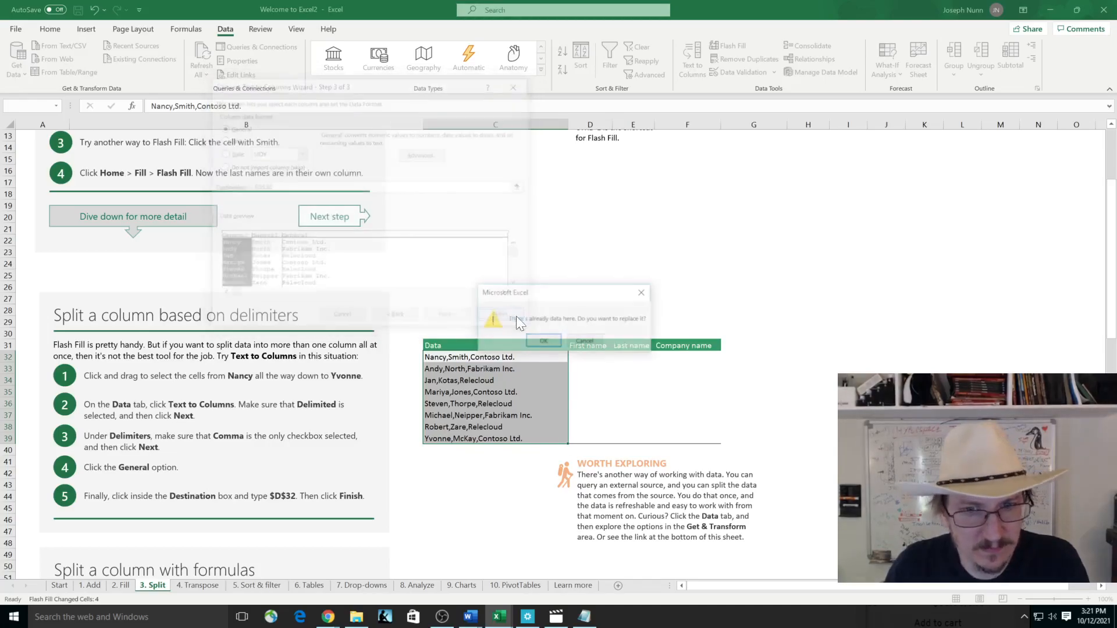
{"action": "left_click", "coordinate": [543, 341]}
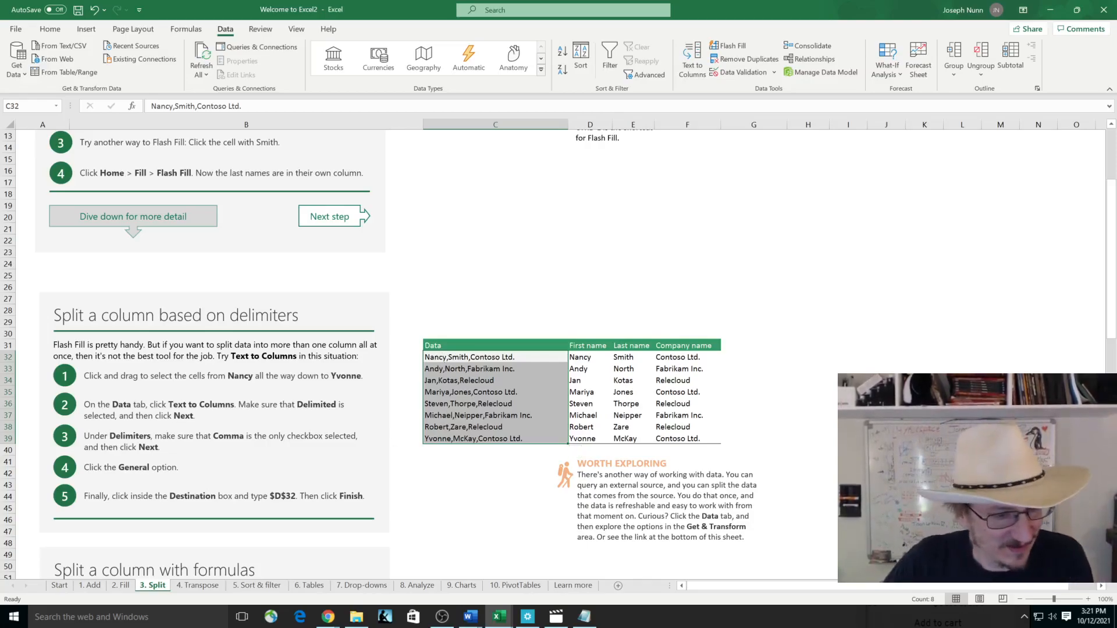
- Read through the Split sheet's section on splitting a column with formulas
{"action": "scroll", "coordinate": [384, 447], "scroll_direction": "down", "scroll_amount": 2}
{"action": "scroll", "coordinate": [326, 384], "scroll_direction": "down", "scroll_amount": 3}
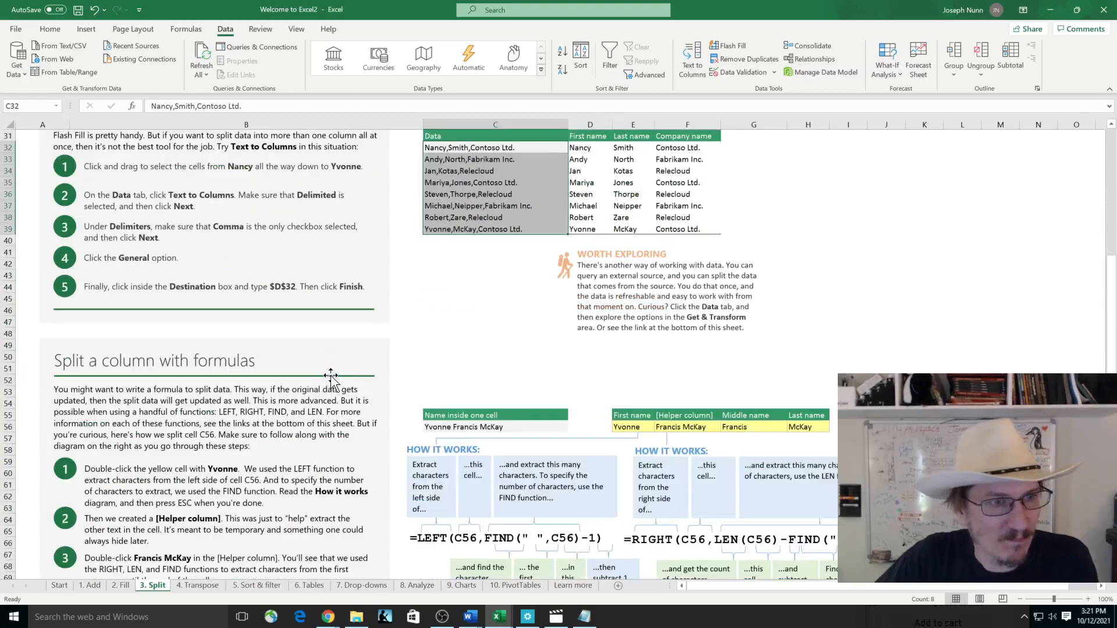
{"action": "scroll", "coordinate": [343, 376], "scroll_direction": "down", "scroll_amount": 5}
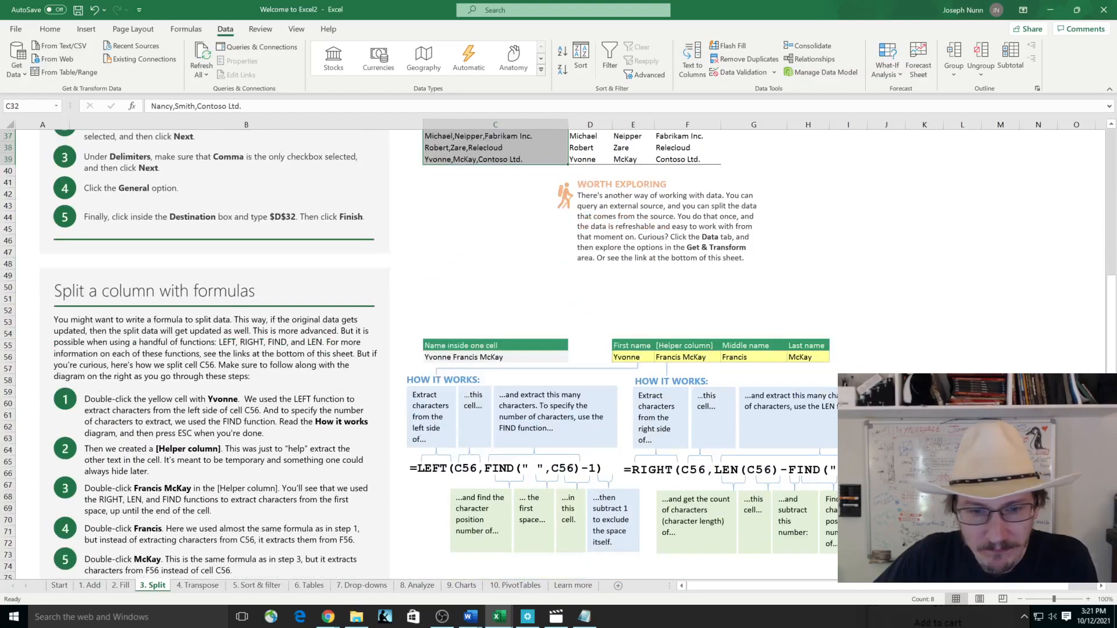
{"action": "scroll", "coordinate": [384, 349], "scroll_direction": "down", "scroll_amount": 2}
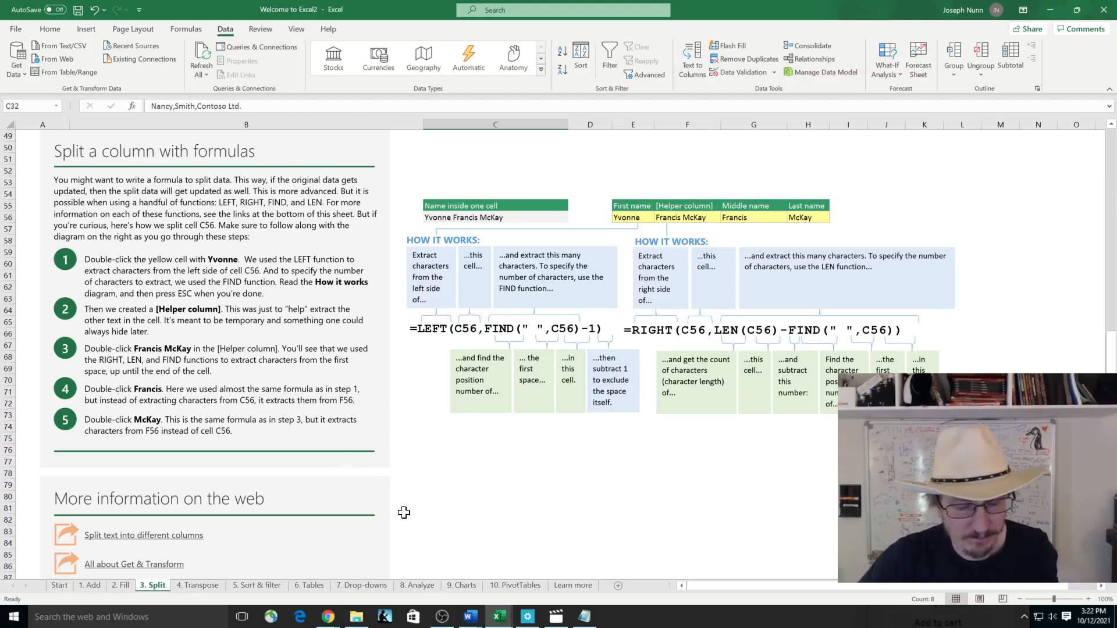
{"action": "mouse_move", "coordinate": [446, 613]}
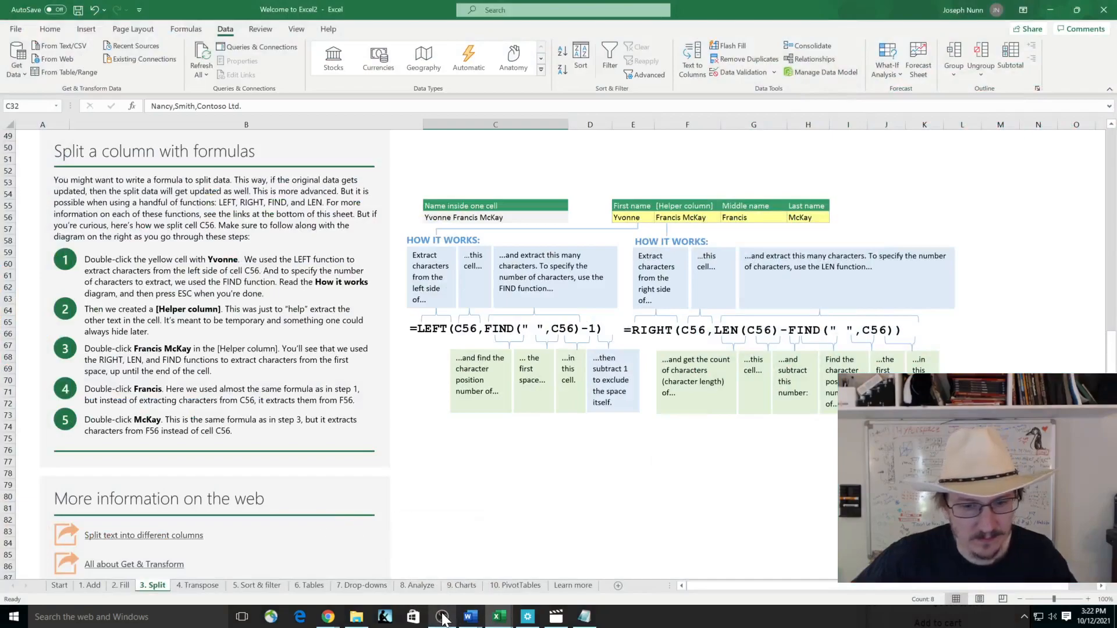
{"action": "left_click", "coordinate": [462, 567]}
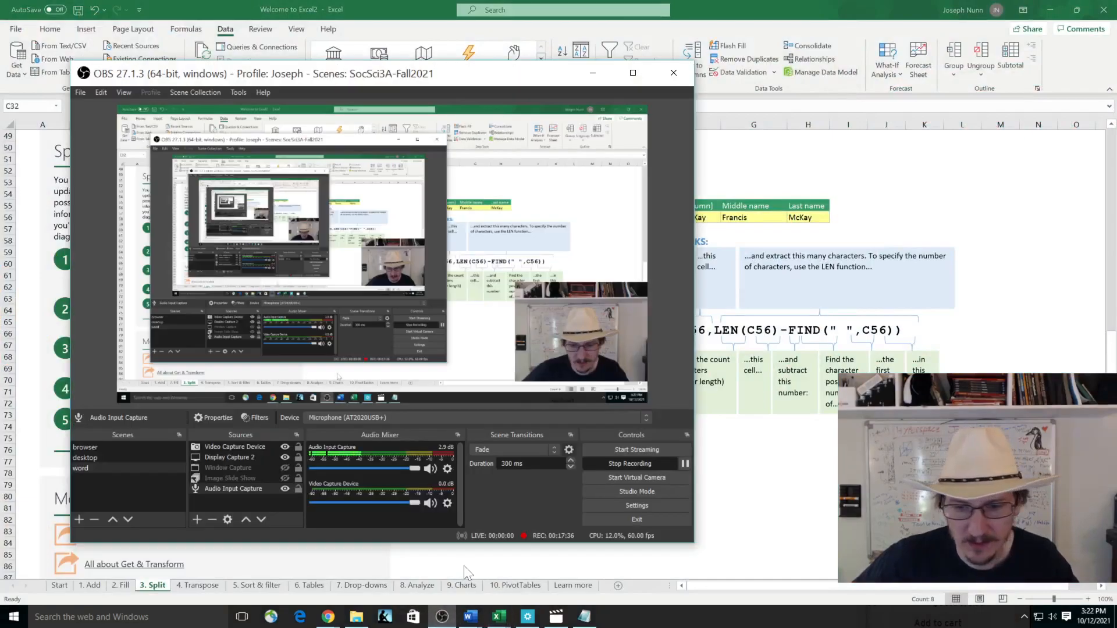
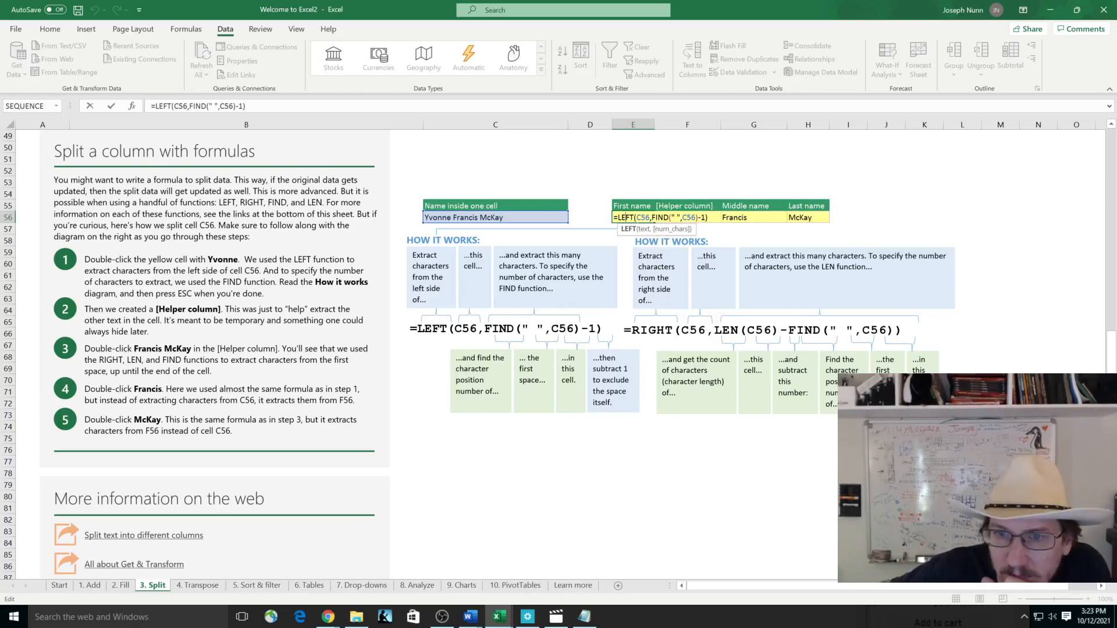
- Step through the arguments of the LEFT and FIND formula in E56, then leave the cell without editing it
{"action": "left_click", "coordinate": [651, 218]}
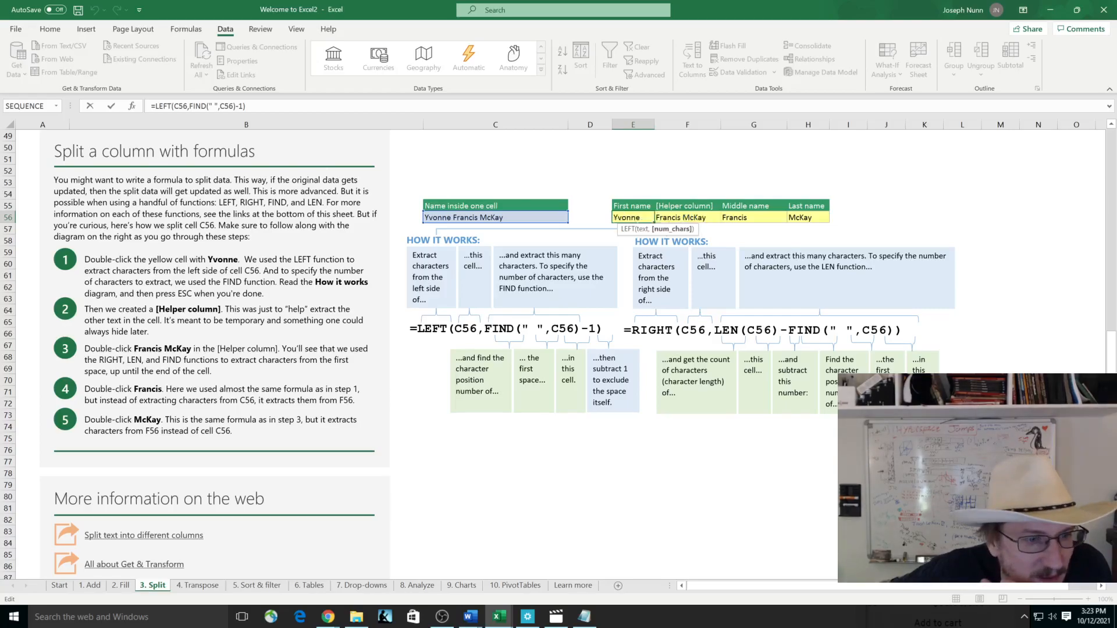
{"action": "scroll", "coordinate": [397, 335], "scroll_direction": "down", "scroll_amount": 3}
{"action": "scroll", "coordinate": [398, 335], "scroll_direction": "down", "scroll_amount": 3}
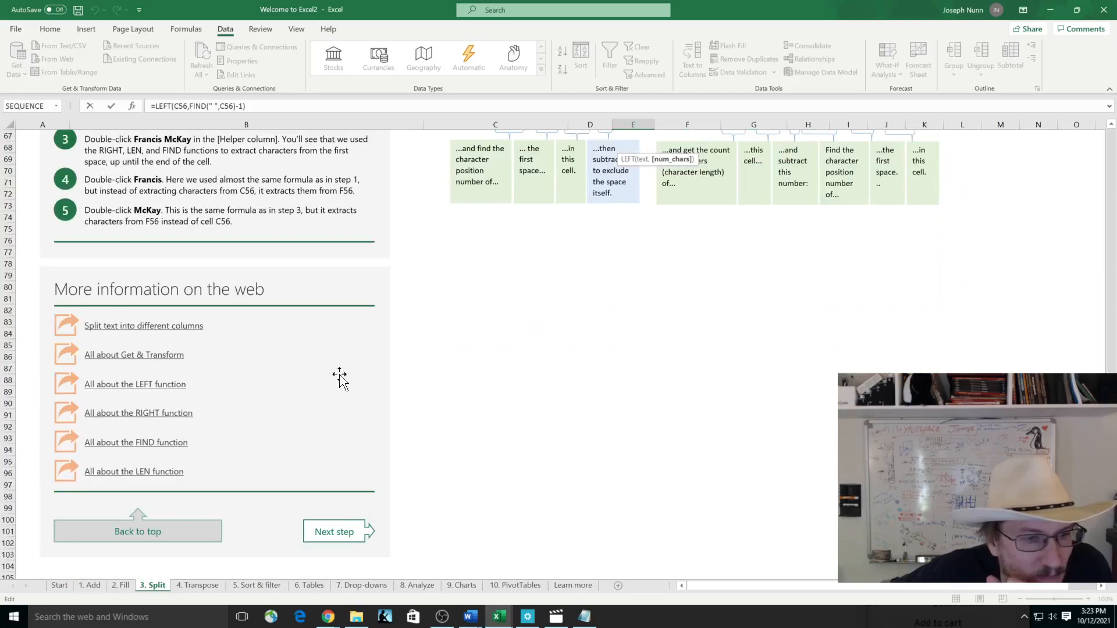
{"action": "scroll", "coordinate": [407, 372], "scroll_direction": "up", "scroll_amount": 2}
{"action": "scroll", "coordinate": [422, 368], "scroll_direction": "up", "scroll_amount": 3}
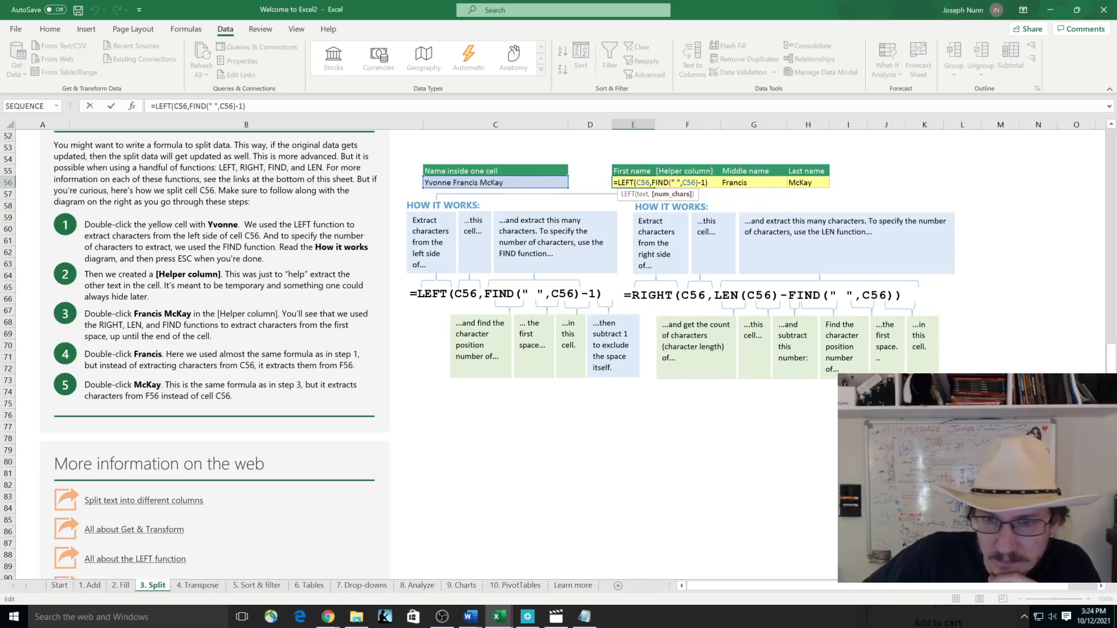
{"action": "key", "text": "Right"}
{"action": "key", "text": "Right"}
{"action": "key", "text": "Right"}
{"action": "key", "text": "Right"}
{"action": "key", "text": "Right"}
{"action": "key", "text": "Right"}
{"action": "key", "text": "Right"}
{"action": "key", "text": "Right"}
{"action": "key", "text": "Right"}
{"action": "key", "text": "Right"}
{"action": "key", "text": "Right"}
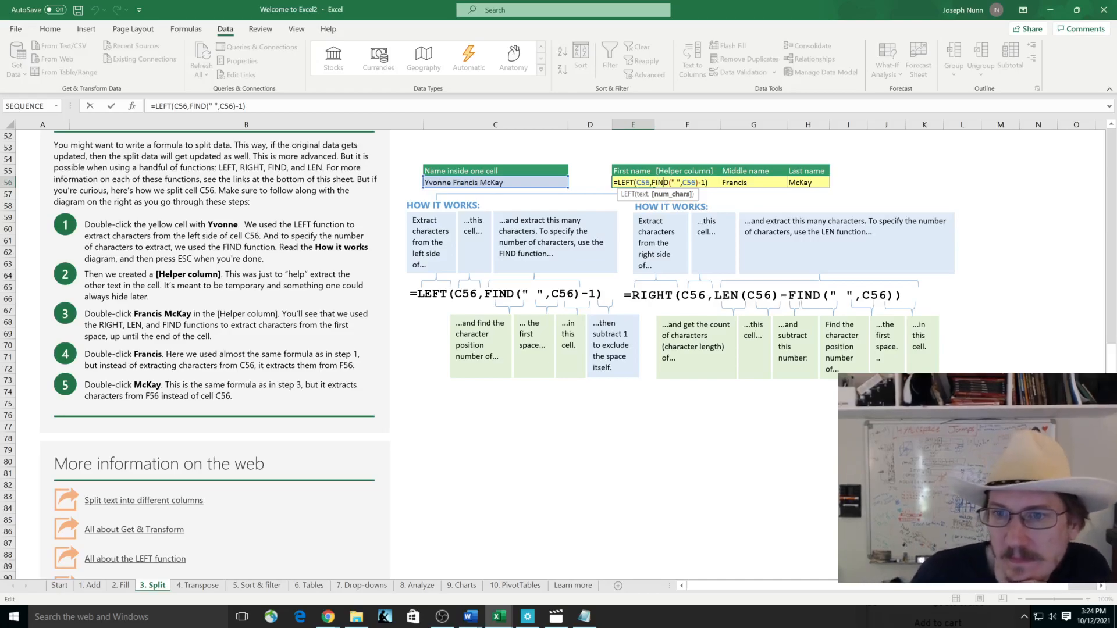
{"action": "key", "text": "Right"}
{"action": "key", "text": "Right"}
{"action": "key", "text": "Right"}
{"action": "key", "text": "Left"}
{"action": "key", "text": "Left"}
{"action": "key", "text": "Left"}
{"action": "key", "text": "Left"}
{"action": "key", "text": "Left"}
{"action": "key", "text": "Left"}
{"action": "key", "text": "Left"}
{"action": "key", "text": "Left"}
{"action": "key", "text": "Left"}
{"action": "key", "text": "Left"}
{"action": "key", "text": "Left"}
{"action": "key", "text": "Left"}
{"action": "key", "text": "Left"}
{"action": "key", "text": "Left"}
{"action": "key", "text": "Left"}
{"action": "key", "text": "Left"}
{"action": "key", "text": "Left"}
{"action": "key", "text": "Left"}
{"action": "key", "text": "Left"}
{"action": "key", "text": "Left"}
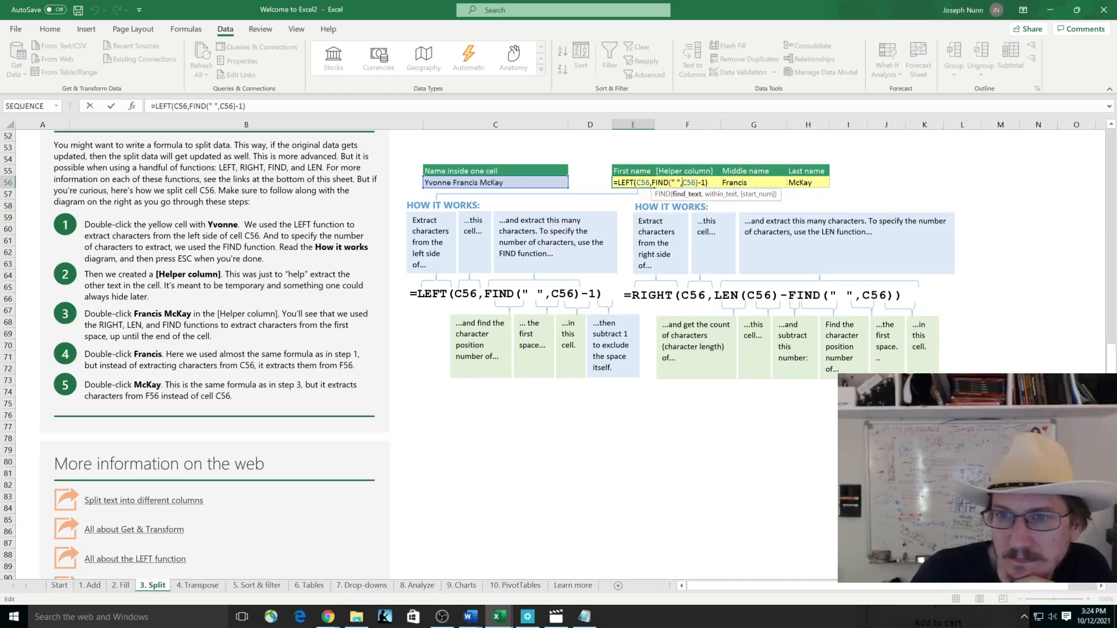
{"action": "key", "text": "Left"}
{"action": "key", "text": "Left"}
{"action": "key", "text": "Left"}
{"action": "key", "text": "Left"}
{"action": "key", "text": "Right"}
{"action": "key", "text": "Right"}
{"action": "key", "text": "Right"}
{"action": "key", "text": "Right"}
{"action": "key", "text": "Right"}
{"action": "key", "text": "Right"}
{"action": "key", "text": "Right"}
{"action": "key", "text": "Right"}
{"action": "key", "text": "Right"}
{"action": "key", "text": "Right"}
{"action": "key", "text": "Right"}
{"action": "key", "text": "Right"}
{"action": "key", "text": "Right"}
{"action": "key", "text": "Right"}
{"action": "key", "text": "Right"}
{"action": "key", "text": "Right"}
{"action": "key", "text": "Right"}
{"action": "key", "text": "Right"}
{"action": "key", "text": "Right"}
{"action": "key", "text": "Right"}
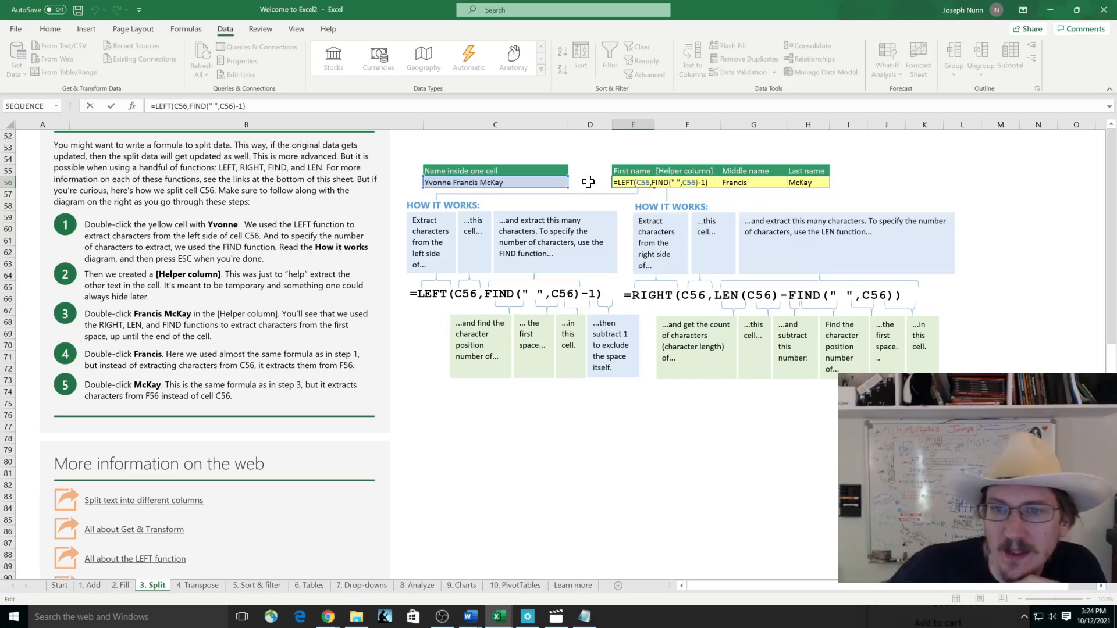
{"action": "key", "text": "Escape"}
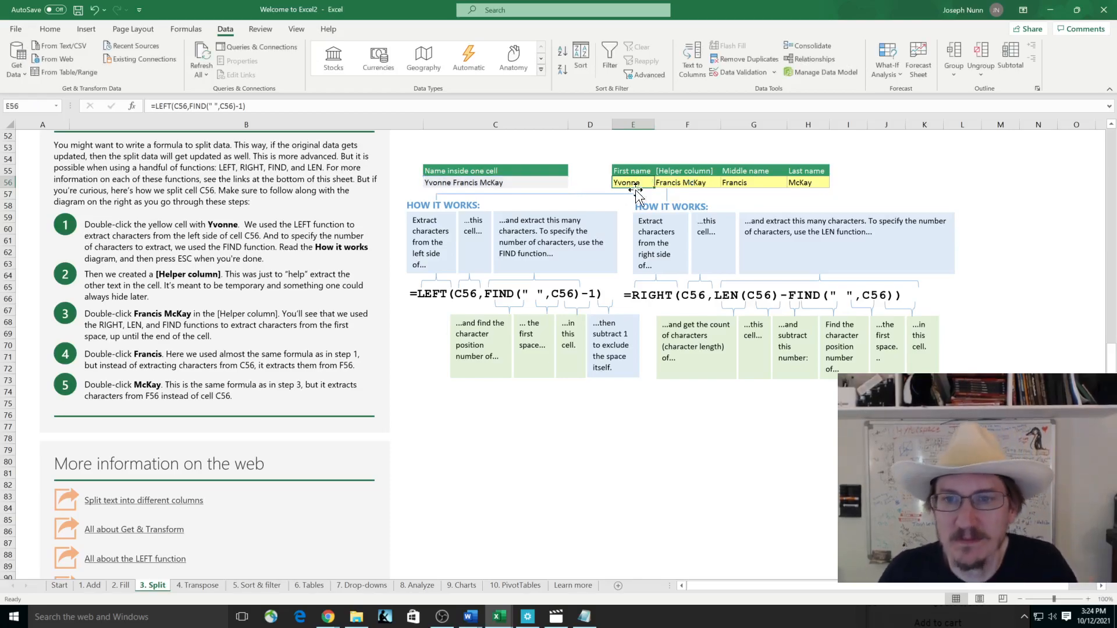
- Inspect the helper column's RIGHT, LEN and FIND formula in F56 without editing it, and look over the rest of the sheet
{"action": "double_click", "coordinate": [700, 183]}
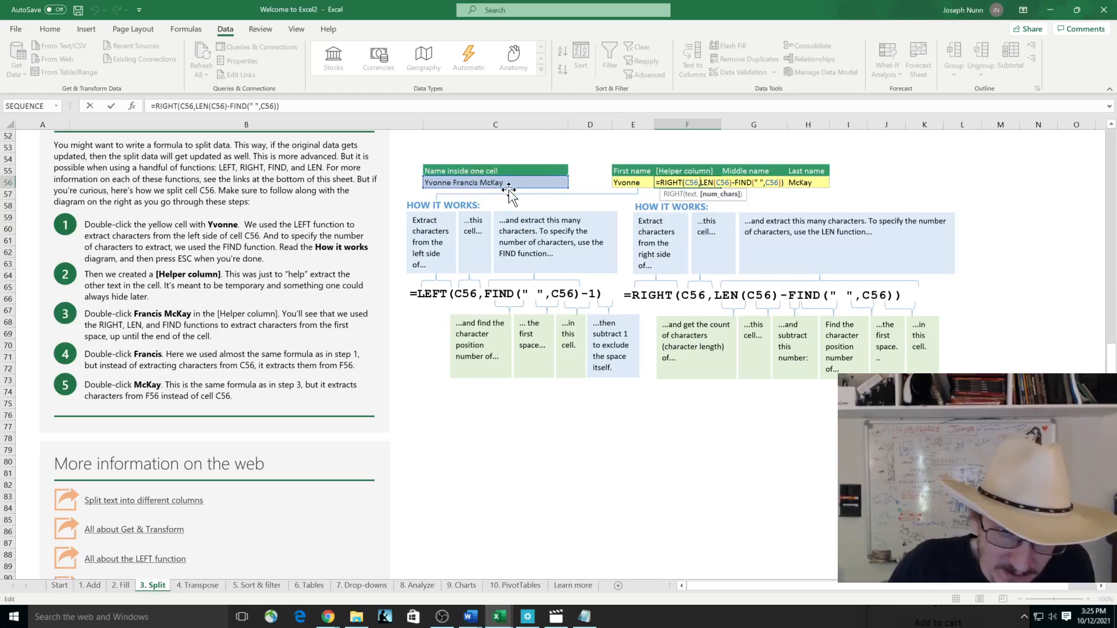
{"action": "left_click", "coordinate": [633, 159]}
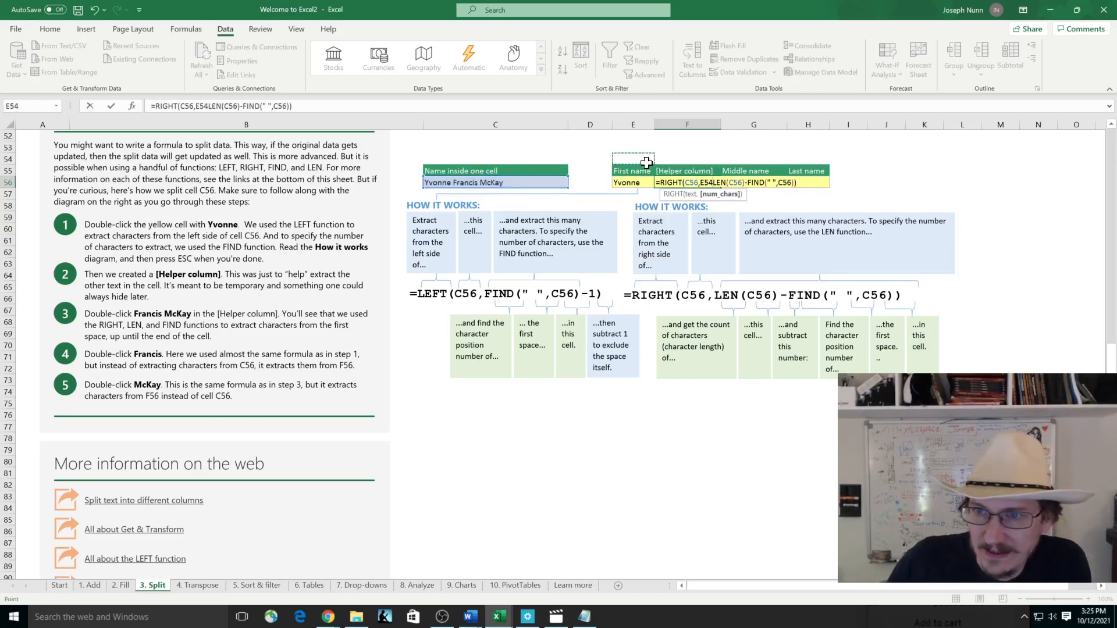
{"action": "key", "text": "Escape"}
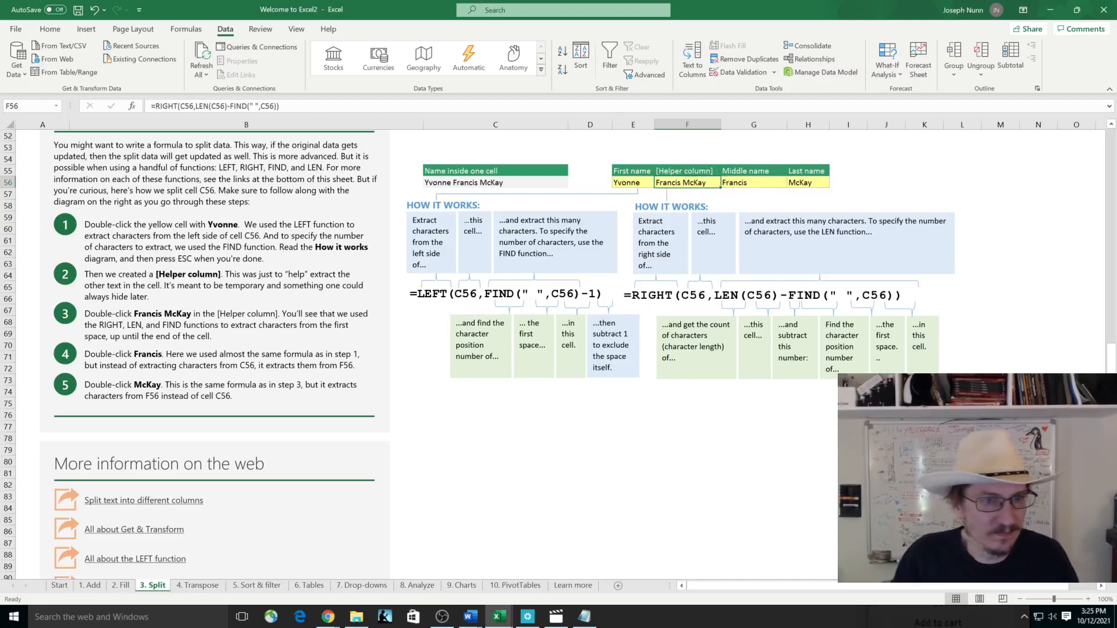
{"action": "scroll", "coordinate": [237, 269], "scroll_direction": "down", "scroll_amount": 10}
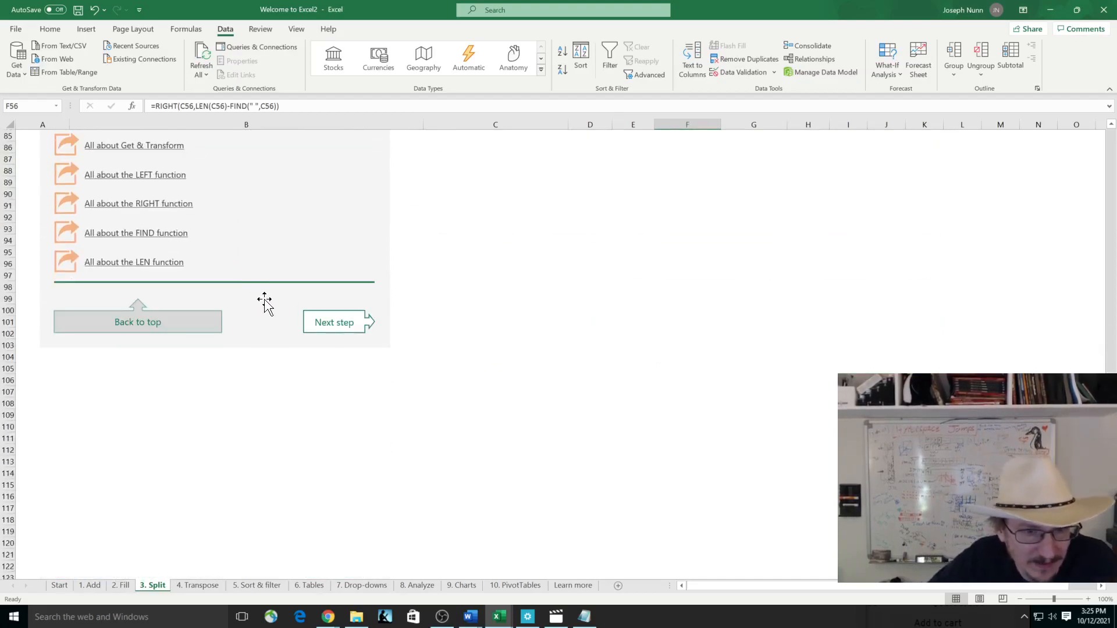
{"action": "scroll", "coordinate": [349, 320], "scroll_direction": "up", "scroll_amount": 4}
{"action": "scroll", "coordinate": [381, 328], "scroll_direction": "up", "scroll_amount": 8}
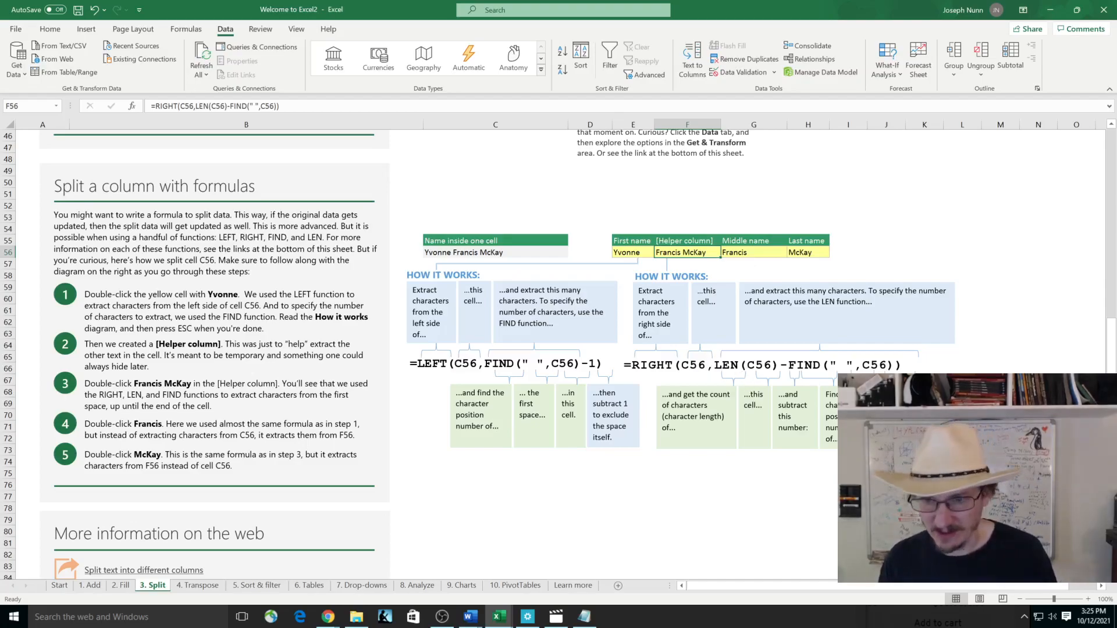
- Compare the RIGHT formula in the How it works diagram with the full name in C56 and the helper formula in F56
{"action": "left_click", "coordinate": [720, 365]}
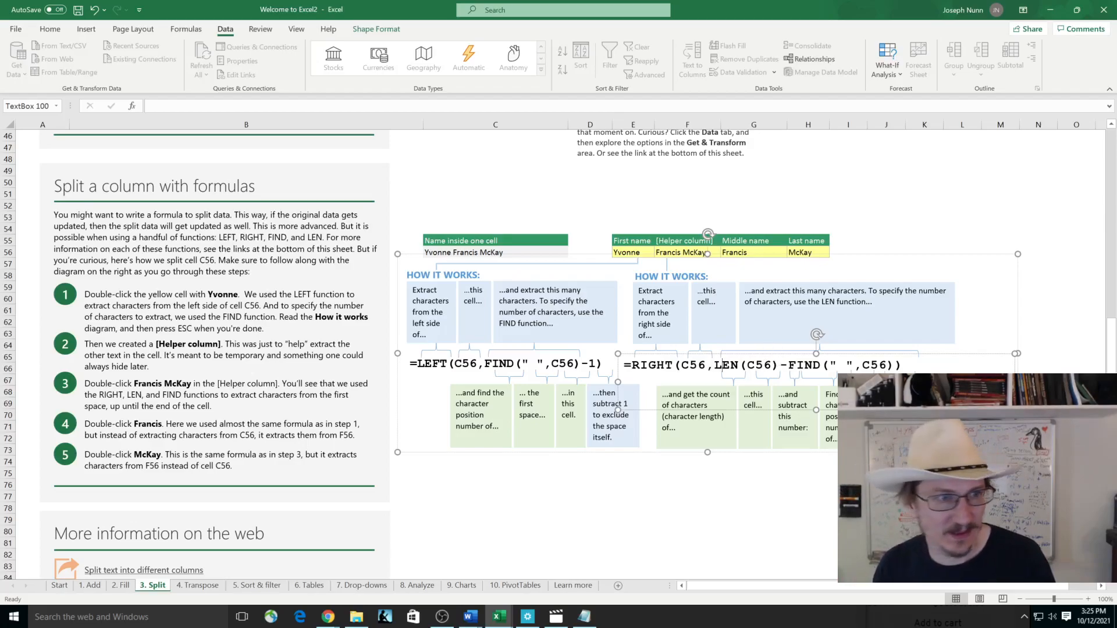
{"action": "left_click", "coordinate": [11, 252]}
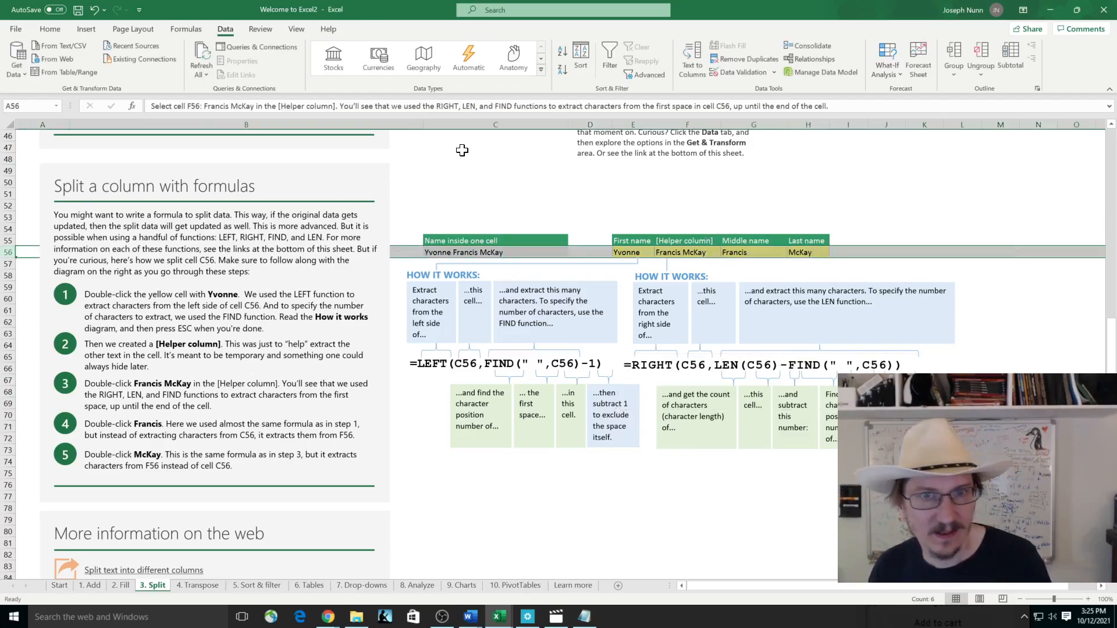
{"action": "left_click", "coordinate": [493, 252]}
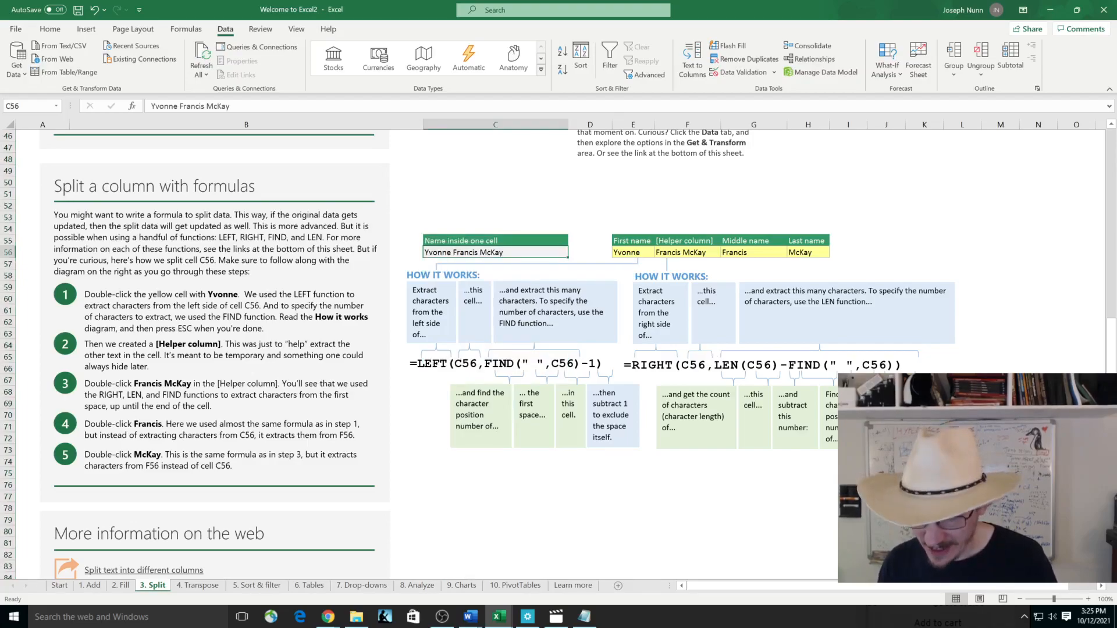
{"action": "double_click", "coordinate": [841, 364]}
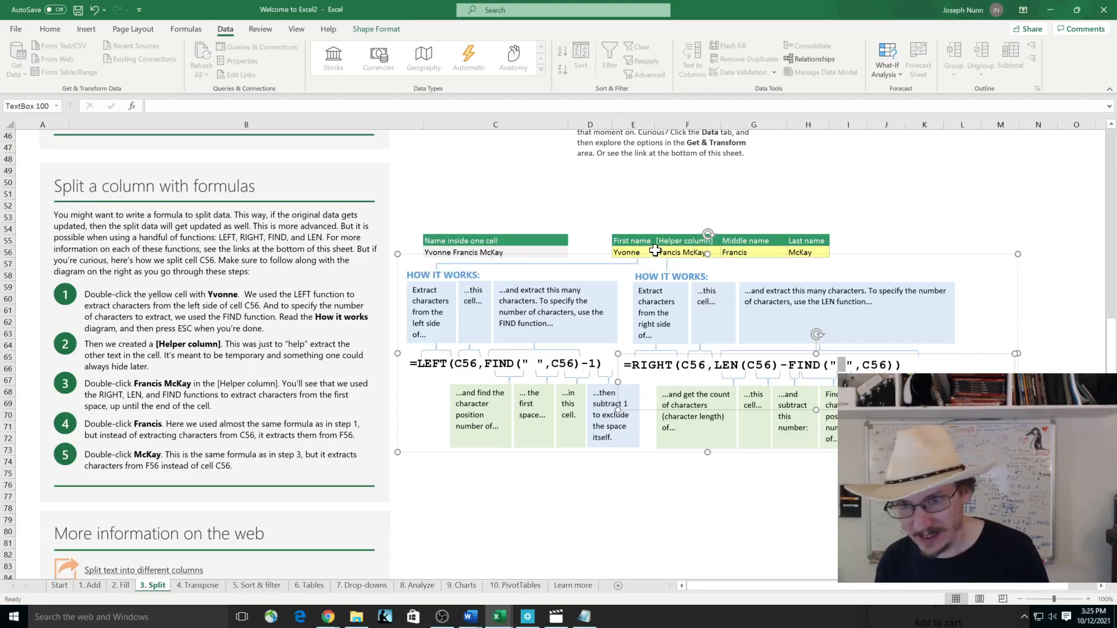
{"action": "left_click", "coordinate": [670, 228]}
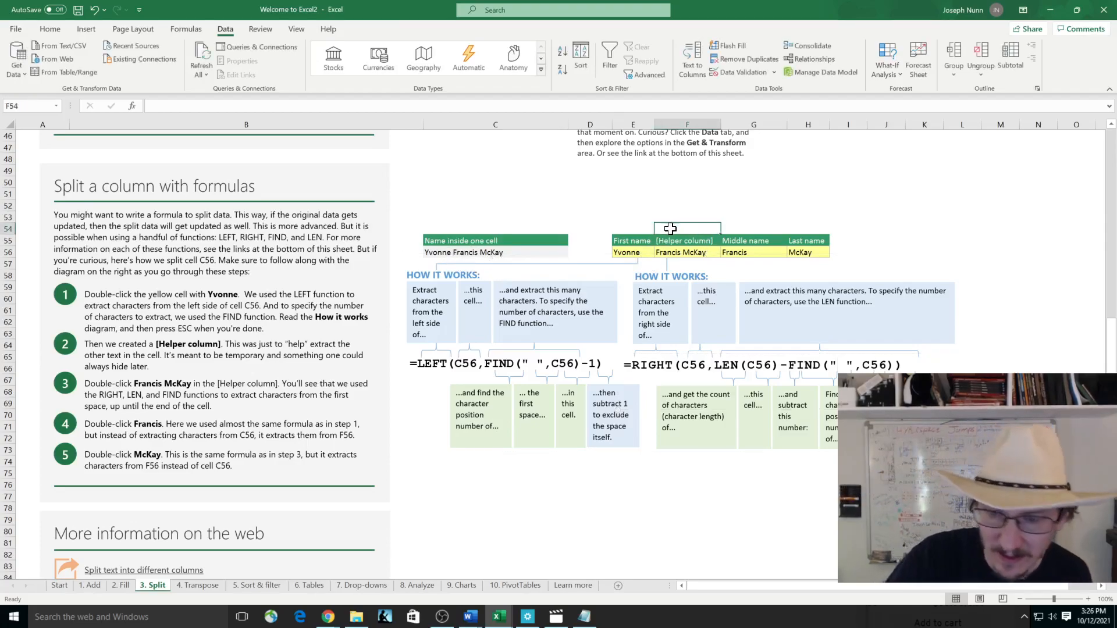
{"action": "left_click", "coordinate": [679, 251]}
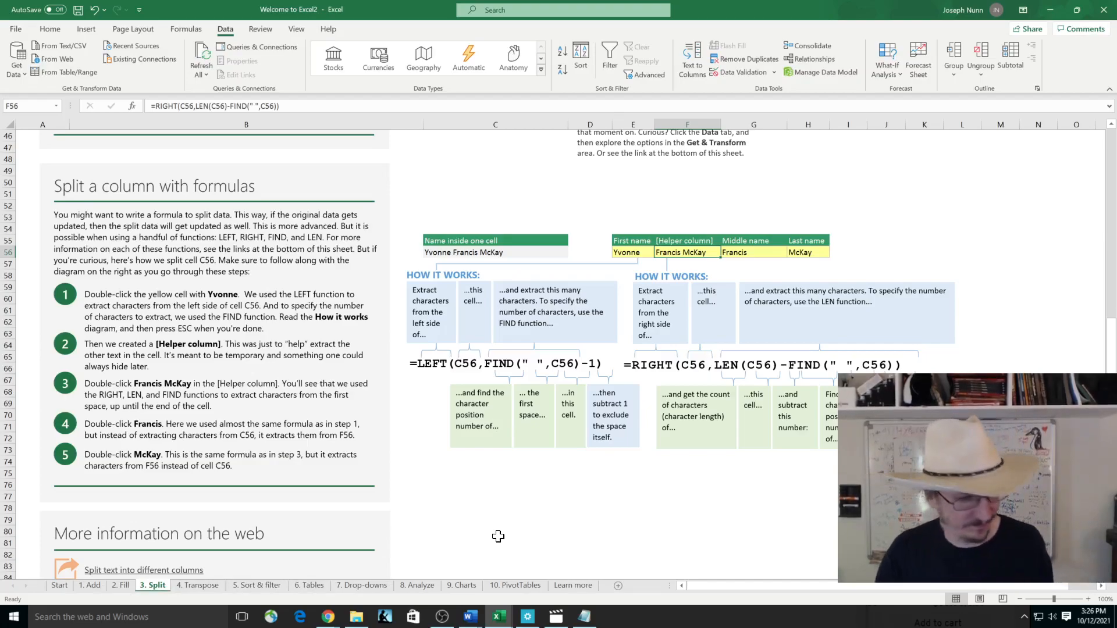
{"action": "left_click", "coordinate": [440, 618]}
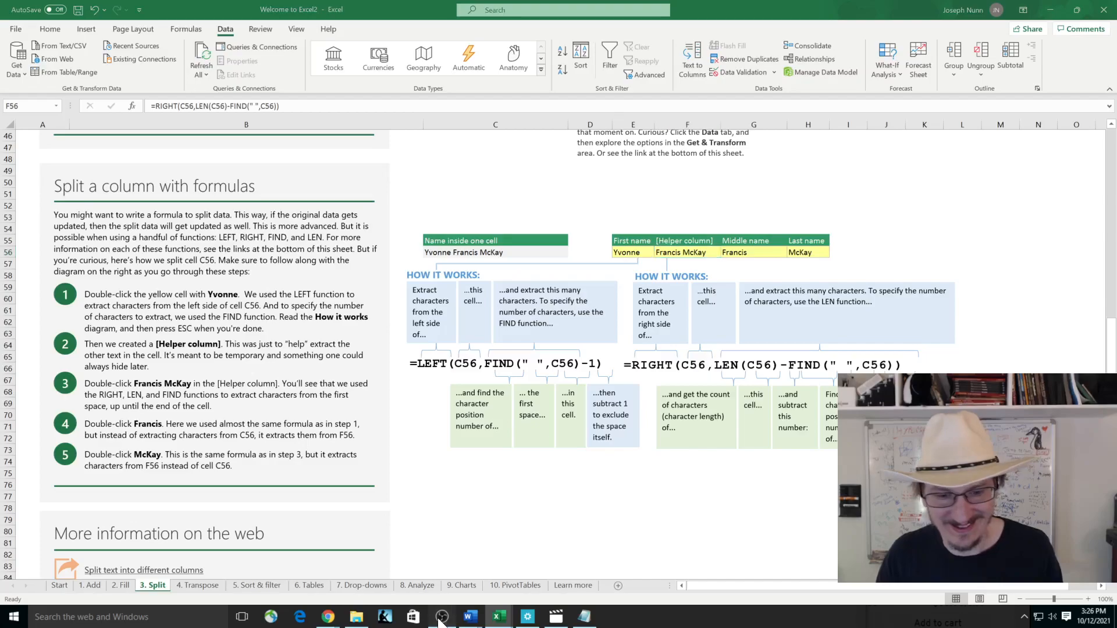